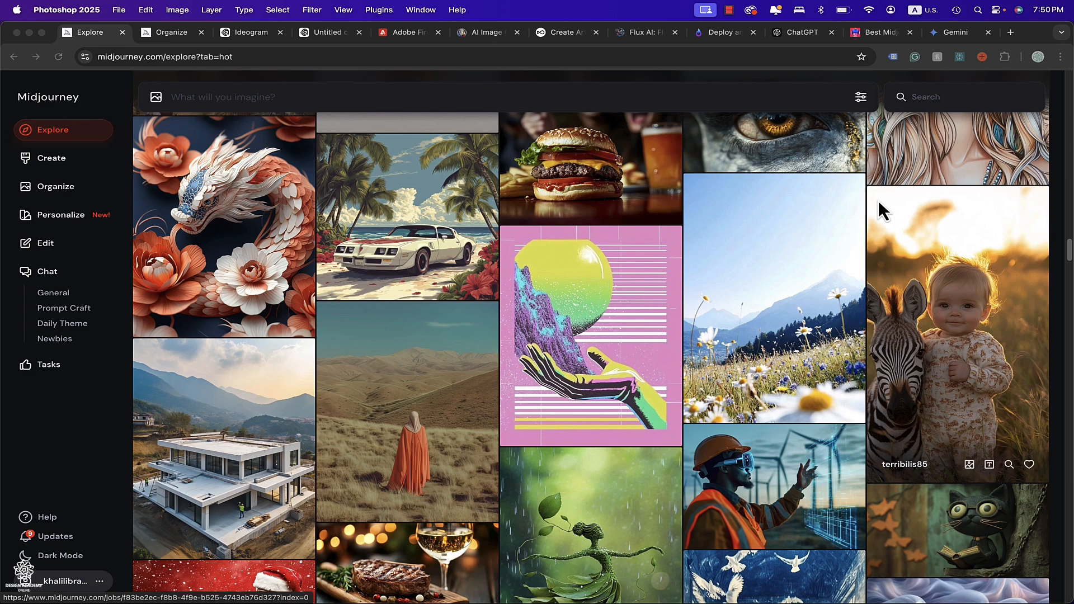
Compare Midjourney access through the Discord bot and the Midjourney website.
left_click(592, 594)
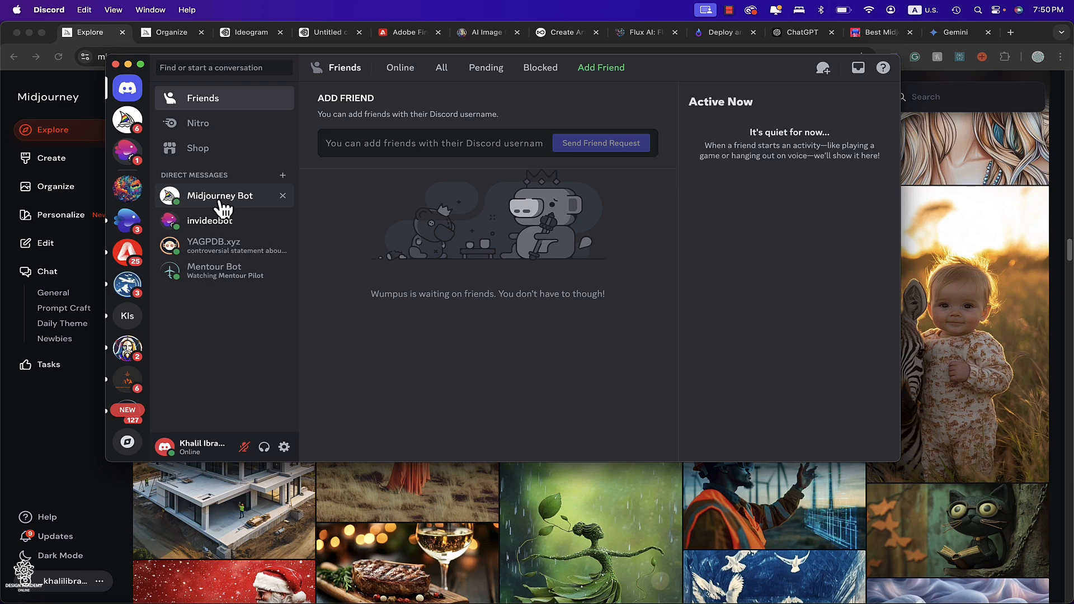
left_click(9, 250)
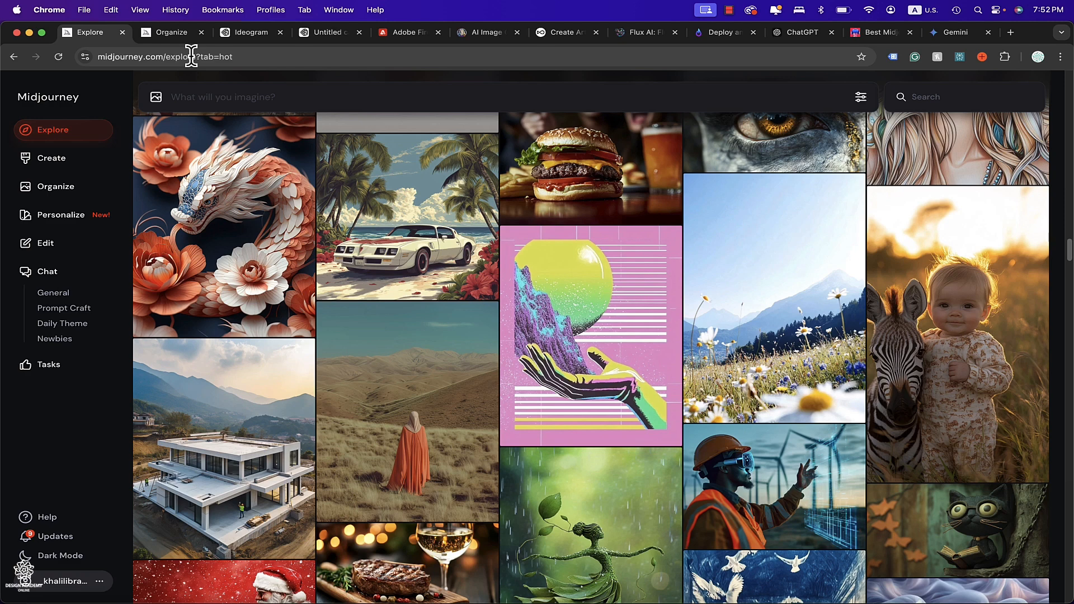
left_click(949, 602)
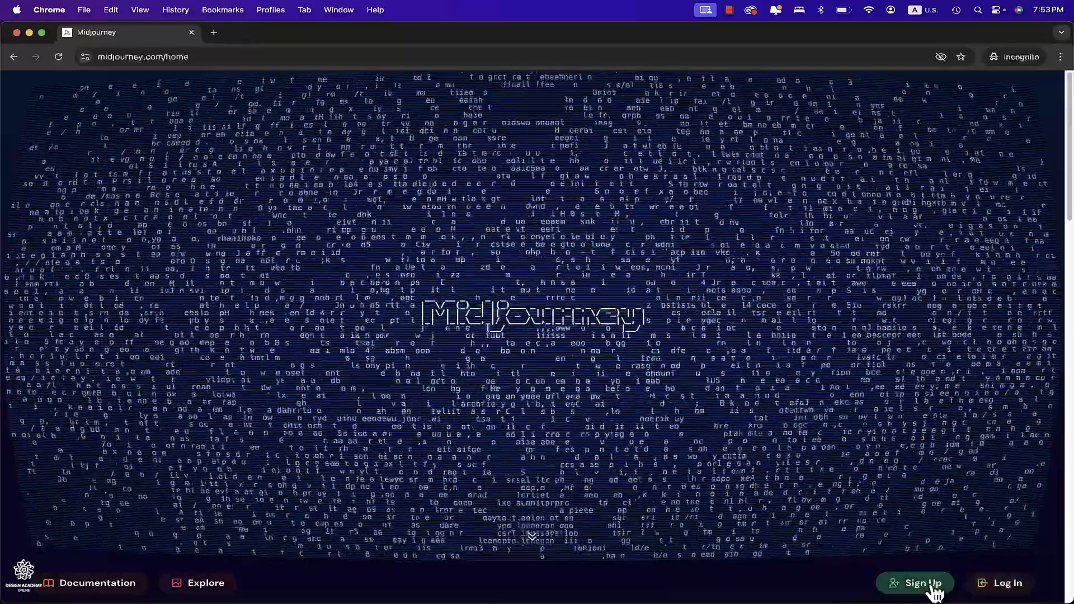
left_click(930, 585)
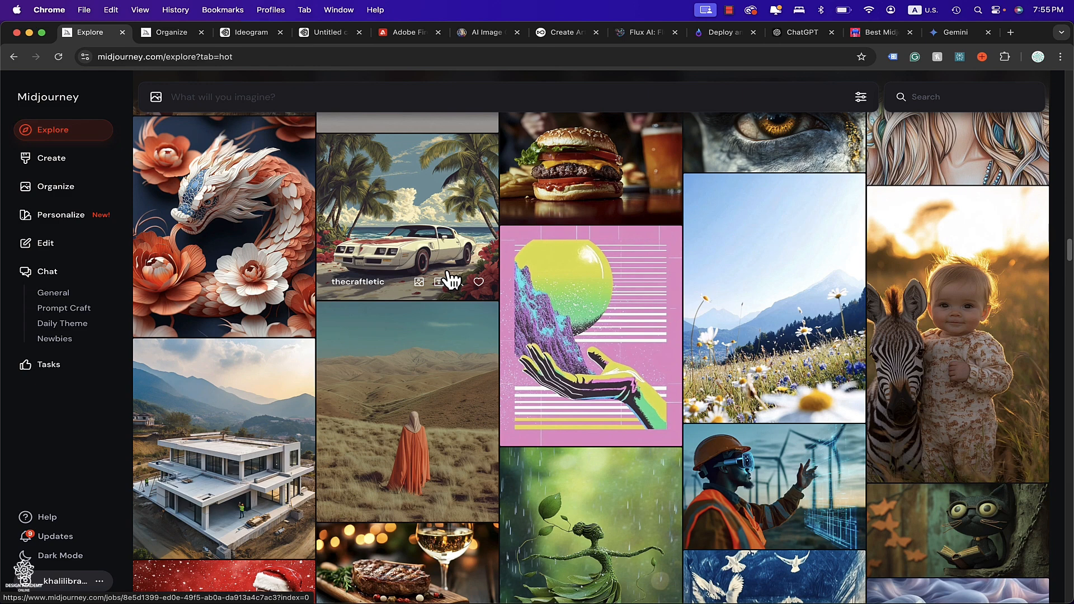
Browse the Ideogram, Adobe Firefly, Leonardo.Ai and OpenArt tabs to compare AI image generators.
left_click(246, 32)
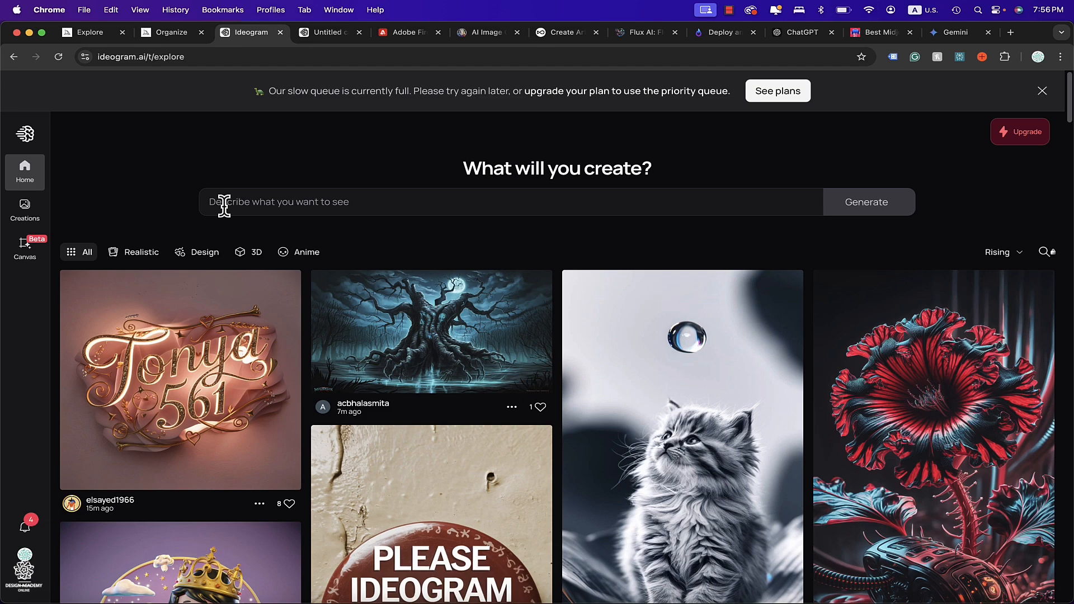
left_click(414, 35)
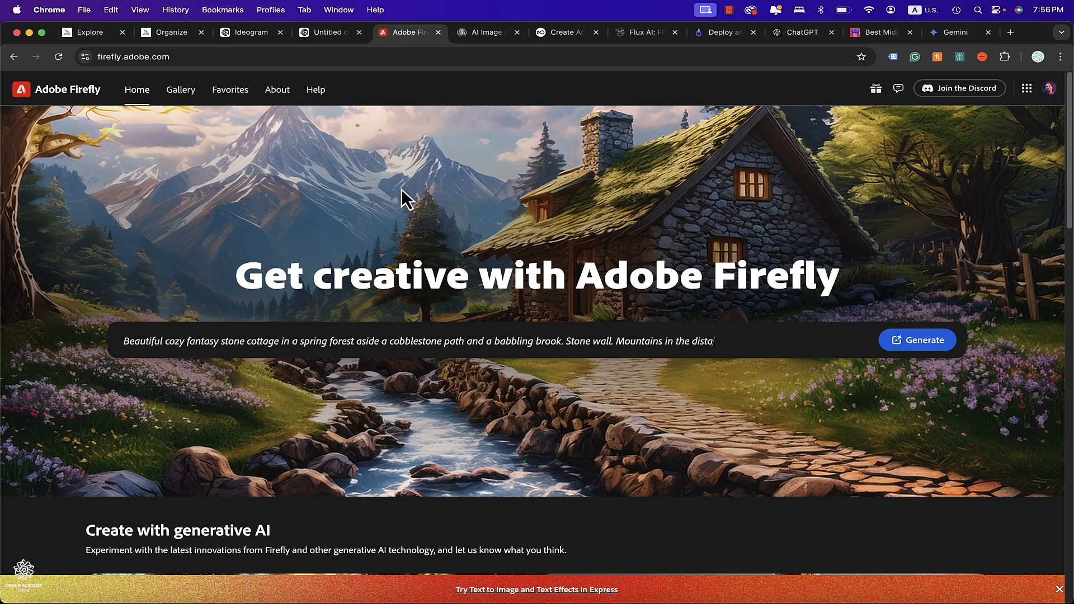
scroll(90, 307, "down", 6)
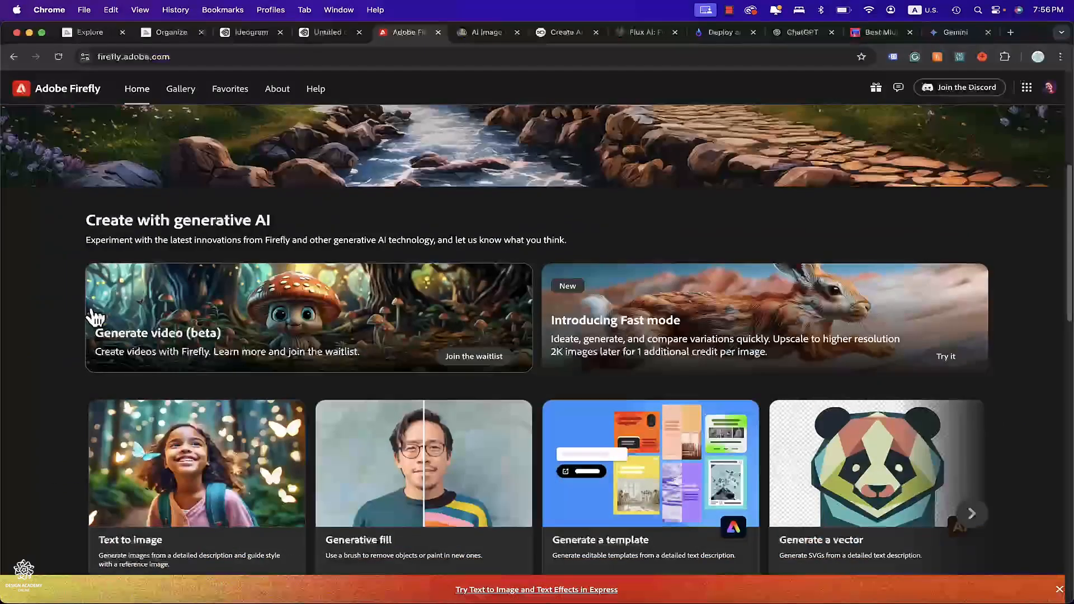
scroll(93, 312, "down", 1)
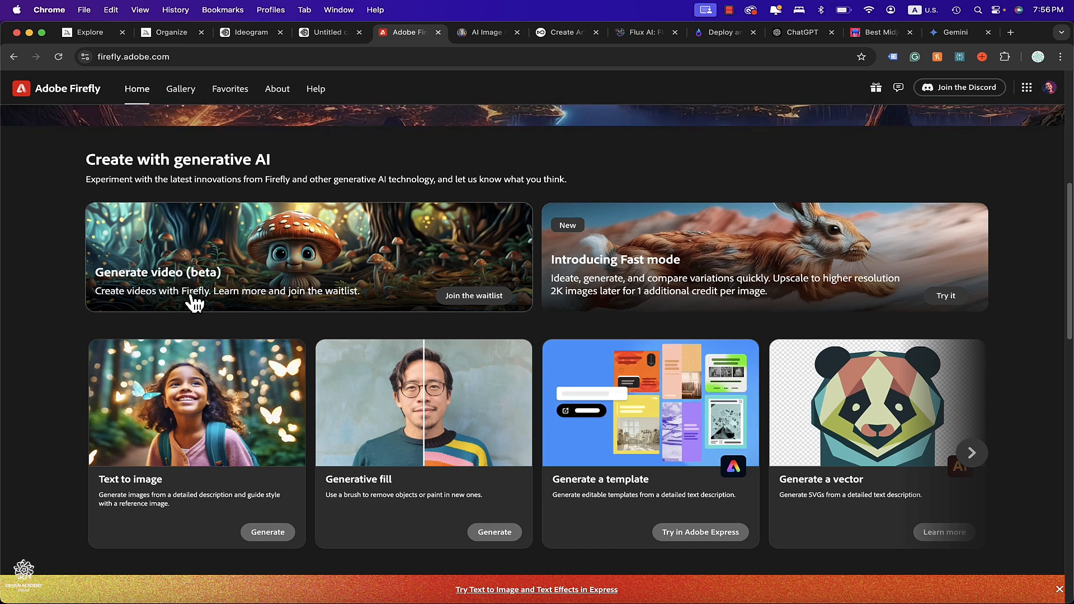
left_click(486, 32)
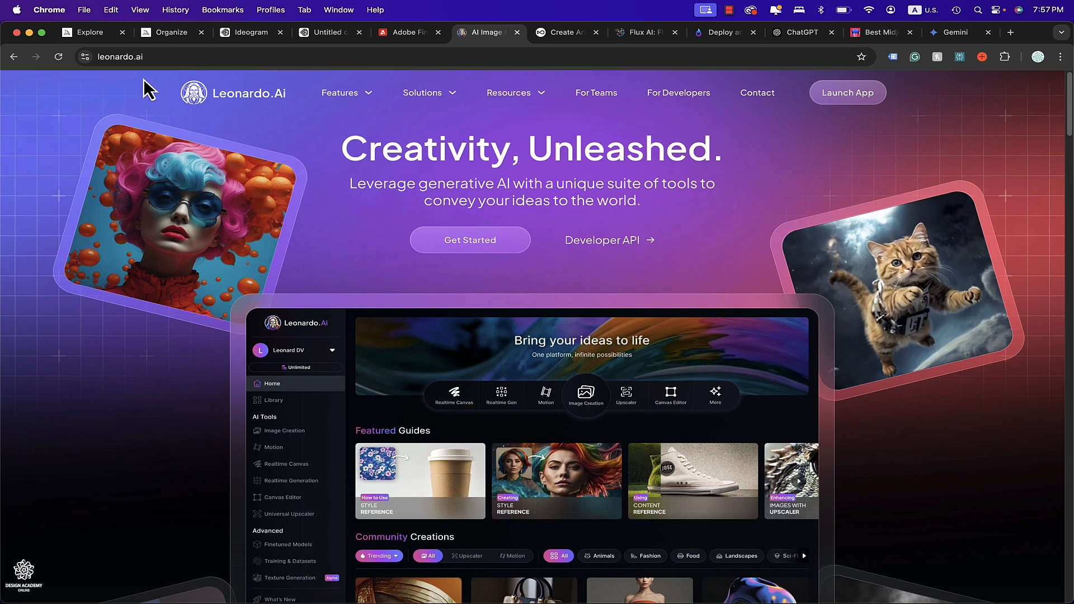
left_click(561, 34)
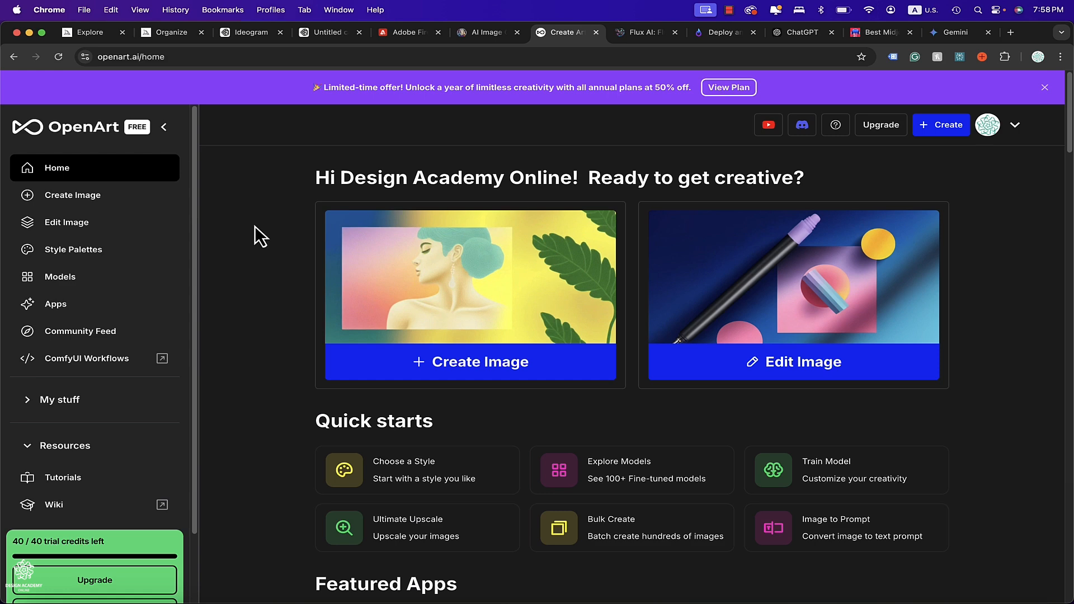
left_click(395, 32)
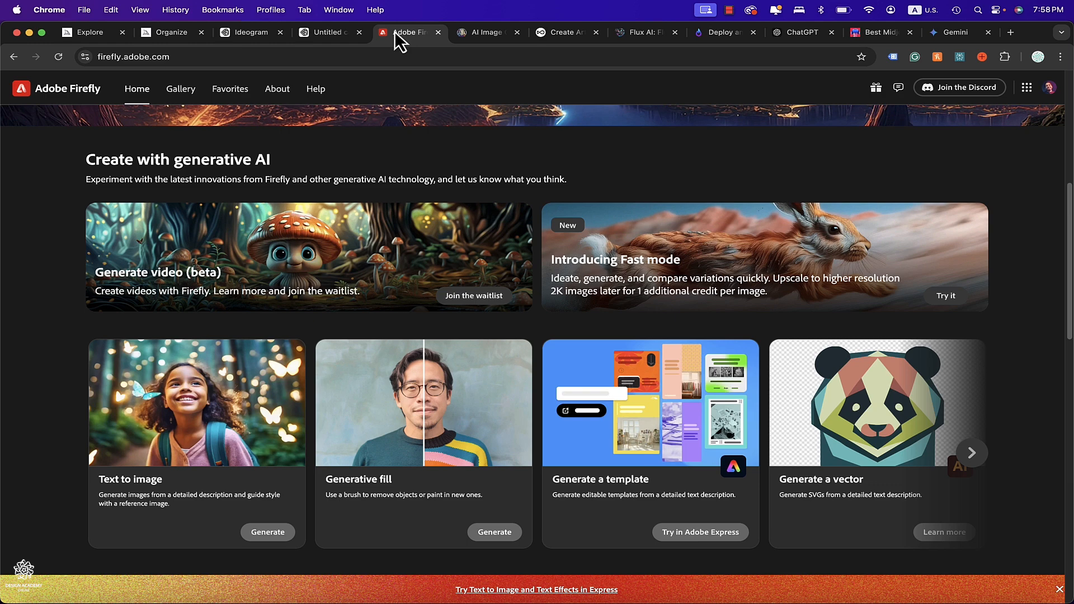
Switch to Photoshop, open the Generate Image dialog and close it again.
left_click(699, 601)
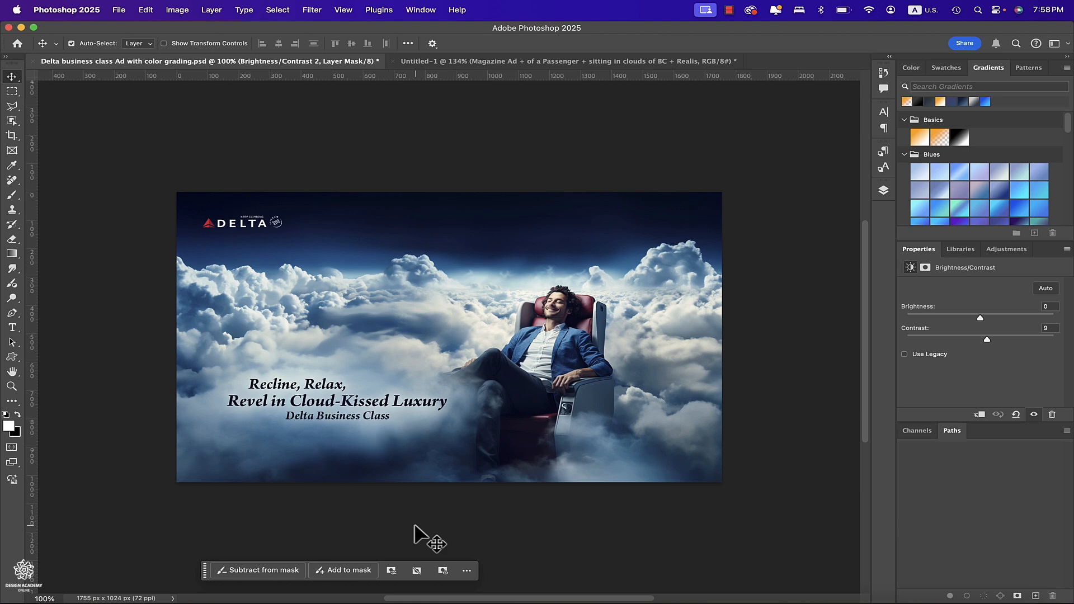
left_click(15, 484)
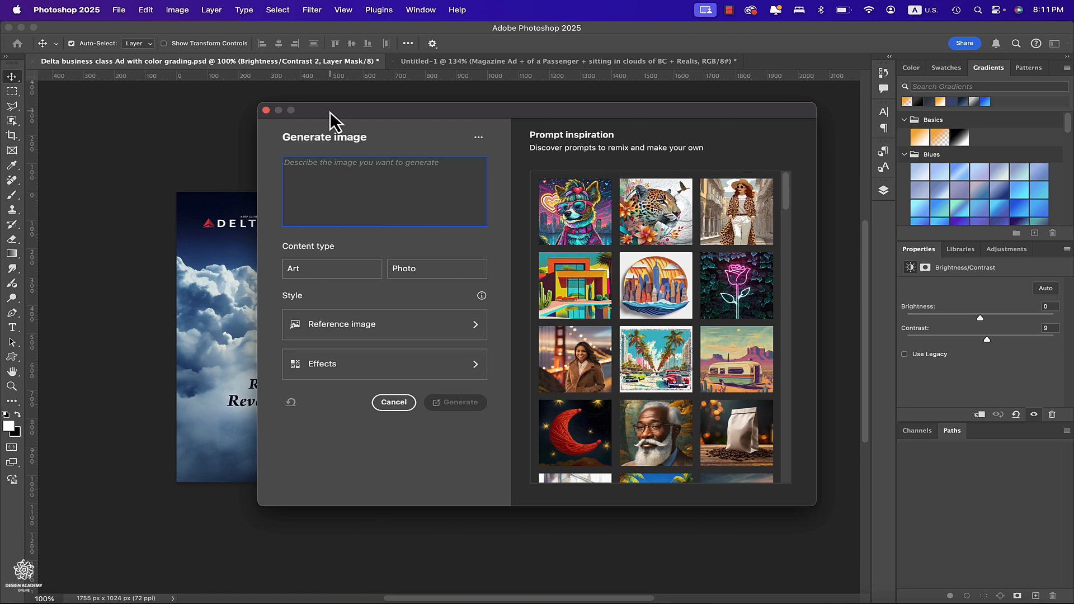
left_click(266, 110)
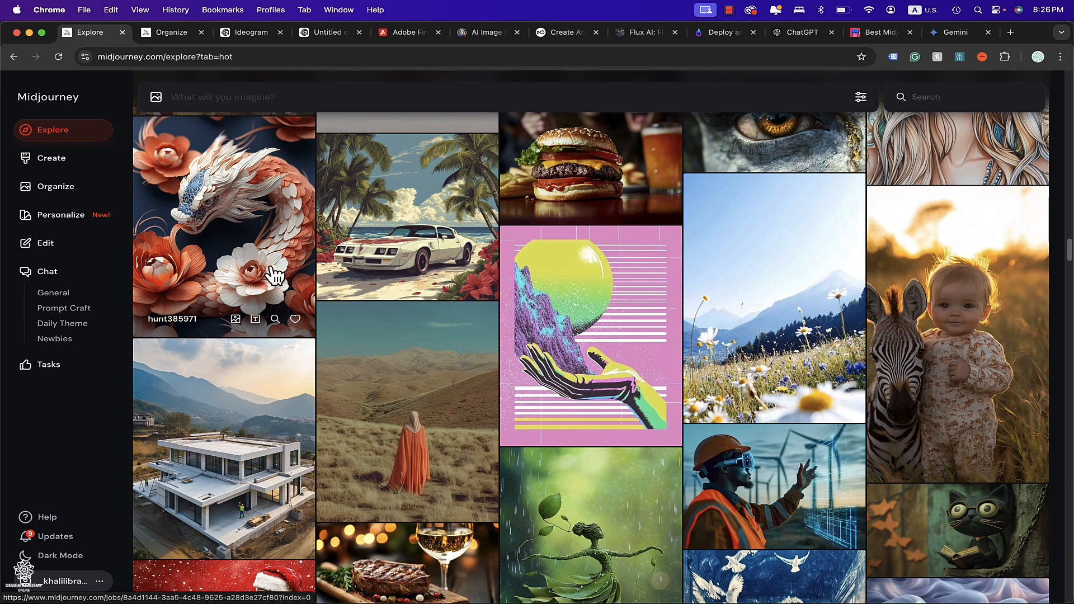
Open the white Pontiac beach illustration in Midjourney Explore, enlarge it to inspect, and close it.
left_click(405, 220)
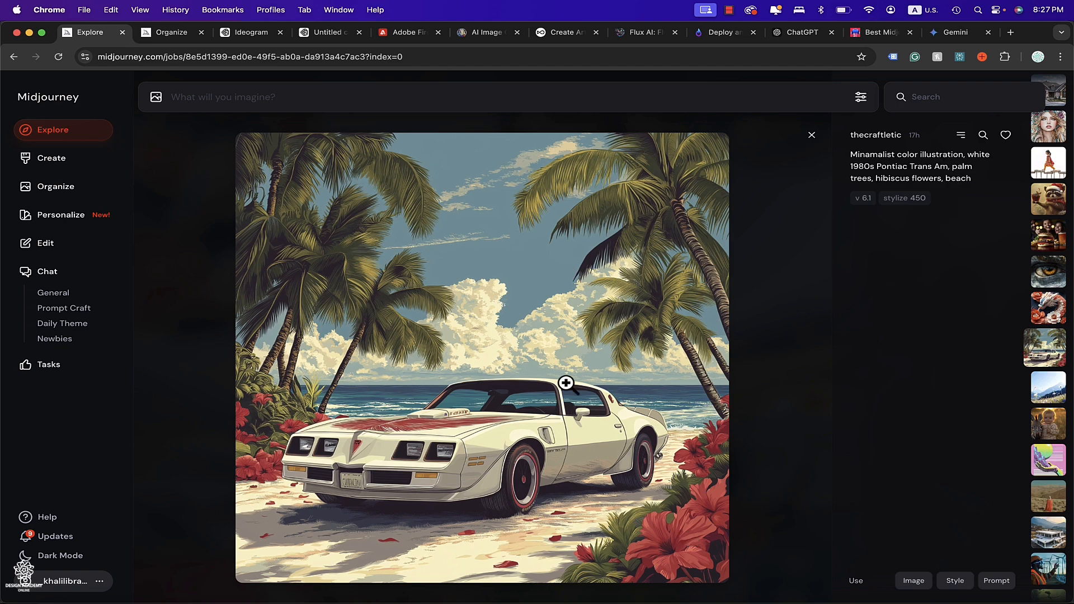
left_click(450, 303)
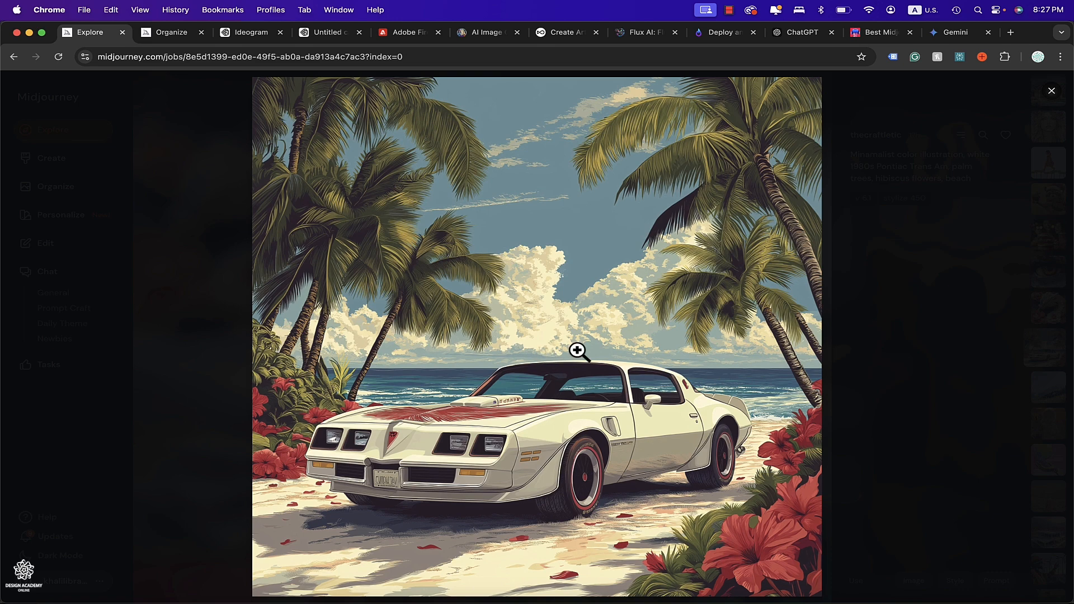
left_click(168, 229)
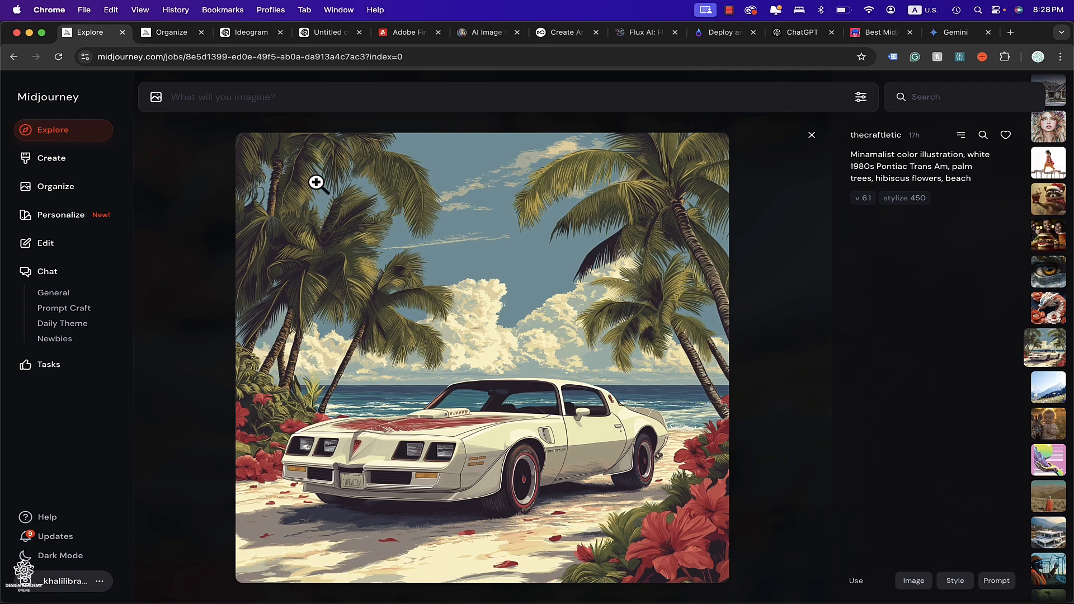
left_click(811, 137)
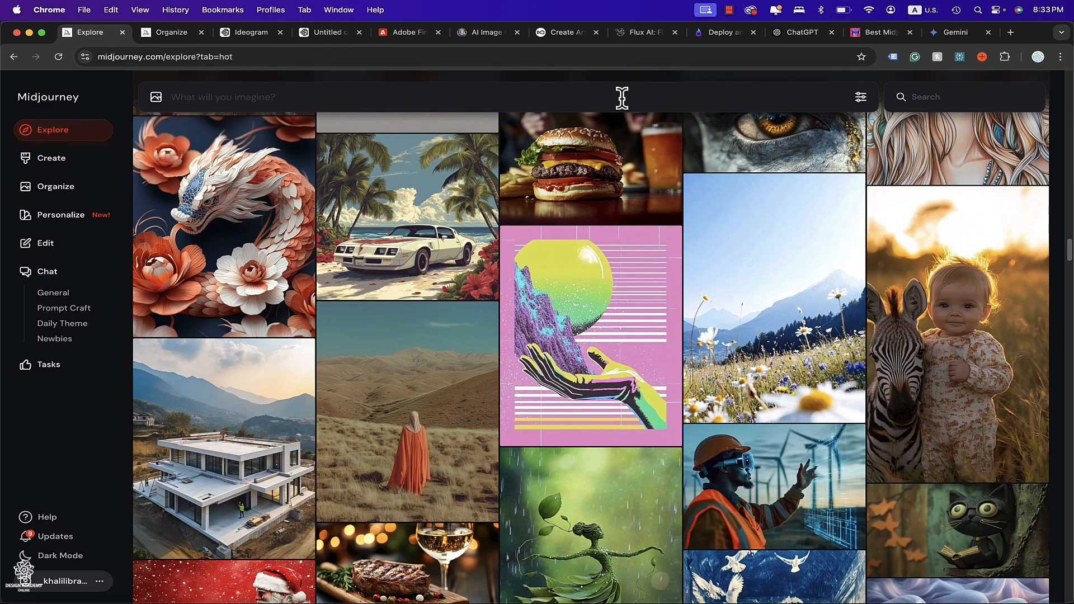
Search Midjourney Explore for "passenger in the cloud" and return to the top of the results.
left_click(768, 585)
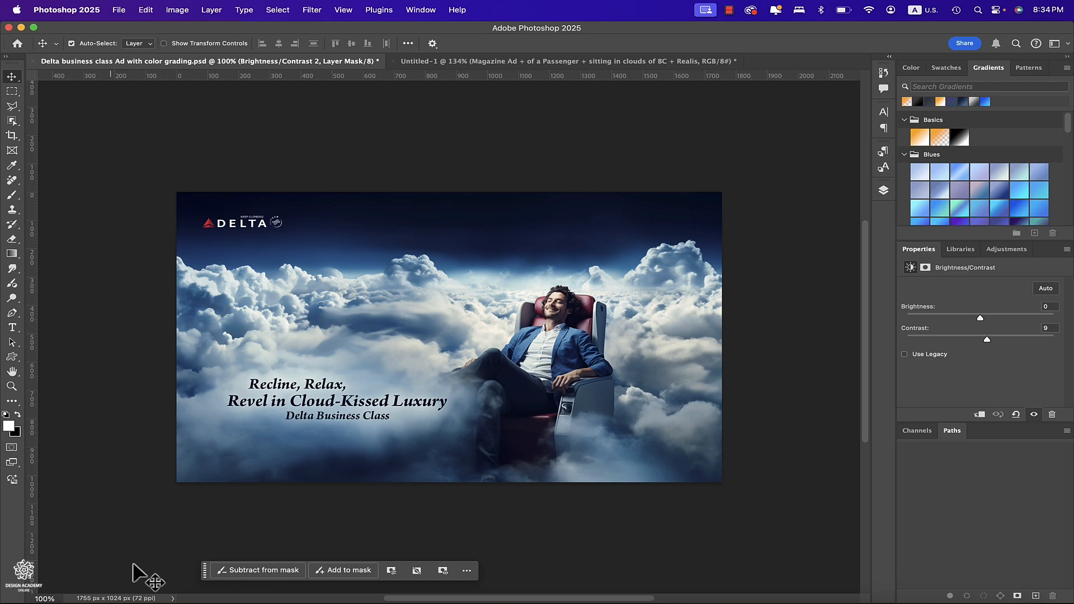
left_click(205, 600)
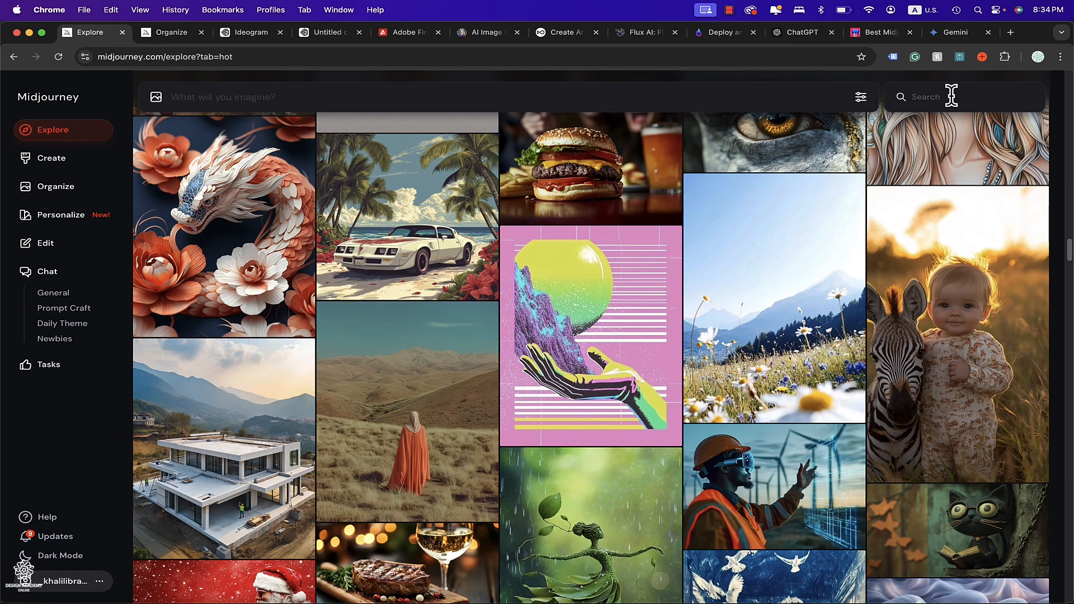
type("passenger in th")
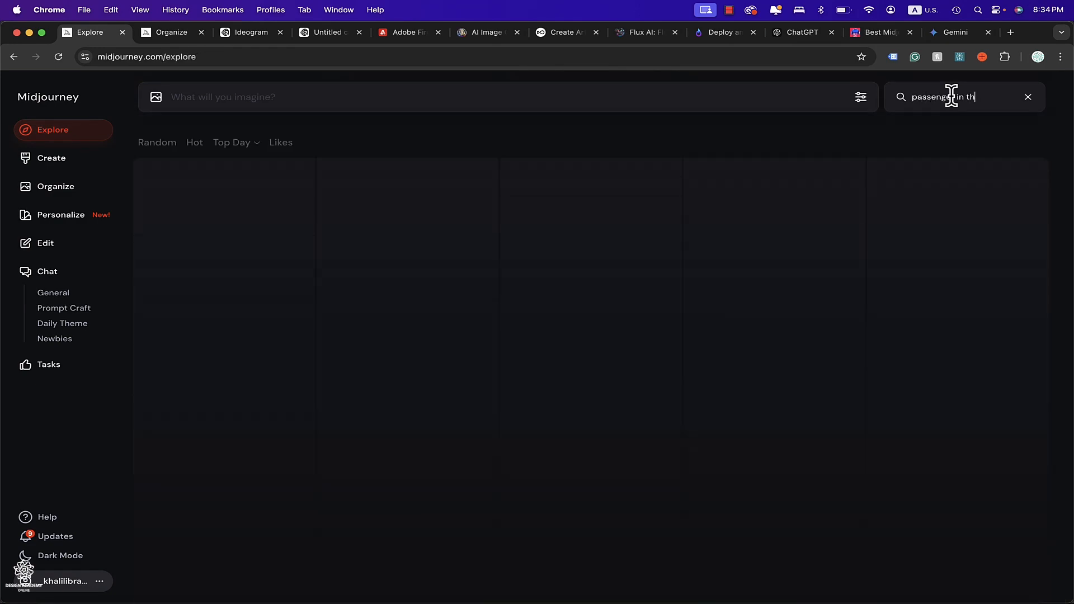
type("e cloud")
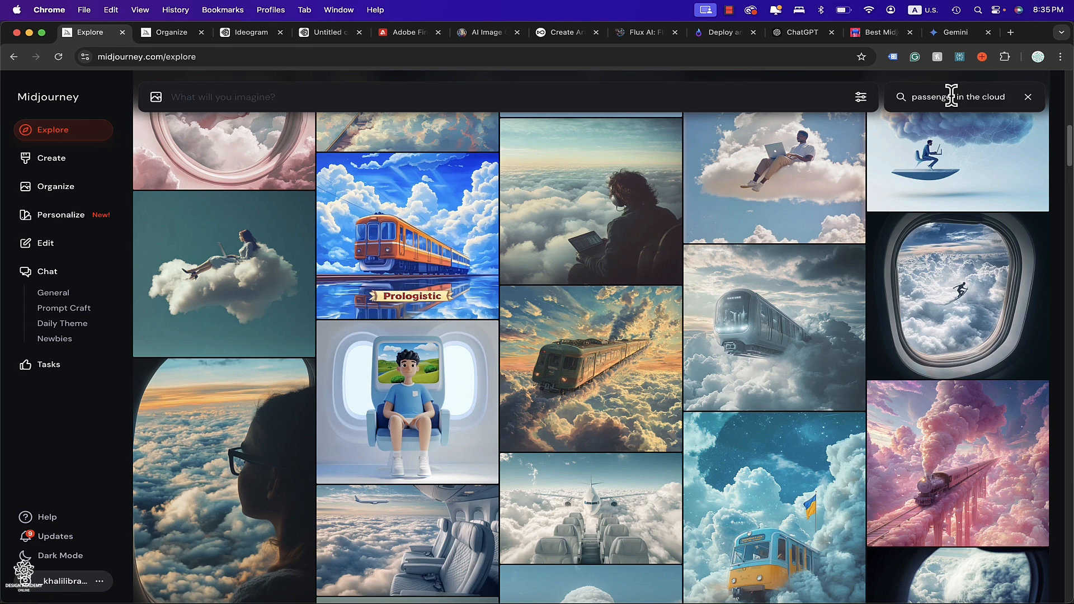
scroll(1061, 200, "up", 8)
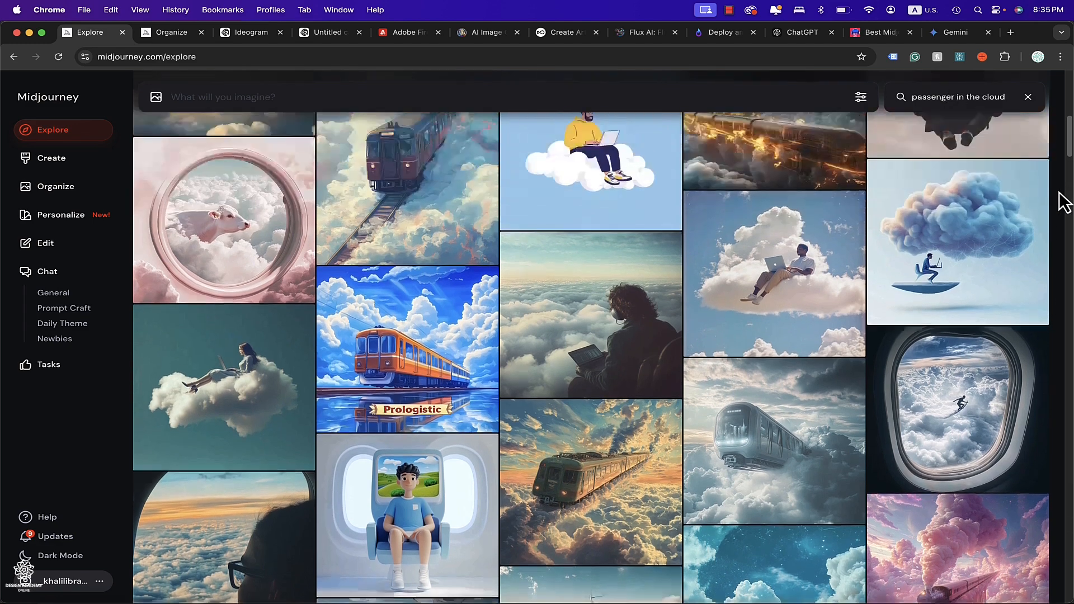
scroll(1062, 201, "up", 5)
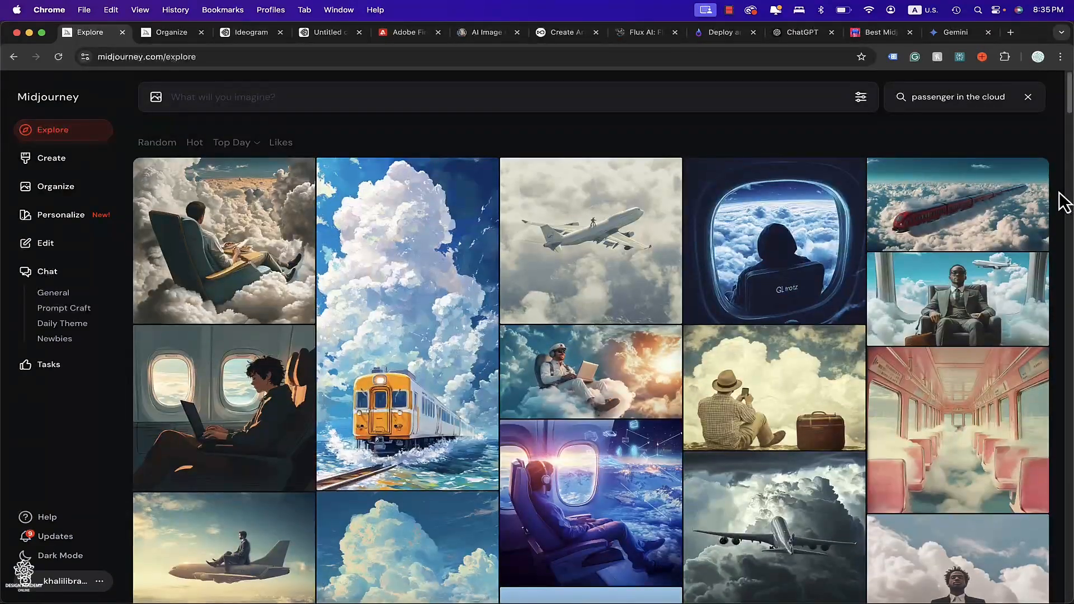
Open the airplane-chair-in-clouds image, copy its prompt and paste it into the imagine bar.
left_click(262, 268)
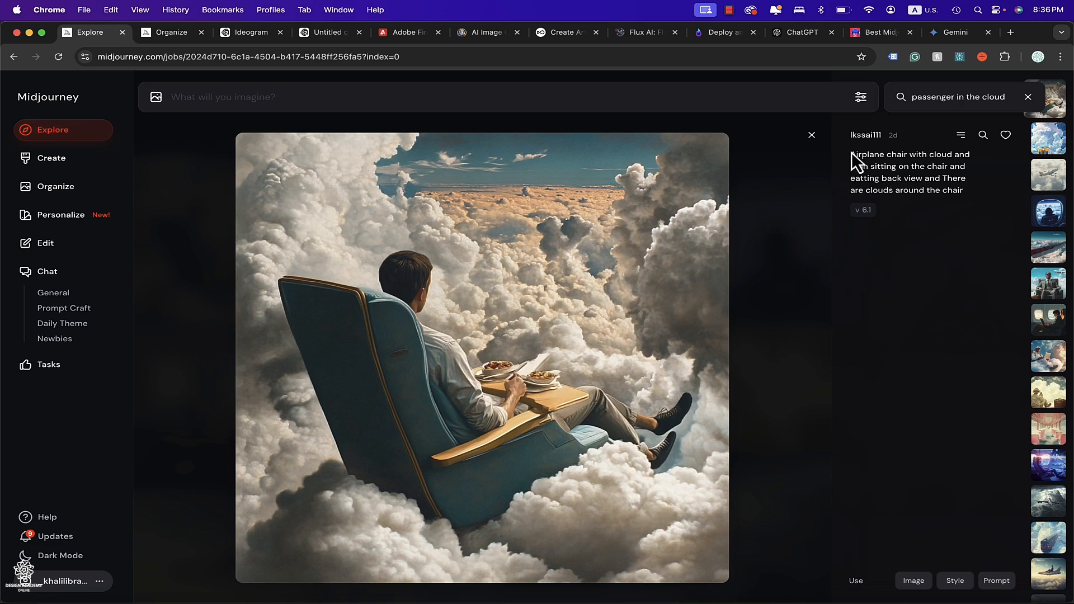
left_click_drag(851, 156, 963, 189)
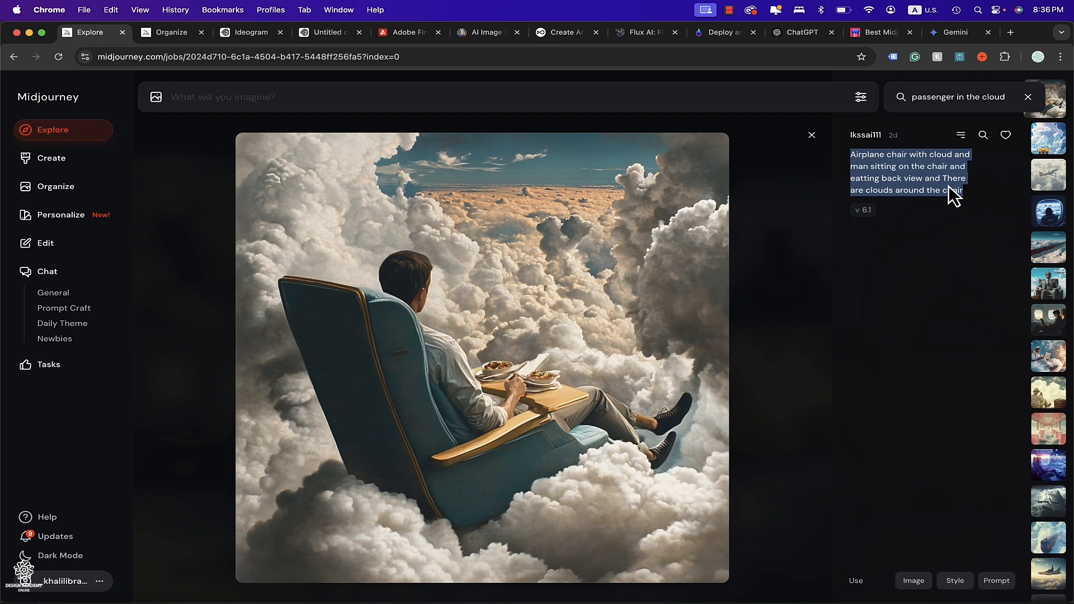
left_click(557, 93)
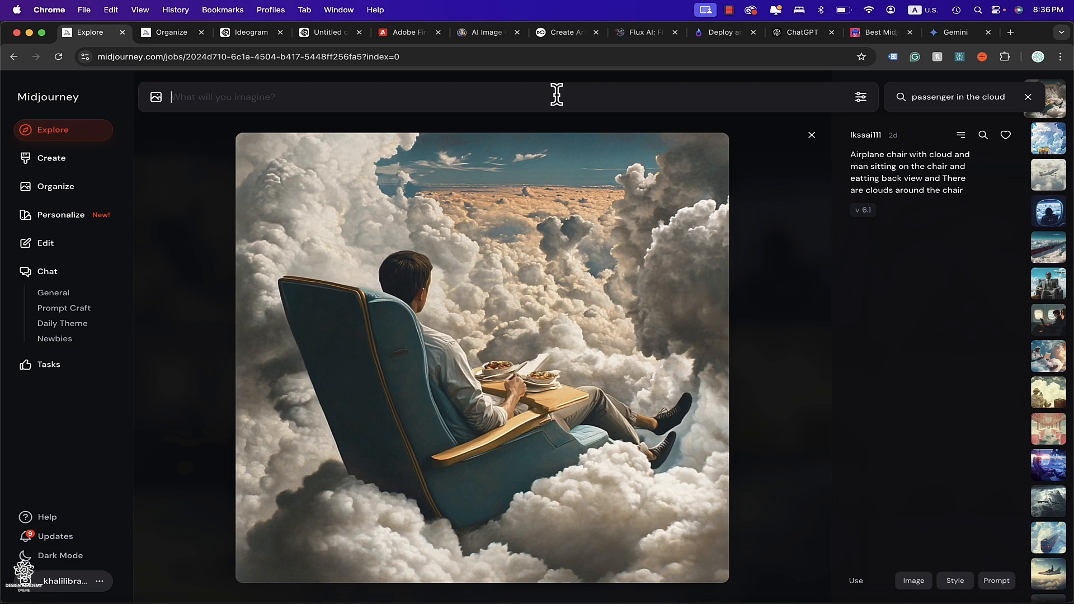
type("airplane chair with cloud and man sitting on the chair and eatting back view and There are clouds around the chair")
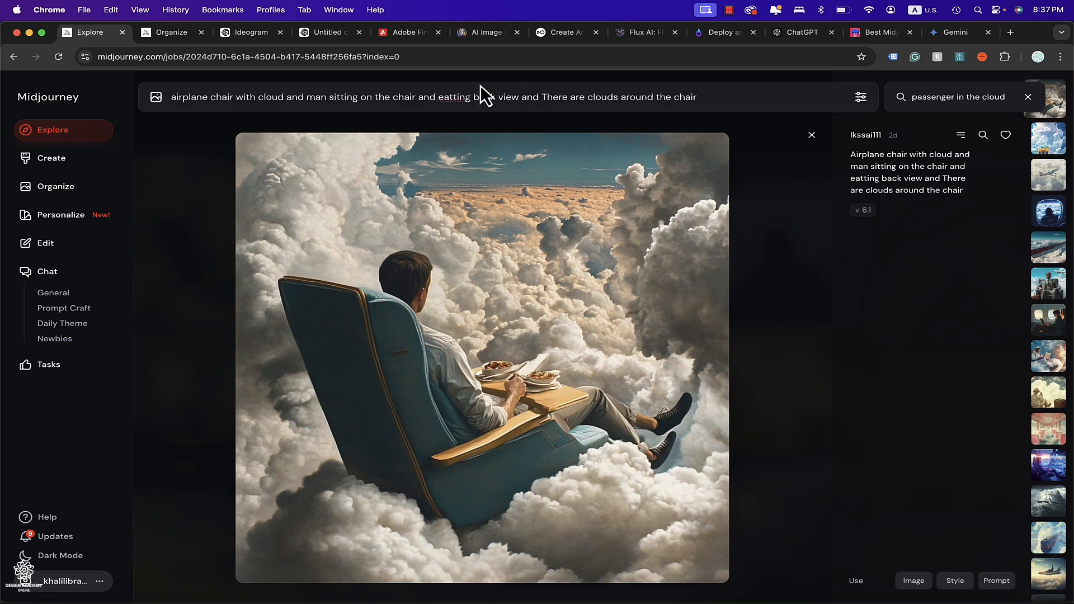
Edit the pasted prompt: delete "and eatting back view" and replace "man" with "a happy passenger".
left_click_drag(418, 97, 516, 103)
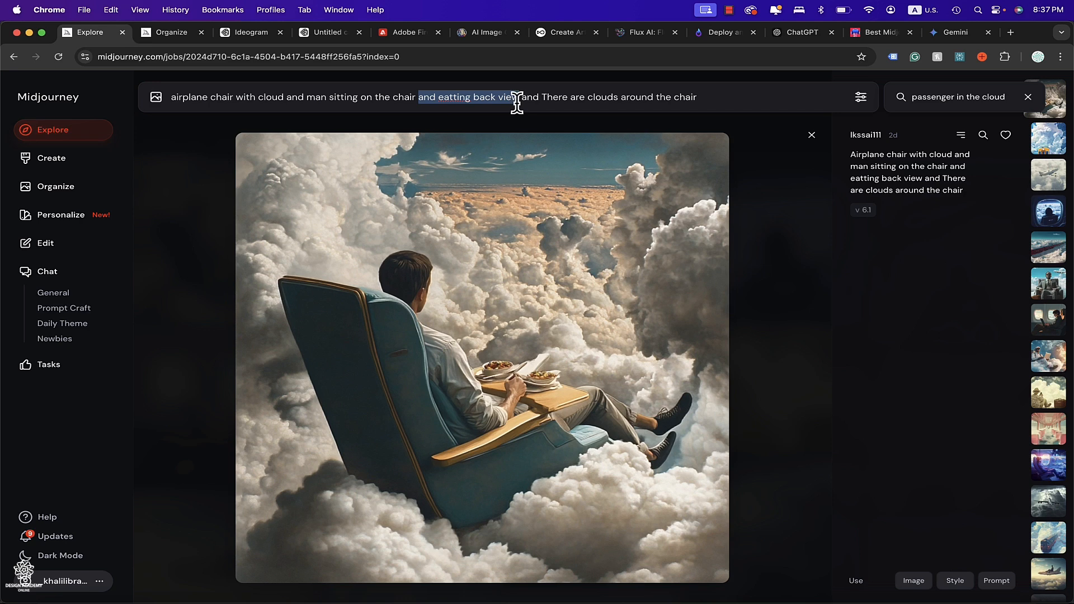
key("BackSpace")
double_click(312, 97)
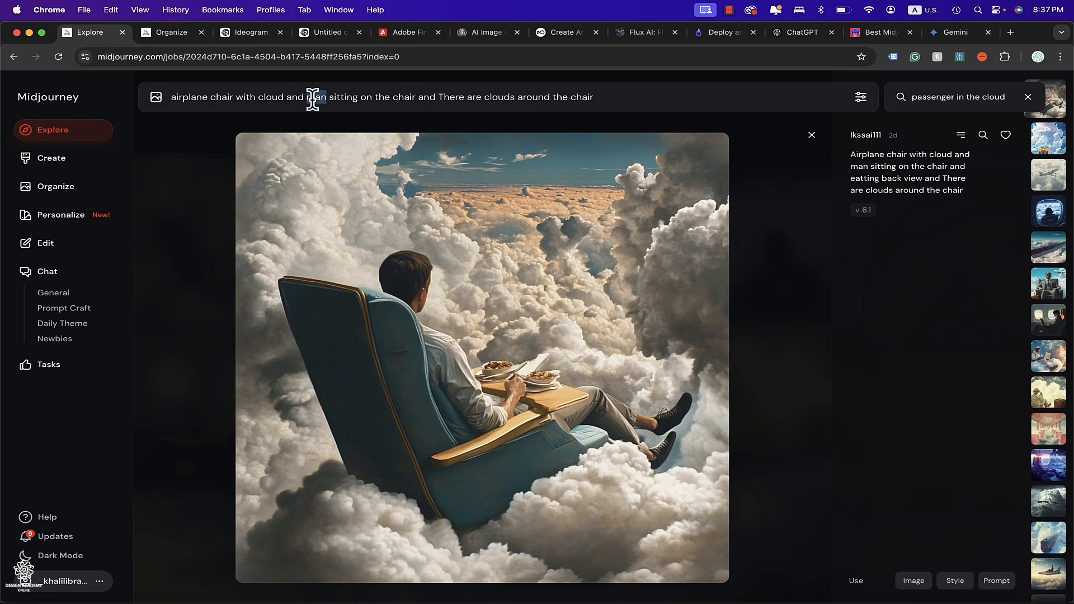
type("a happy passenger")
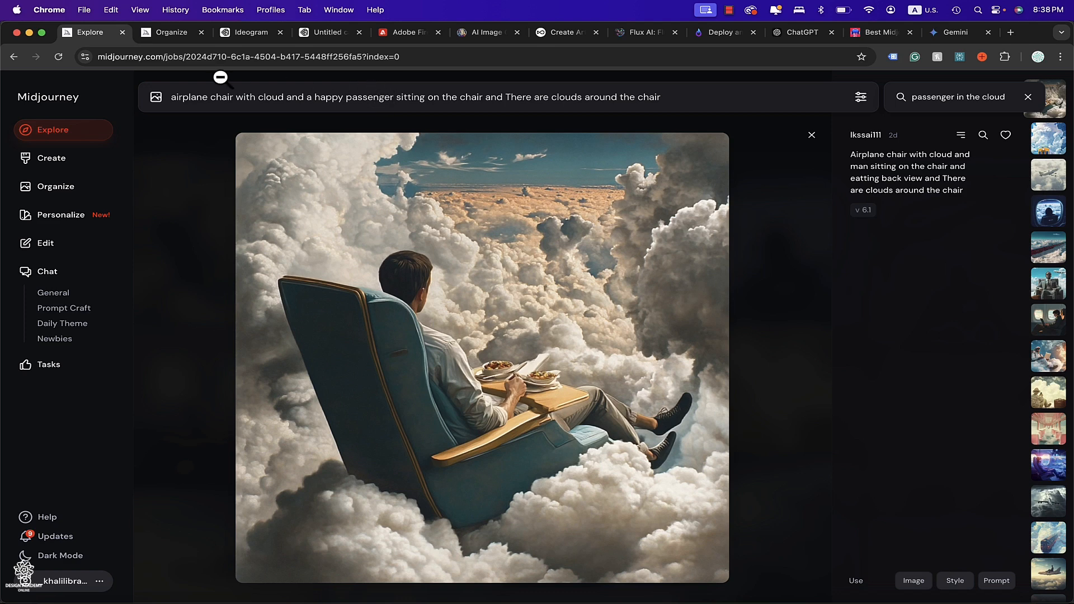
Prefix the prompt with "a magazine Ad".
left_click(171, 97)
type("a magazine Ad")
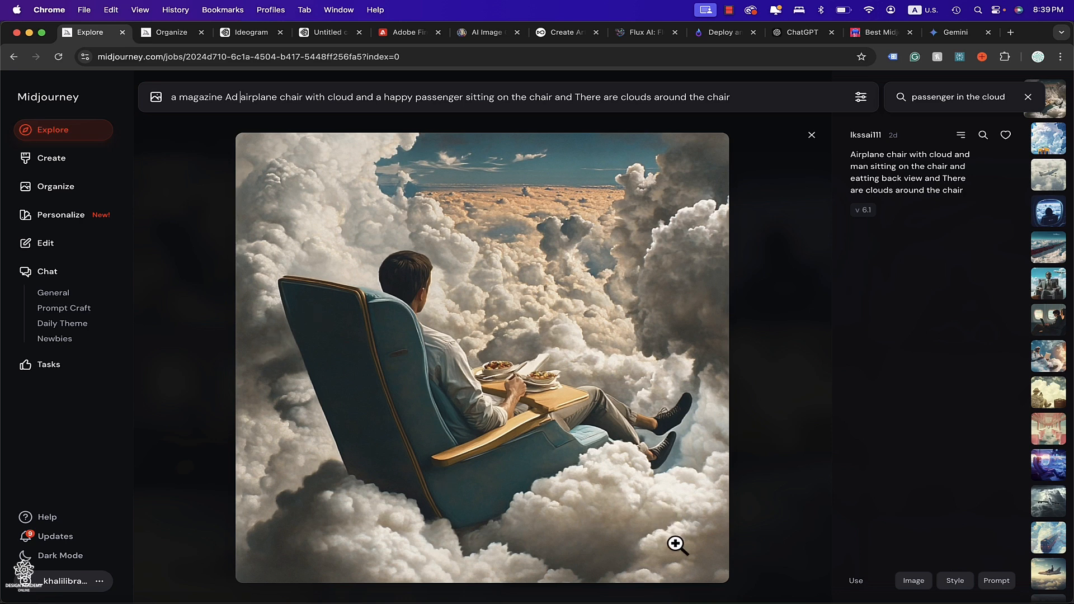
Review the prompt formula document in Photoshop, then return to the Midjourney prompt.
left_click(710, 598)
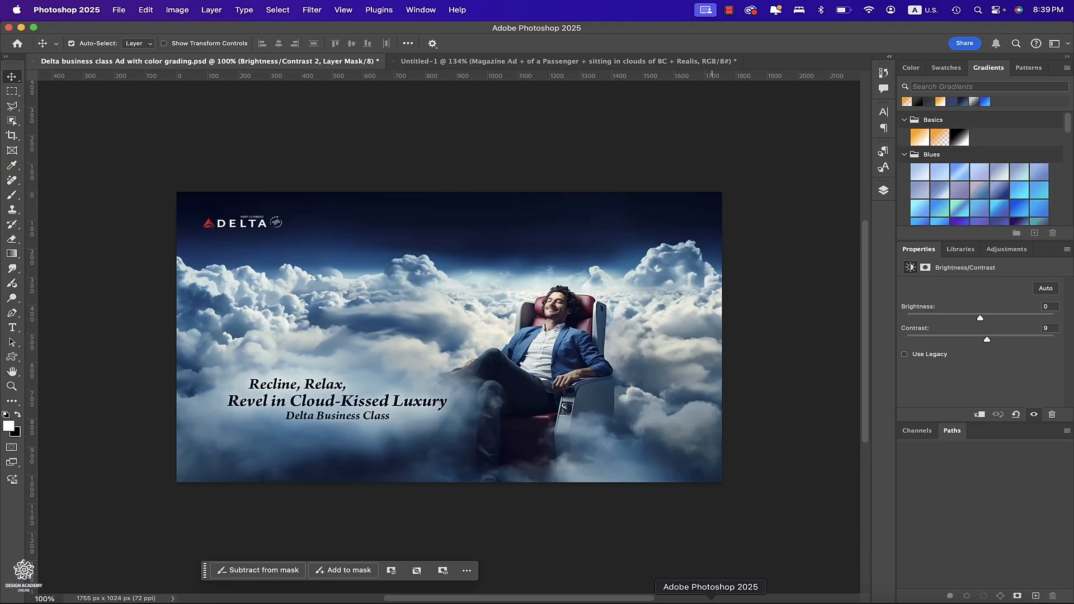
left_click(491, 59)
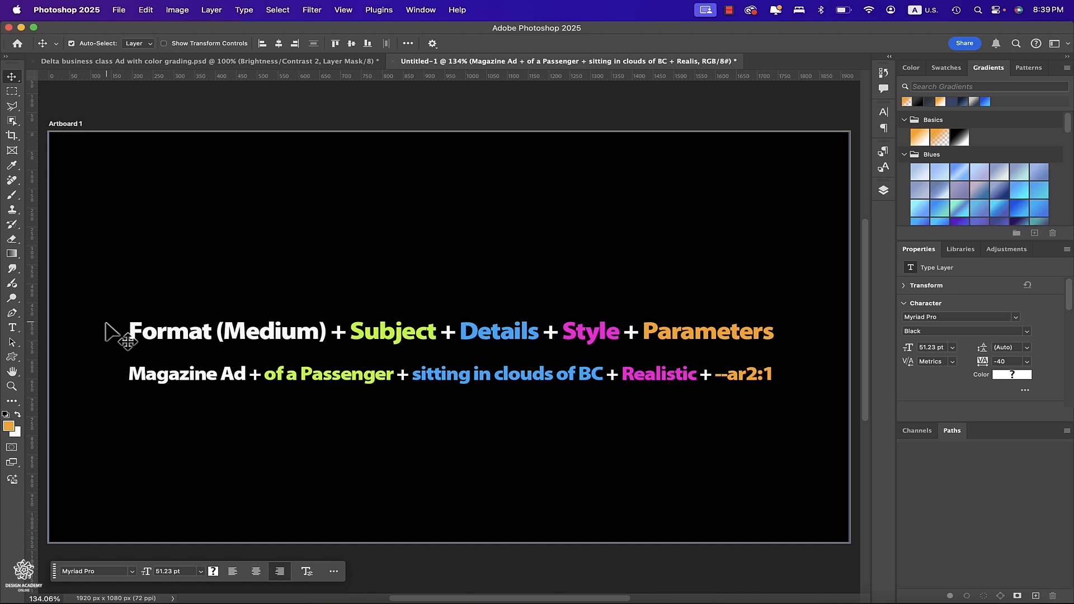
left_click(204, 596)
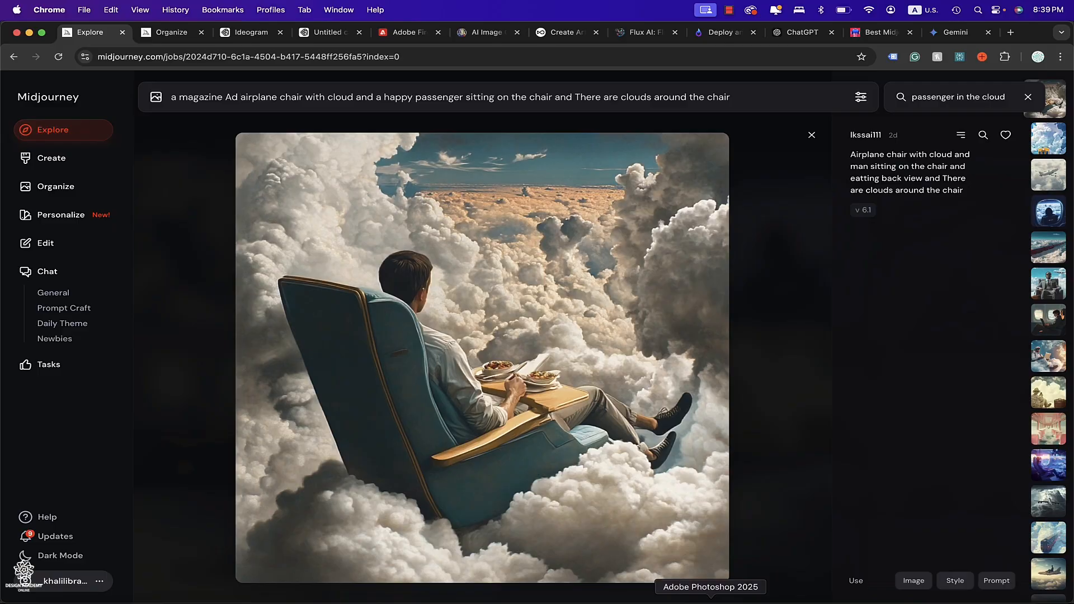
Review the prompt formula in Photoshop, return to Midjourney and check the prompt settings panel.
left_click(710, 600)
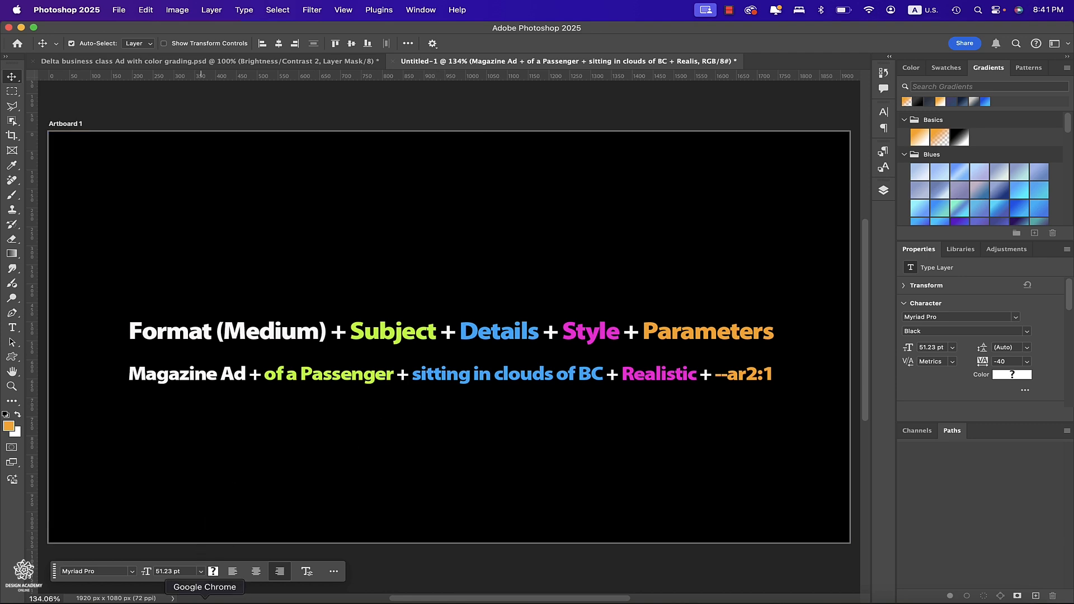
left_click(204, 600)
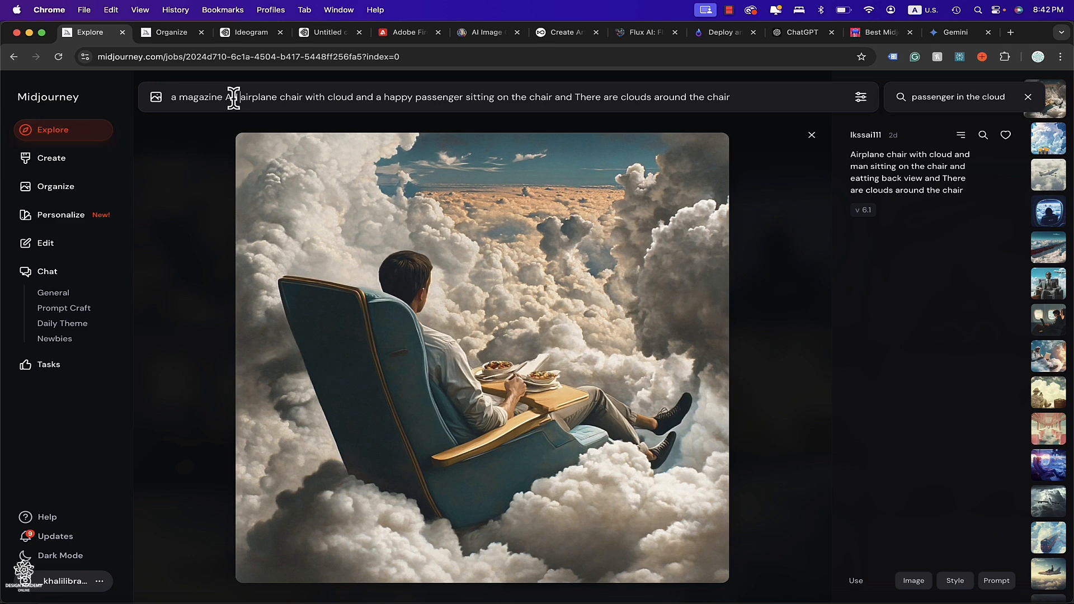
left_click_drag(240, 97, 615, 345)
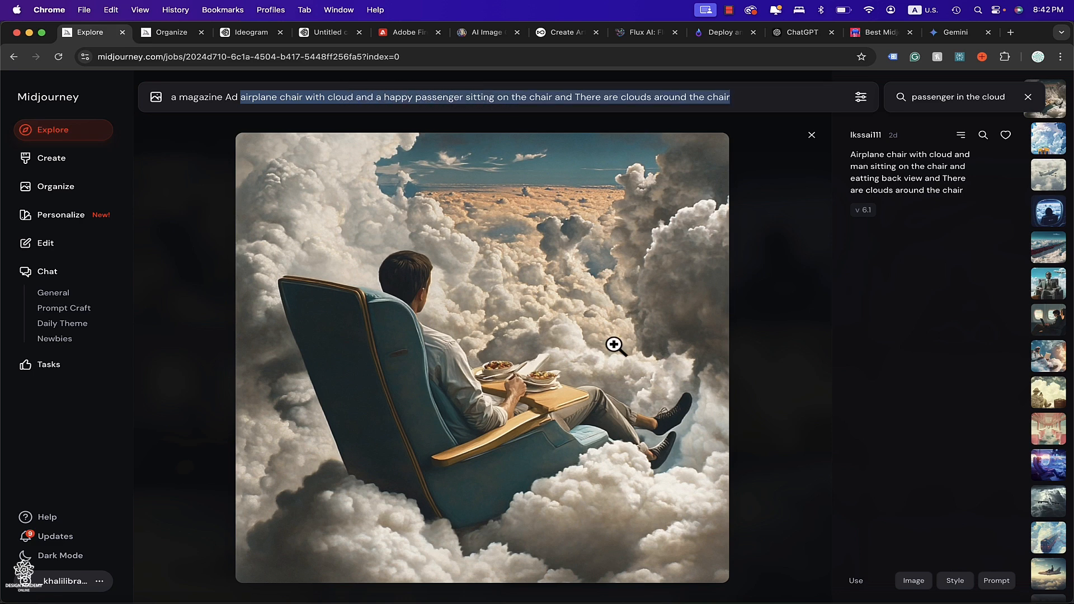
left_click(860, 98)
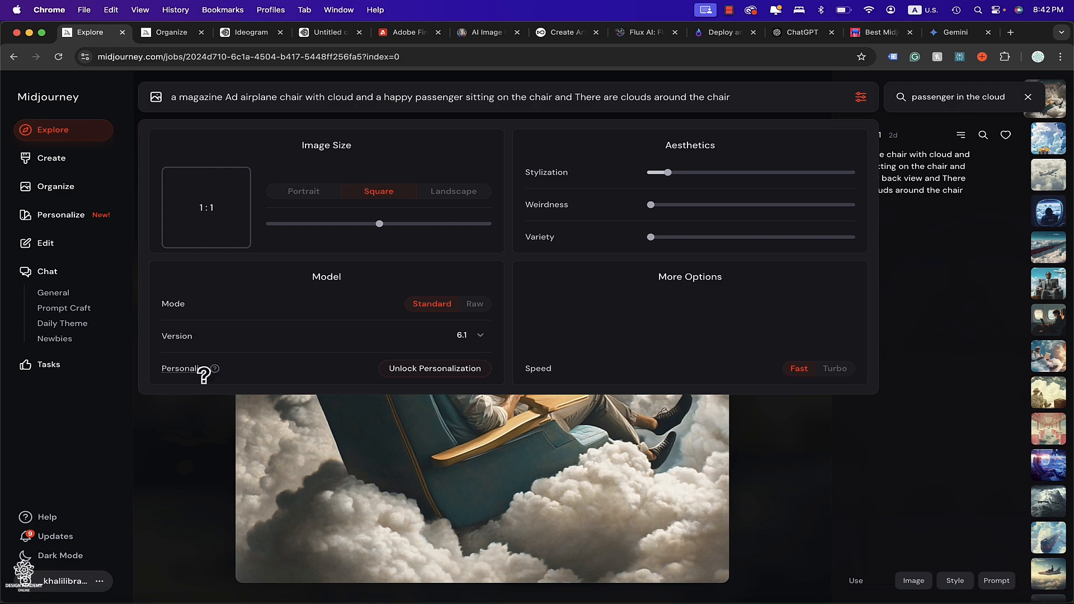
left_click(160, 455)
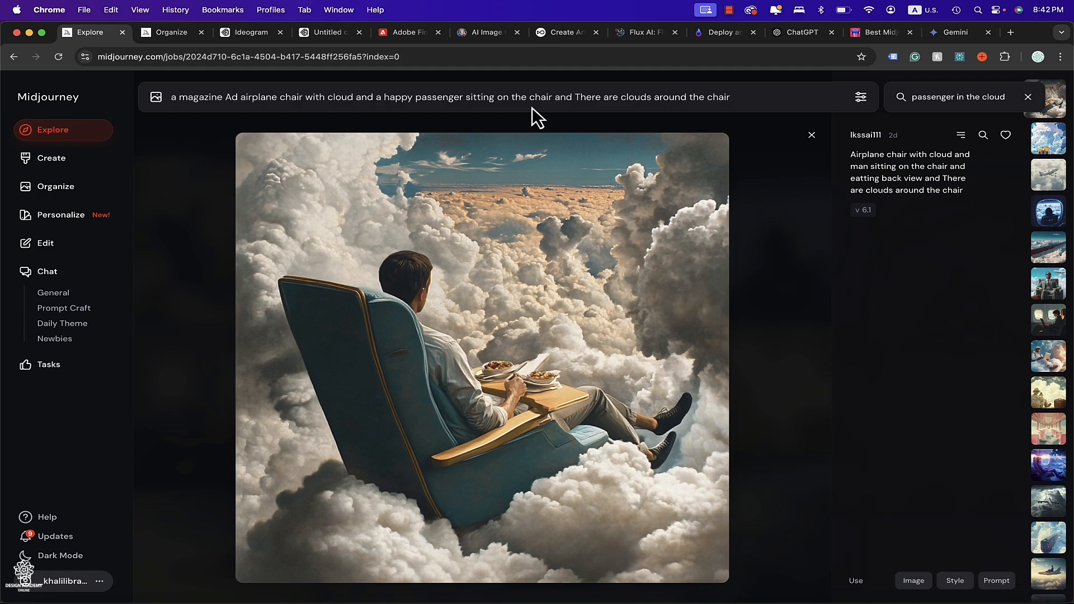
Browse the passenger-in-the-cloud search results, opening several images to read their prompts.
left_click(200, 204)
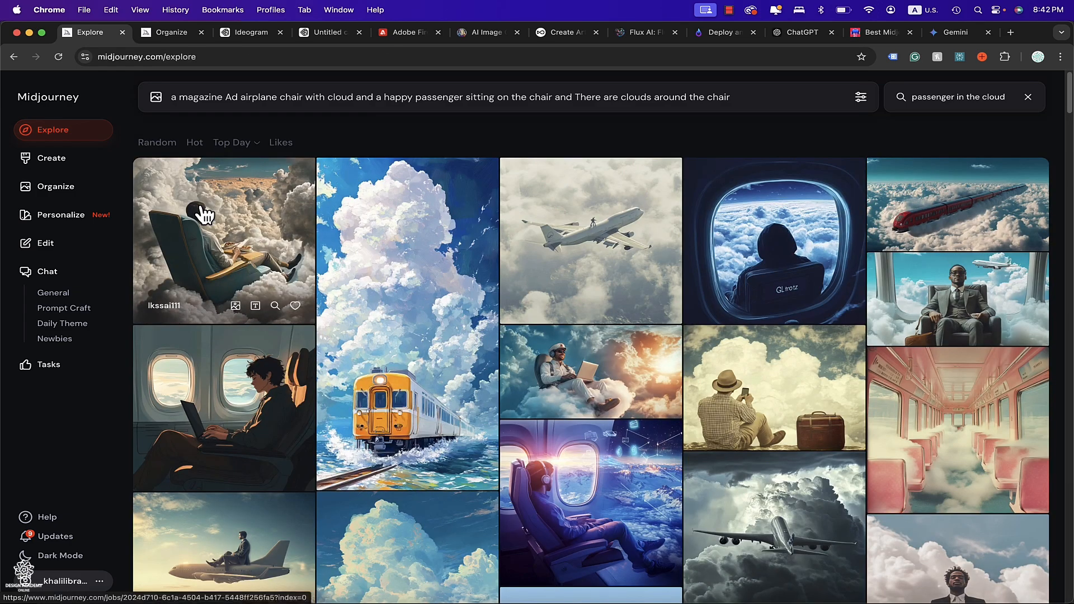
scroll(264, 247, "down", 5)
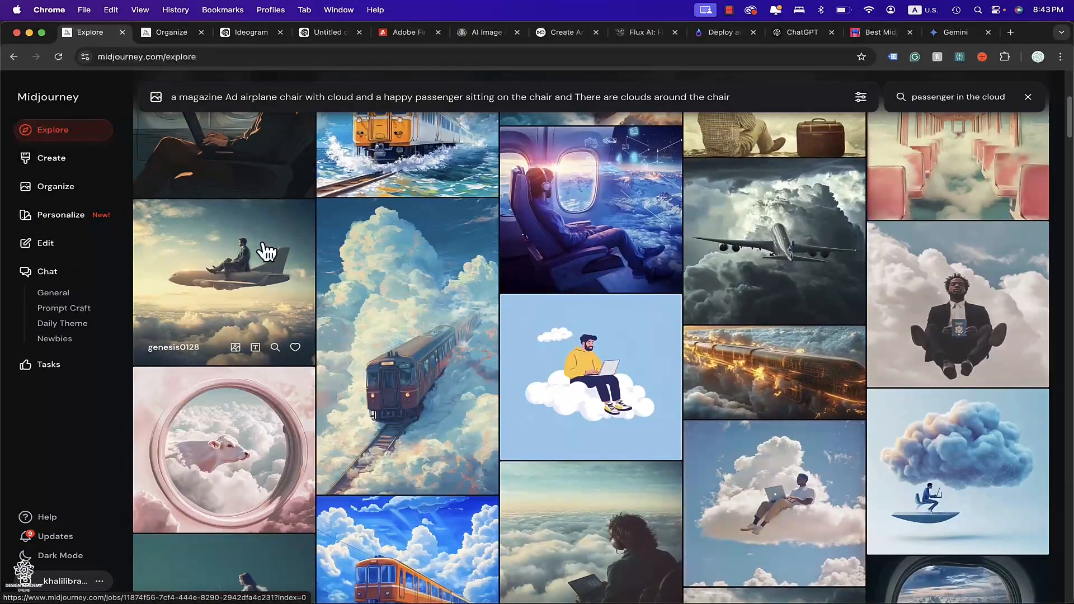
scroll(266, 252, "down", 10)
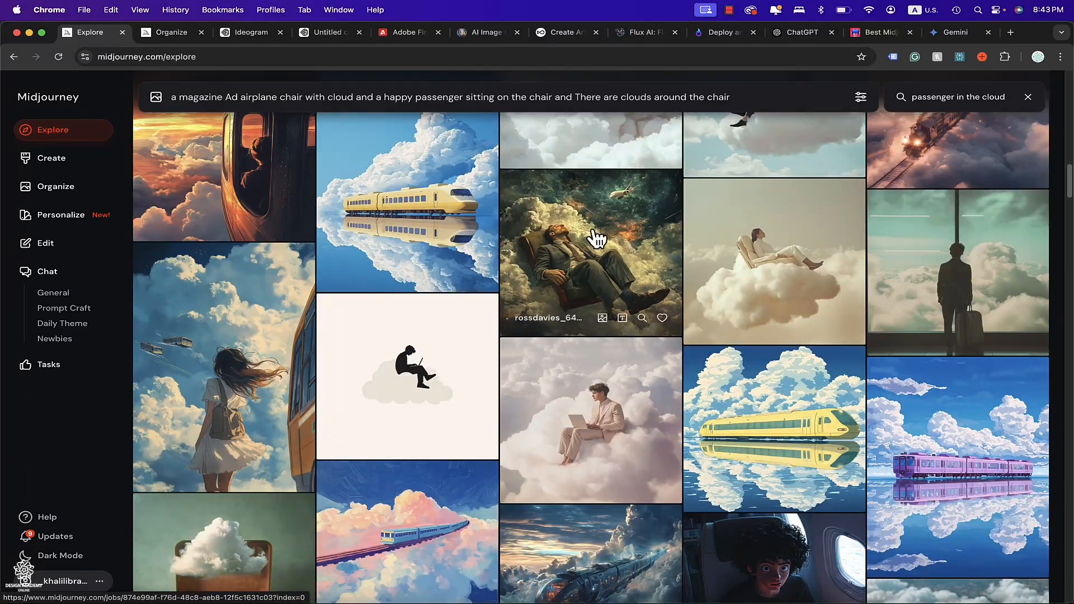
left_click(620, 236)
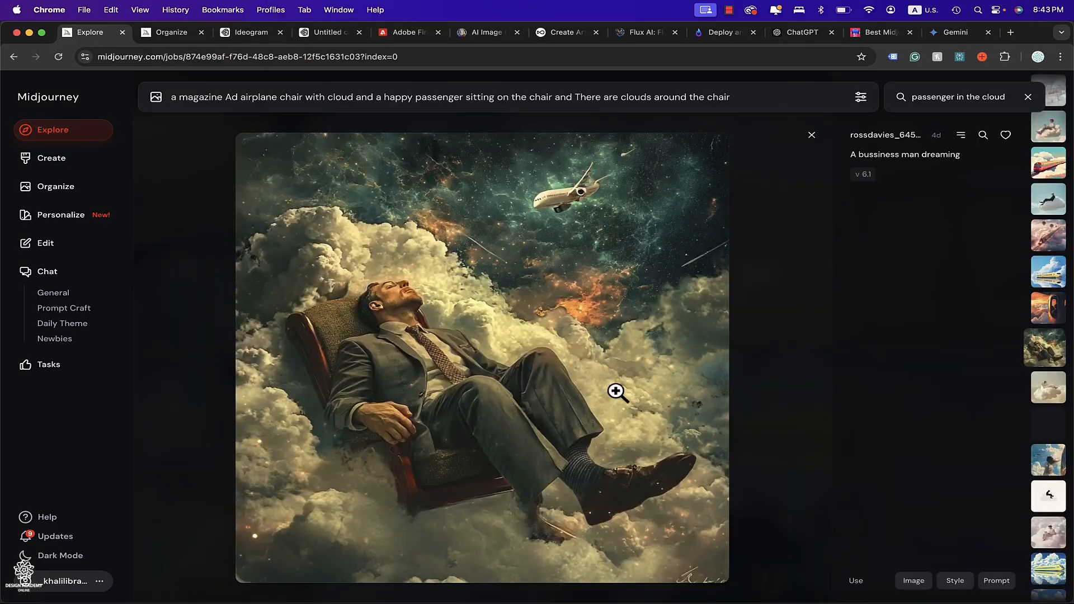
key("Escape")
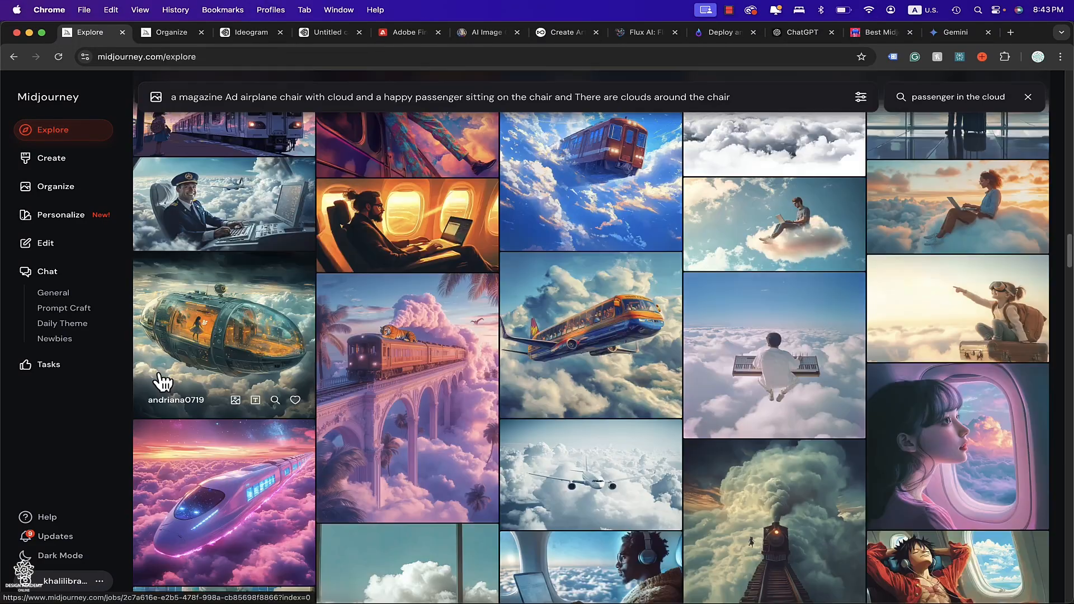
left_click(224, 198)
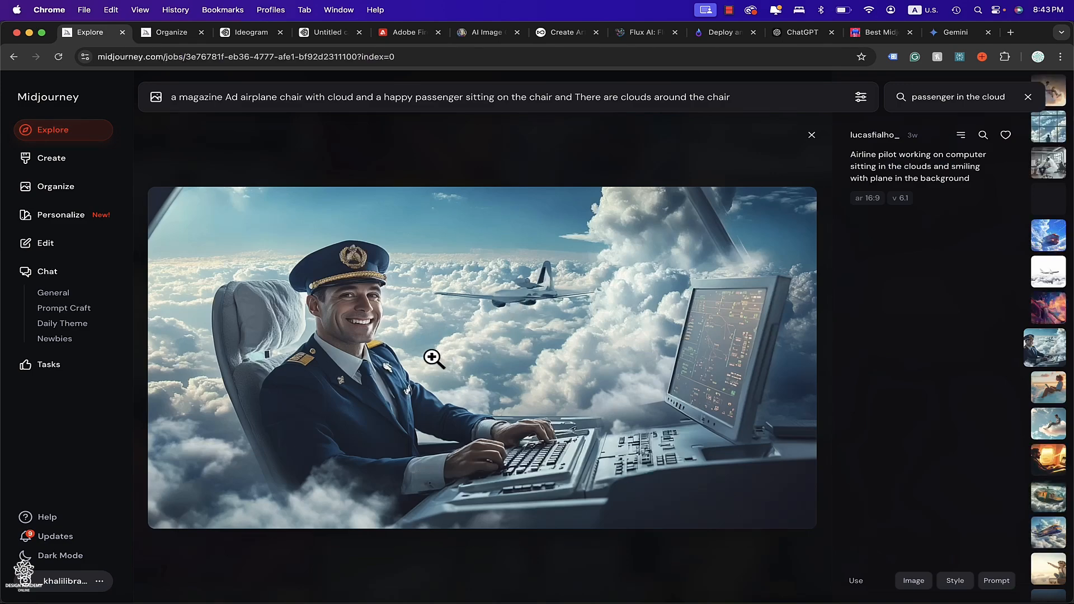
left_click(138, 431)
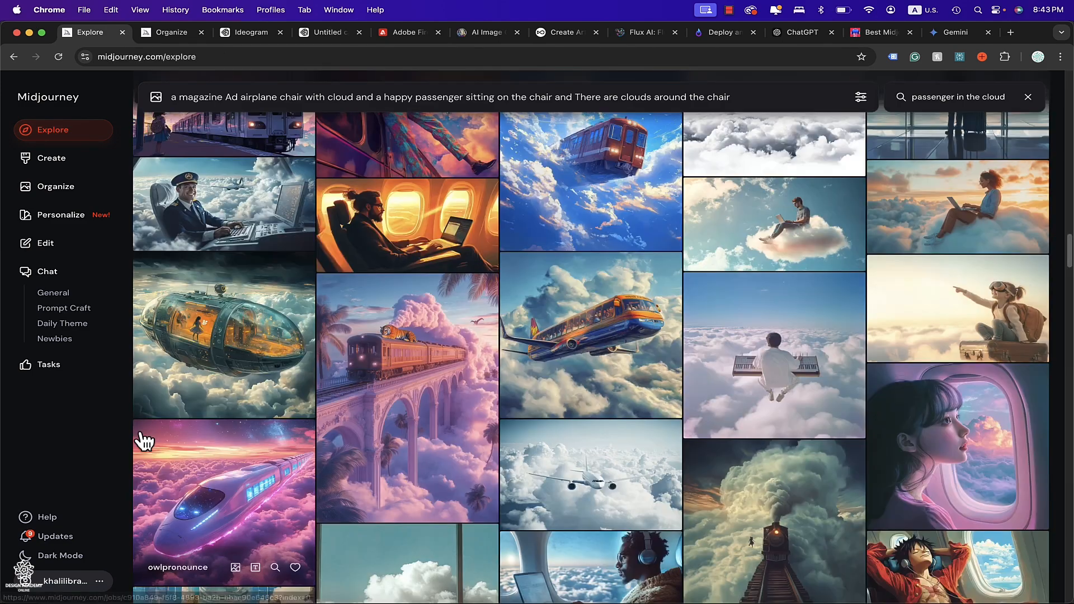
scroll(168, 431, "down", 10)
left_click(259, 219)
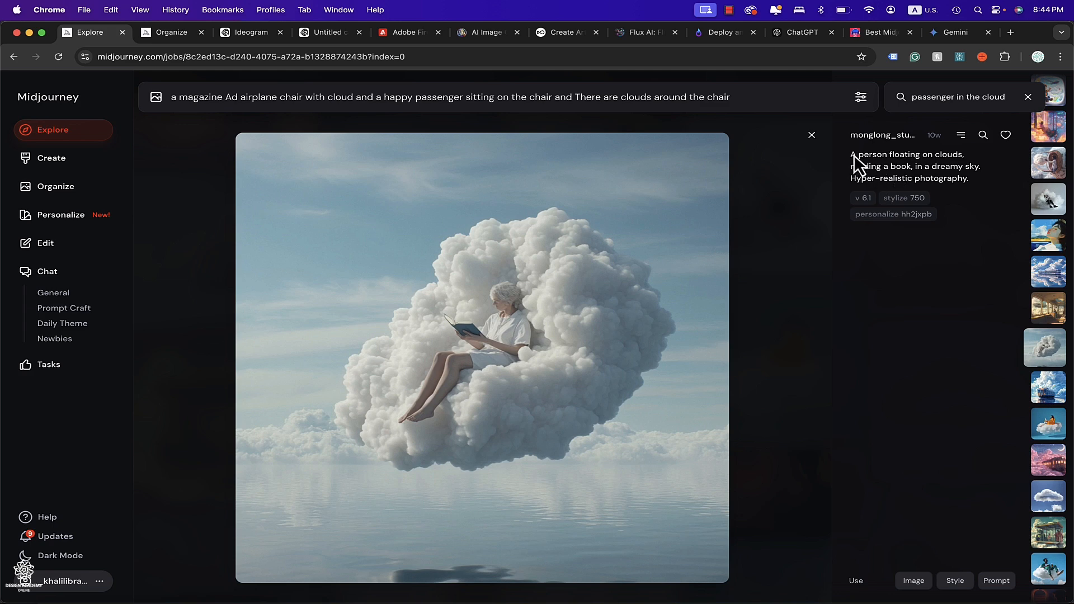
left_click(163, 364)
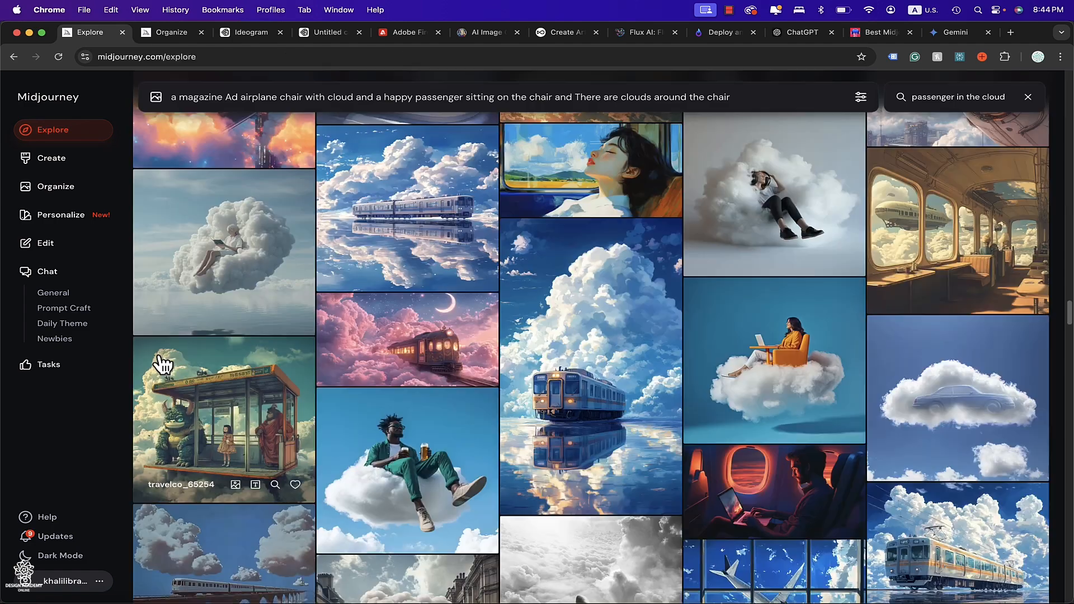
Keep browsing further results, opening more cloud-seat images to read their prompts.
scroll(162, 364, "down", 15)
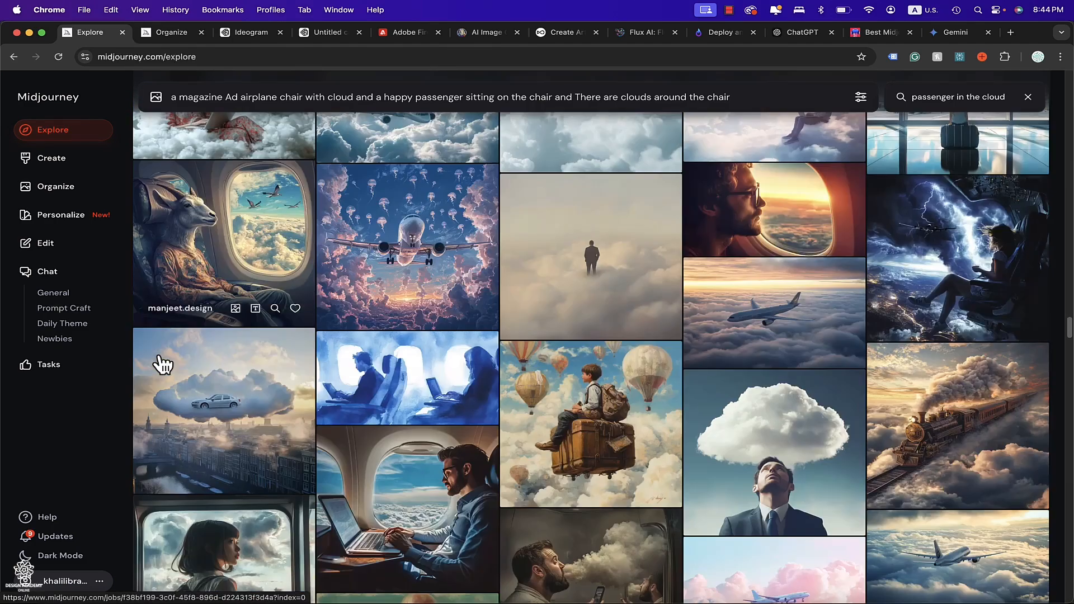
left_click(242, 239)
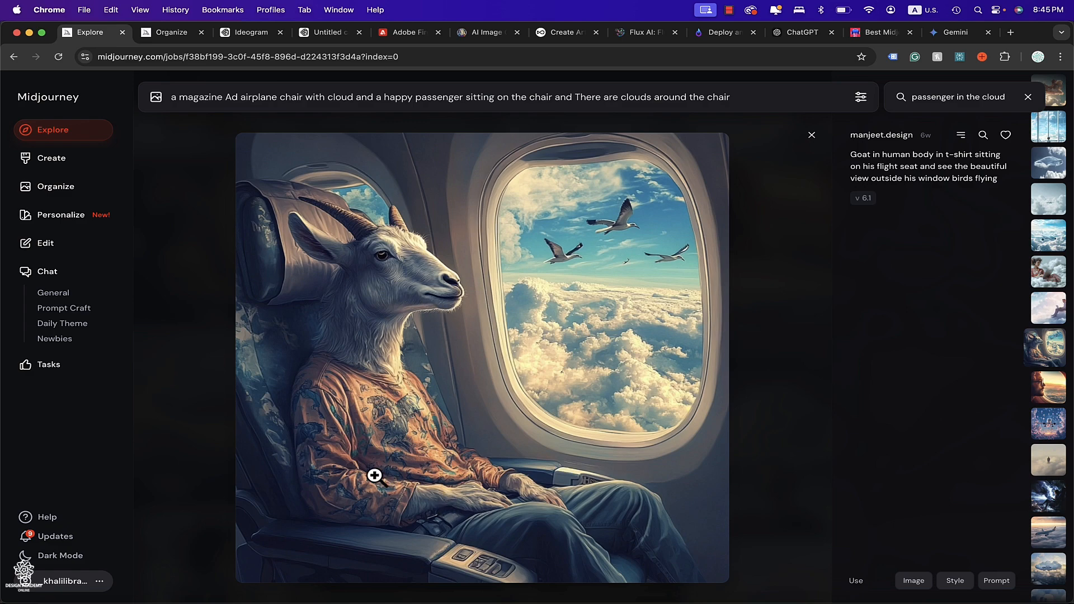
left_click(186, 385)
scroll(189, 395, "down", 10)
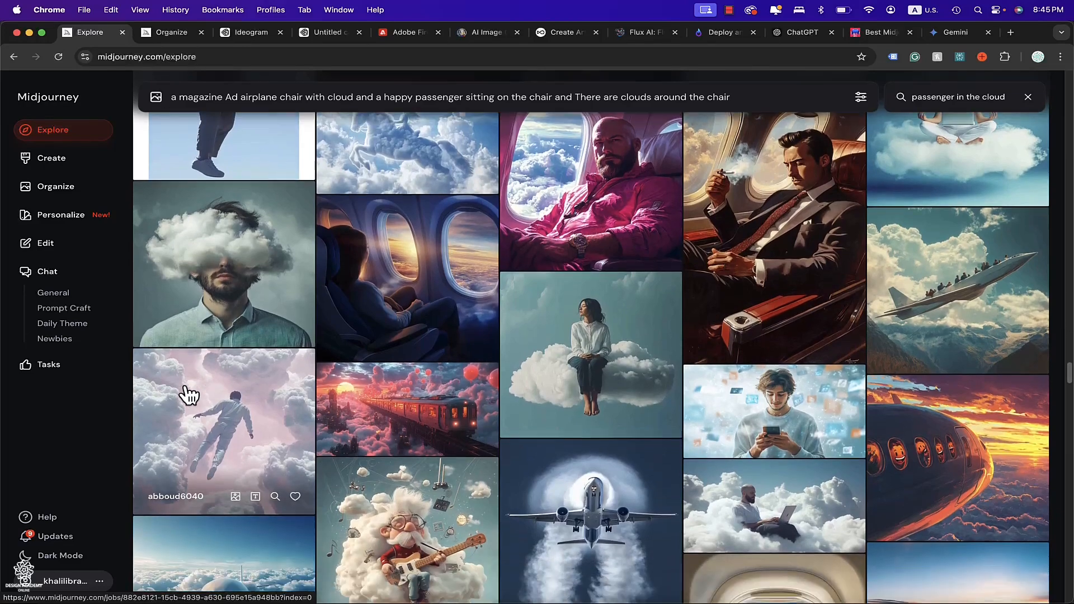
scroll(189, 395, "down", 2)
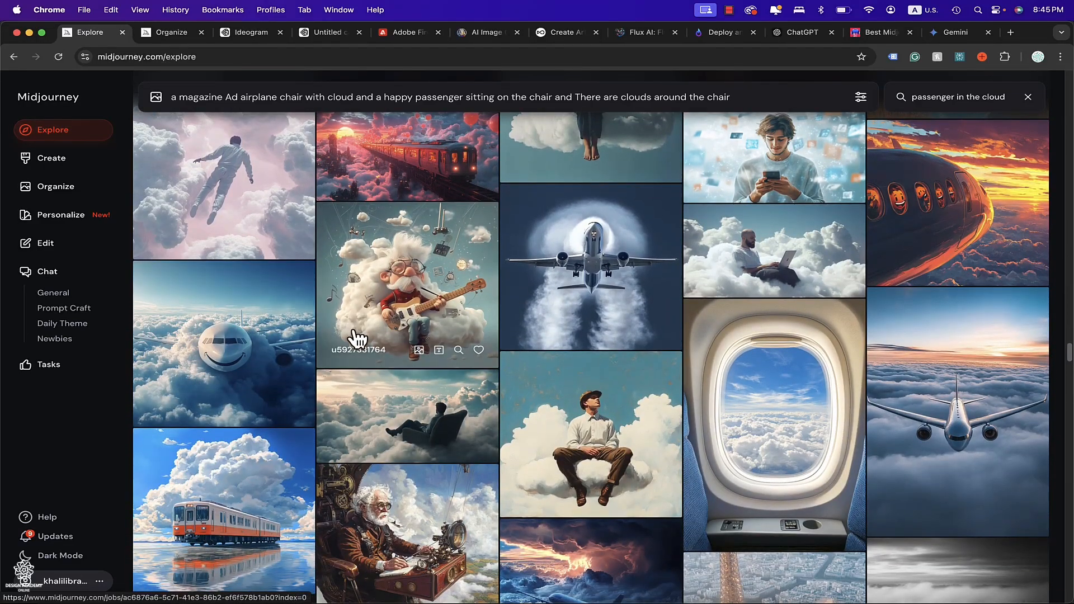
scroll(549, 367, "down", 5)
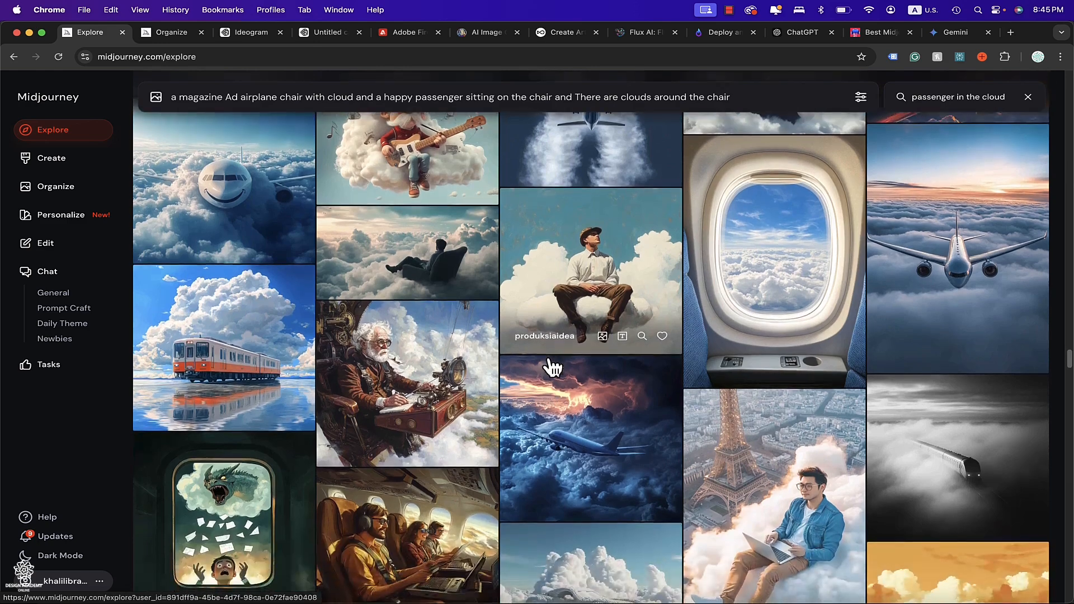
left_click(424, 268)
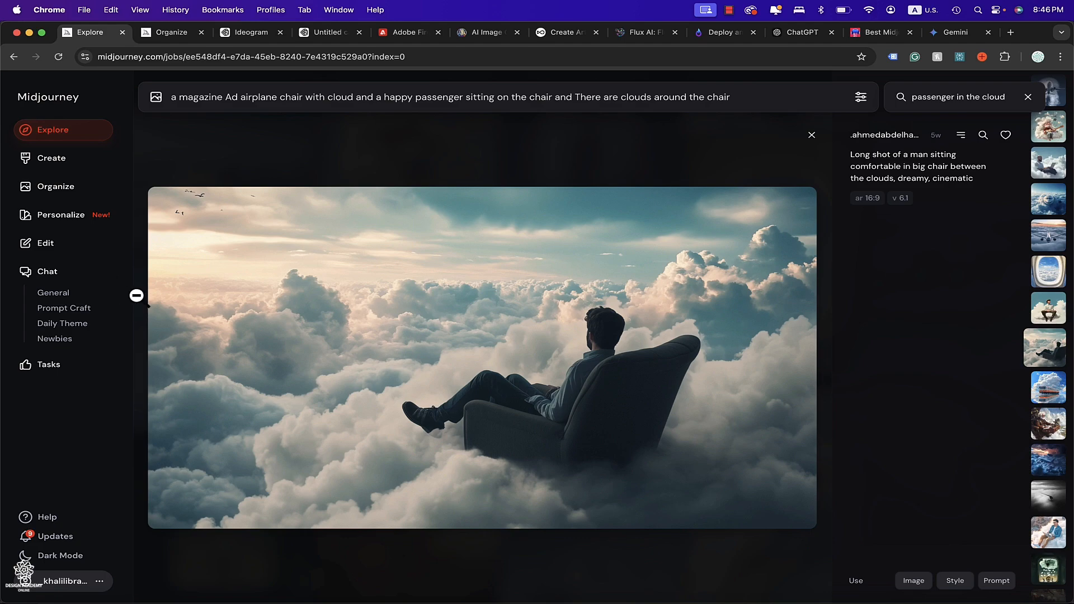
left_click(136, 295)
scroll(140, 305, "down", 10)
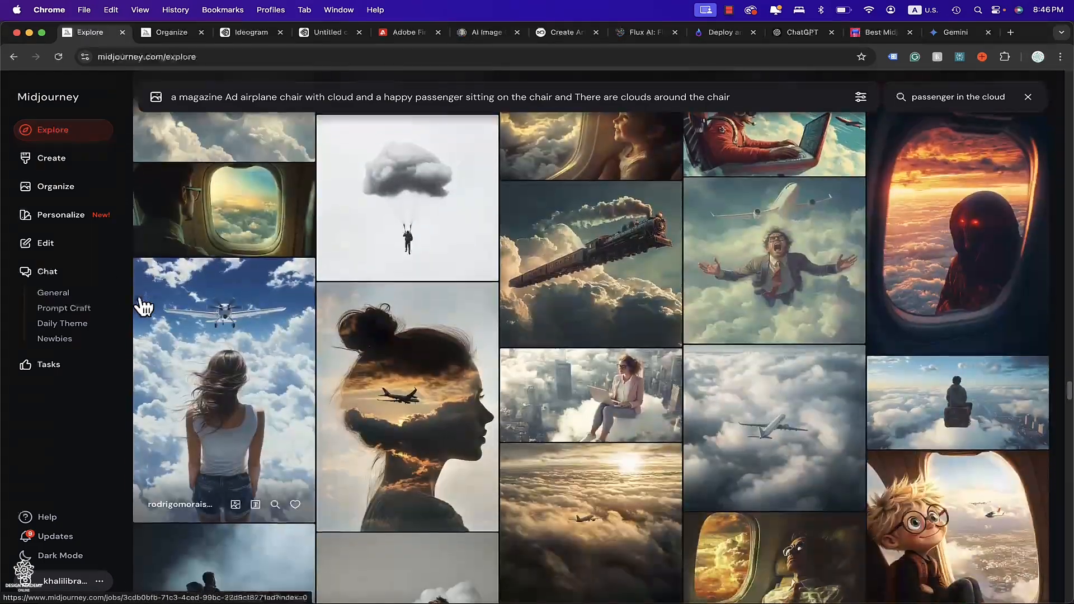
scroll(140, 304, "down", 10)
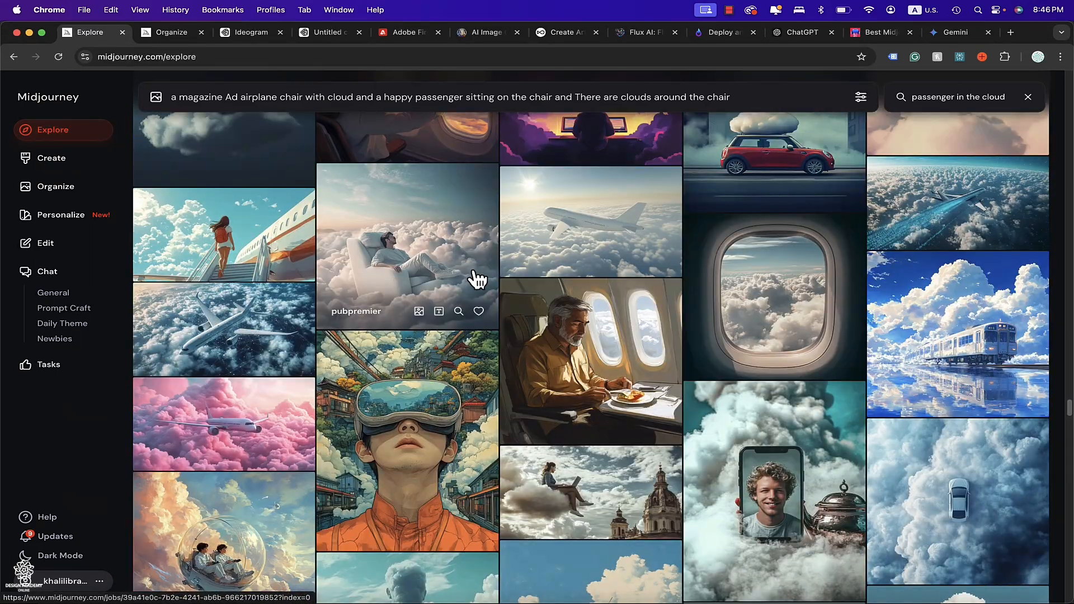
scroll(477, 278, "down", 5)
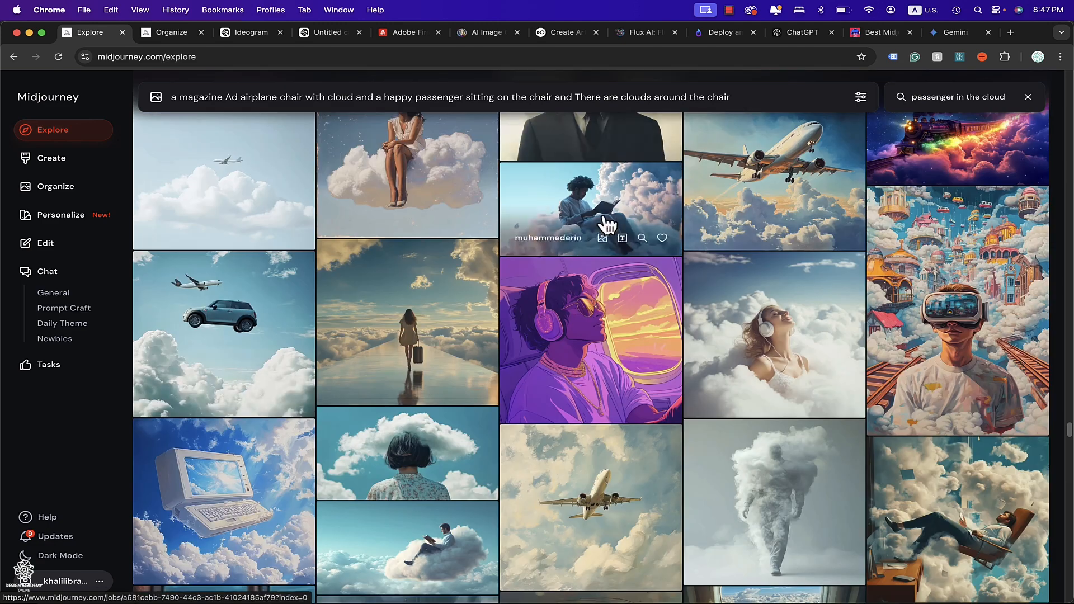
left_click(620, 216)
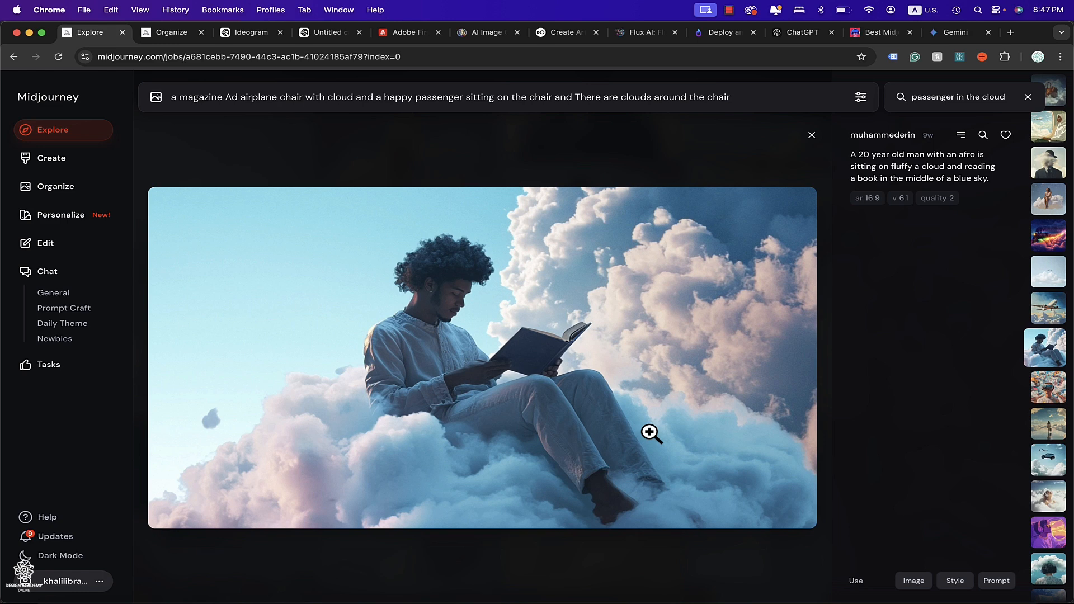
Search the explore gallery for "Airplane first class passenger" and scroll through the results.
triple_click(971, 98)
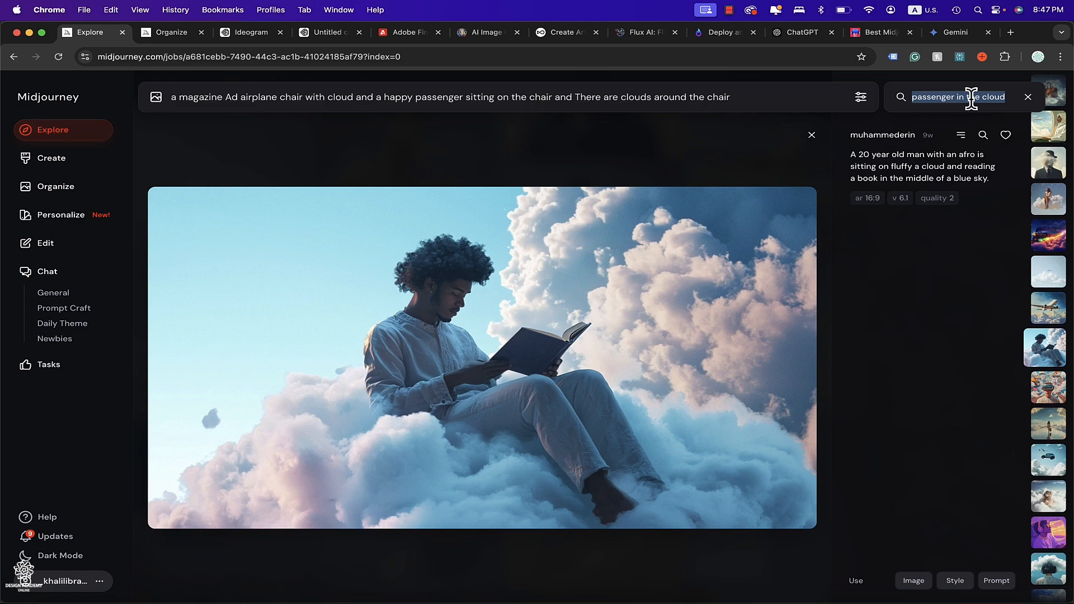
type("first class pas")
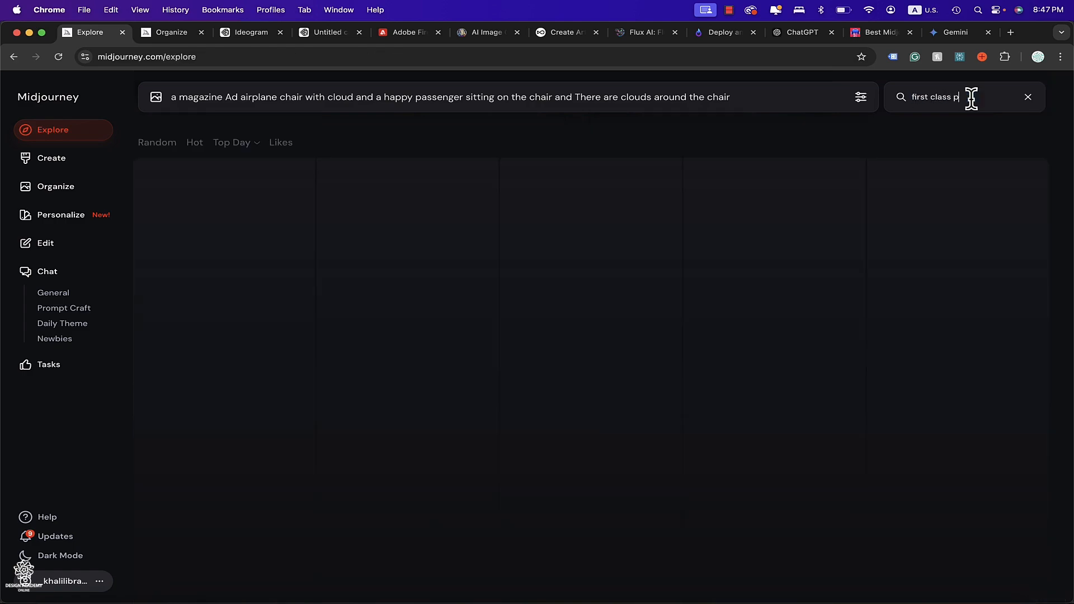
type("senger")
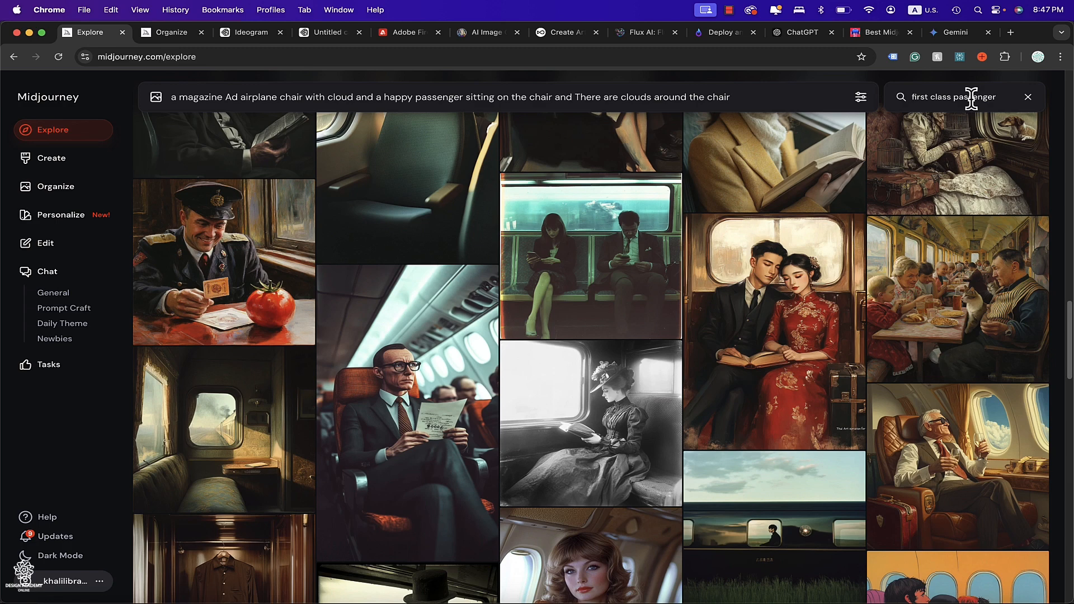
type("Airplane")
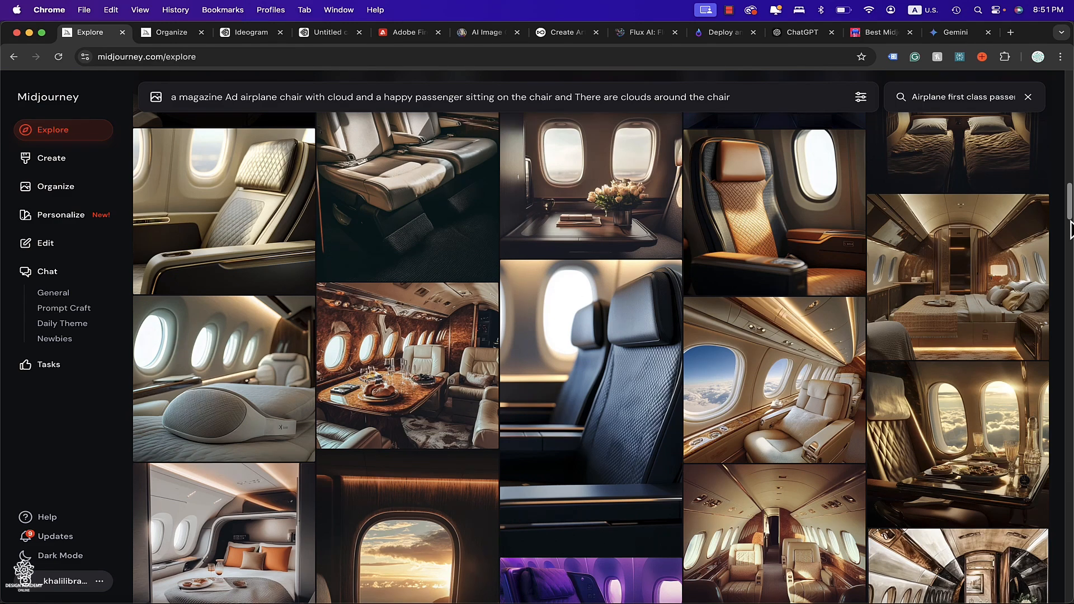
scroll(1069, 230, "down", 5)
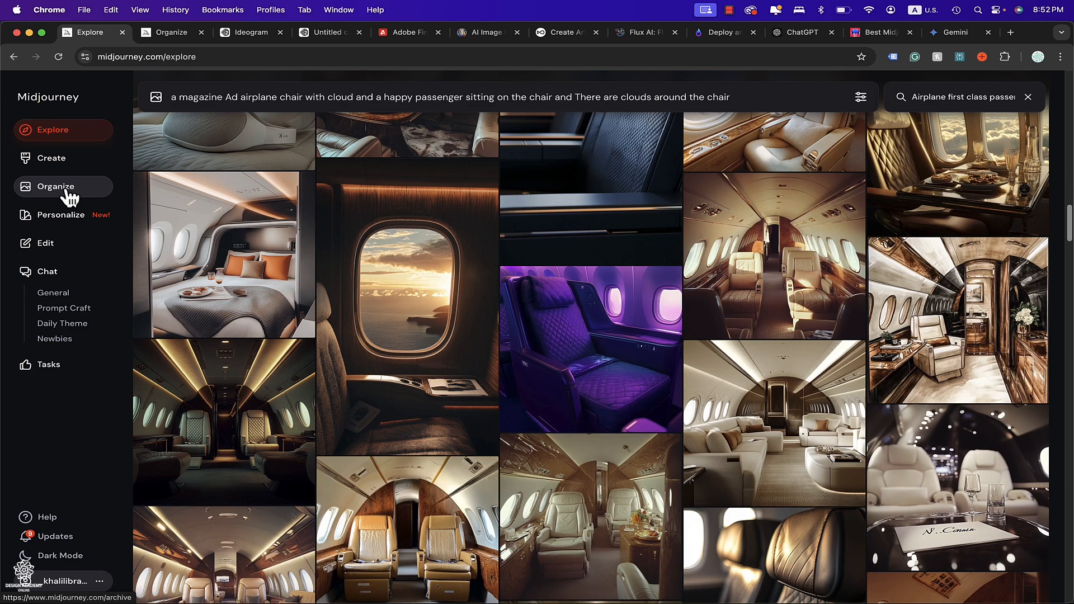
Switch to the Organize archive and open an earlier business-class-seat-in-clouds image.
left_click(154, 36)
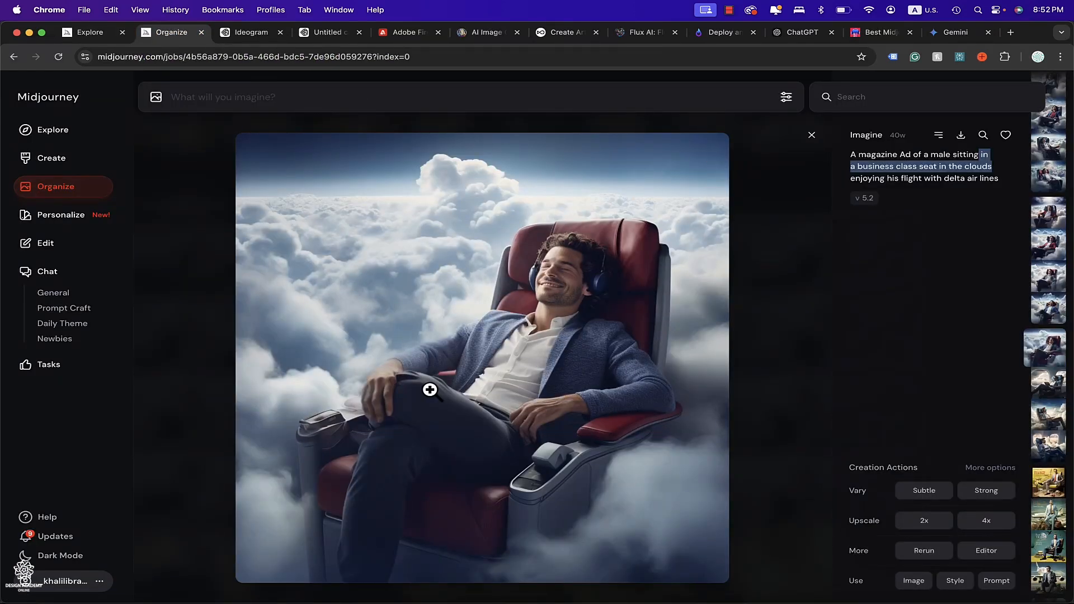
left_click(812, 135)
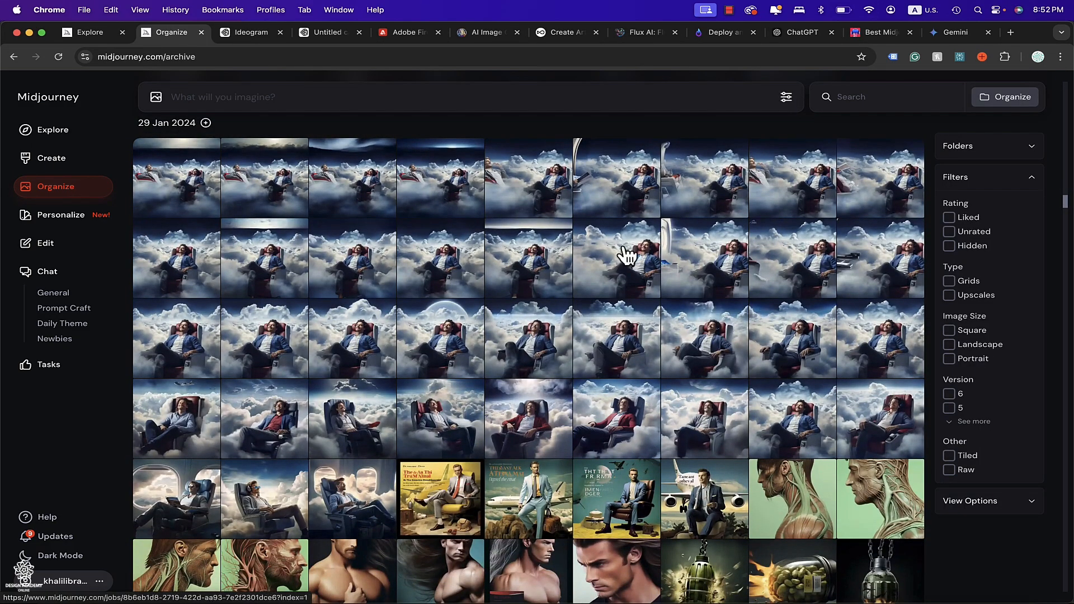
scroll(433, 358, "up", 1)
scroll(433, 358, "up", 1)
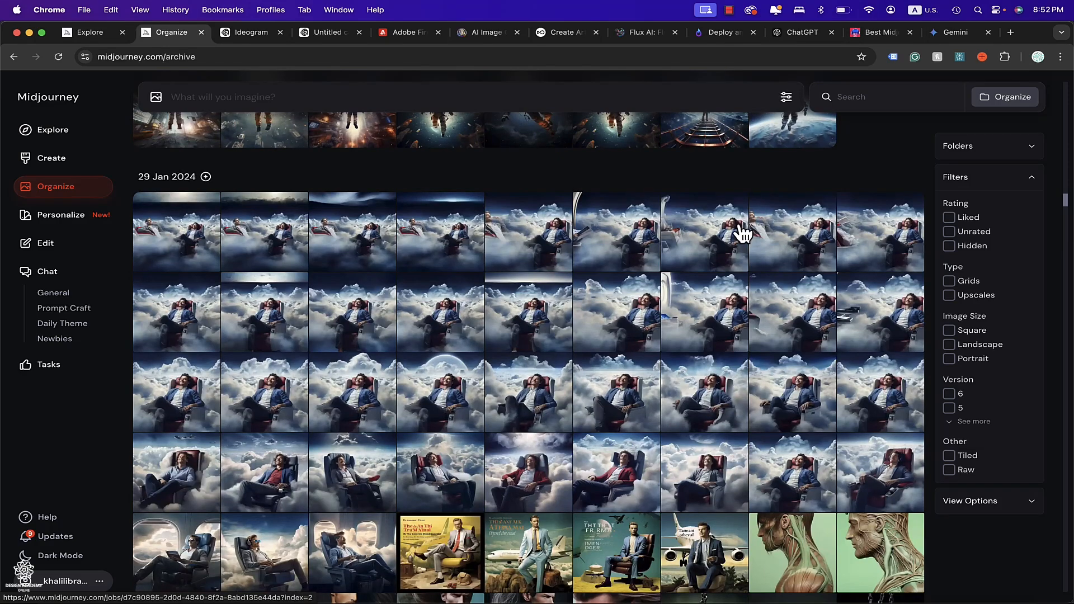
left_click(625, 309)
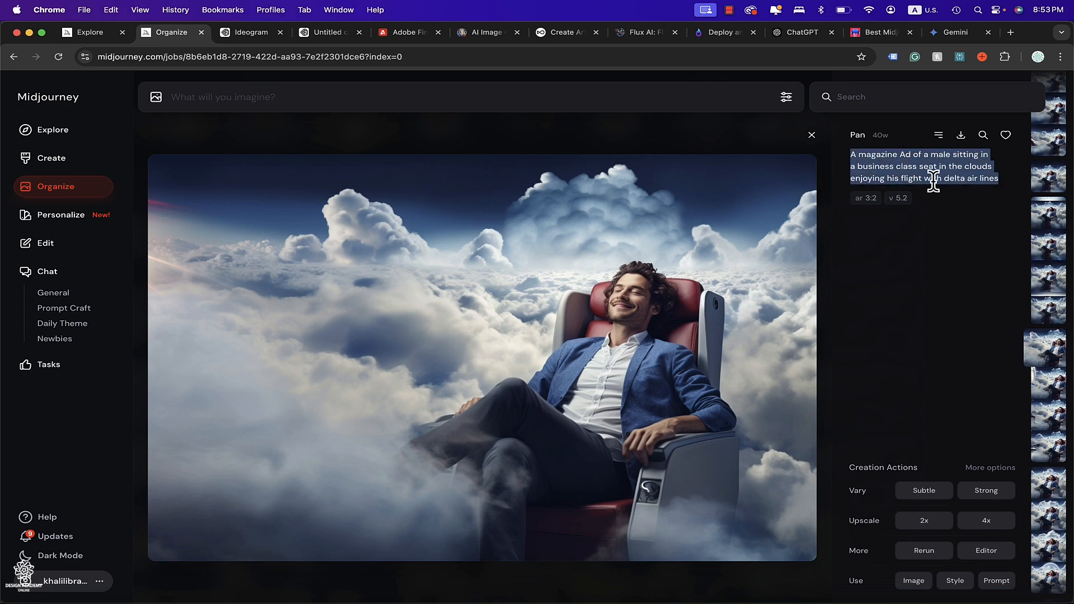
Copy that image's magazine Ad prompt and paste it into the imagine bar.
left_click_drag(929, 174, 900, 199)
left_click_drag(900, 198, 902, 202)
left_click_drag(903, 202, 602, 96)
left_click(602, 96)
type("A magazine Ad of a male sitting in a business class seat in the clouds enjoying his flight with delta air lines")
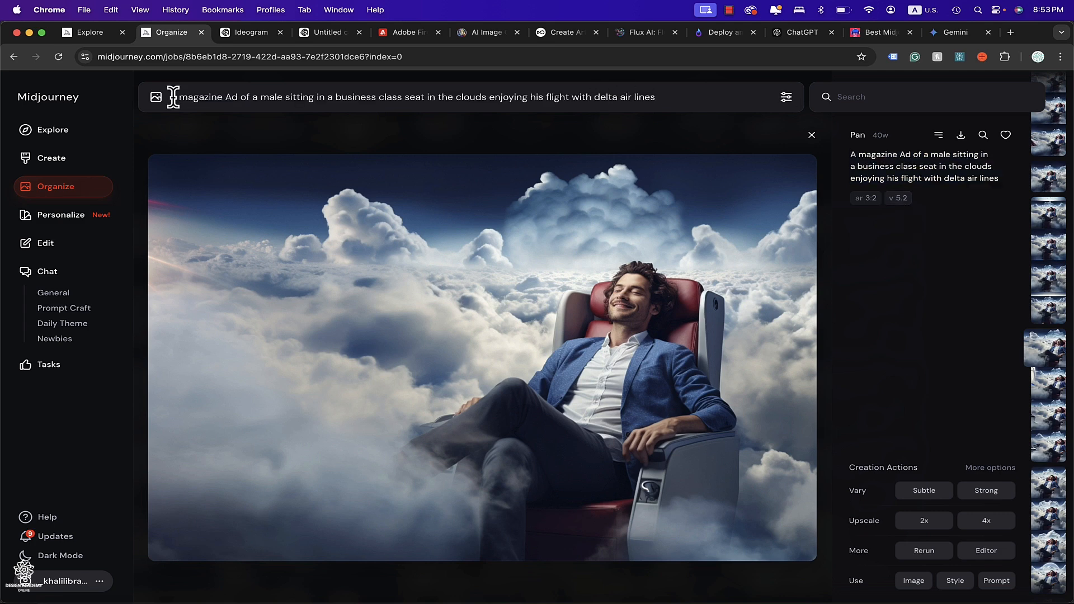
Highlight the subject and detail portions of the pasted prompt to compare them with the prompt formula.
left_click_drag(169, 97, 427, 98)
left_click(255, 97)
left_click_drag(251, 96, 422, 96)
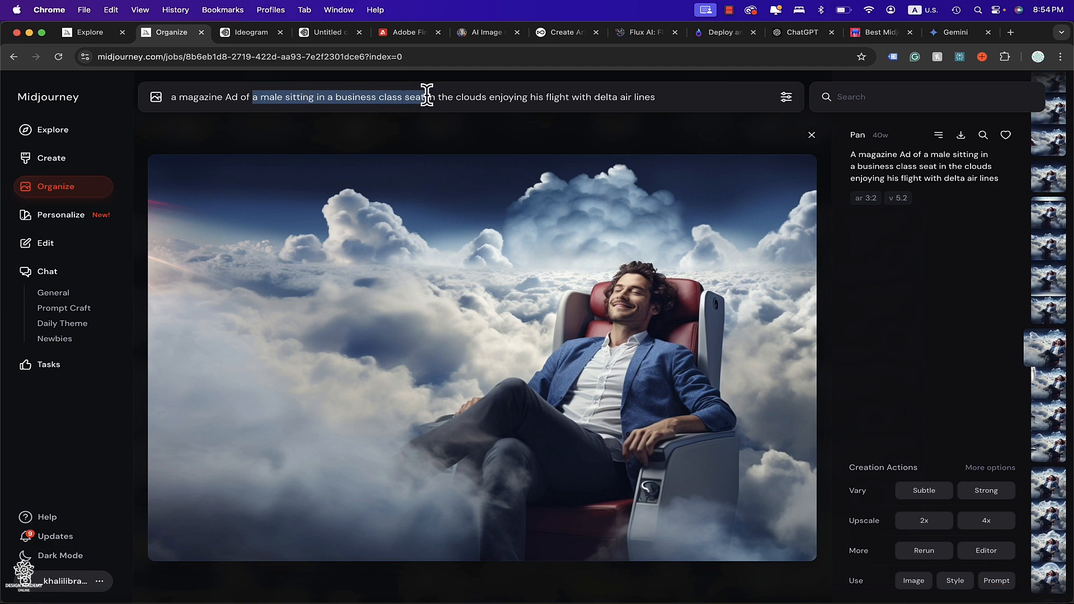
left_click_drag(427, 96, 619, 96)
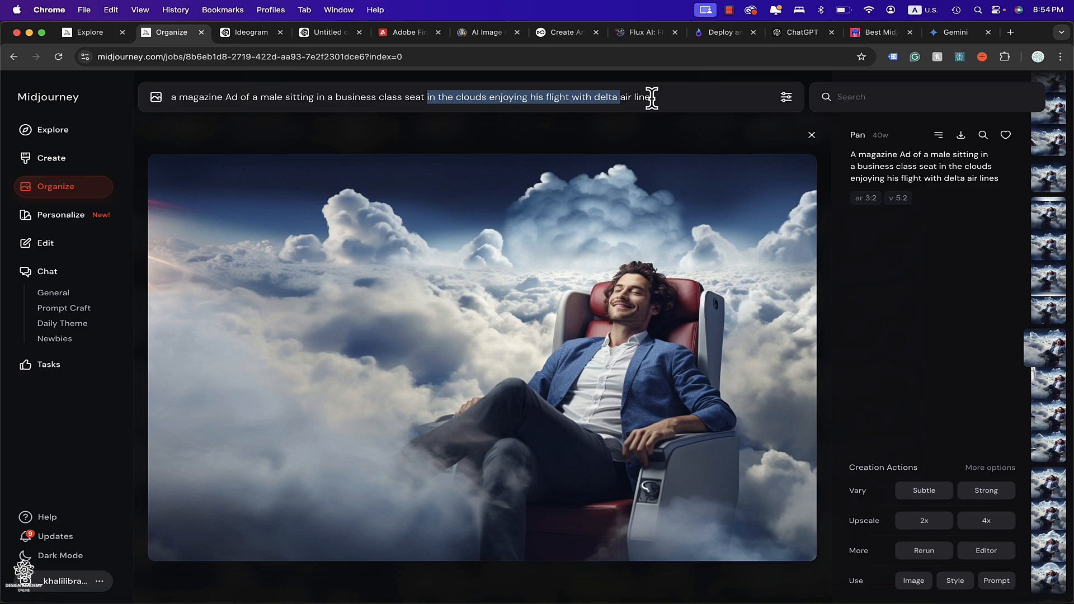
Switch to Photoshop to view the prompt formula slide and the finished Delta ad, then return to the prompt.
left_click(710, 596)
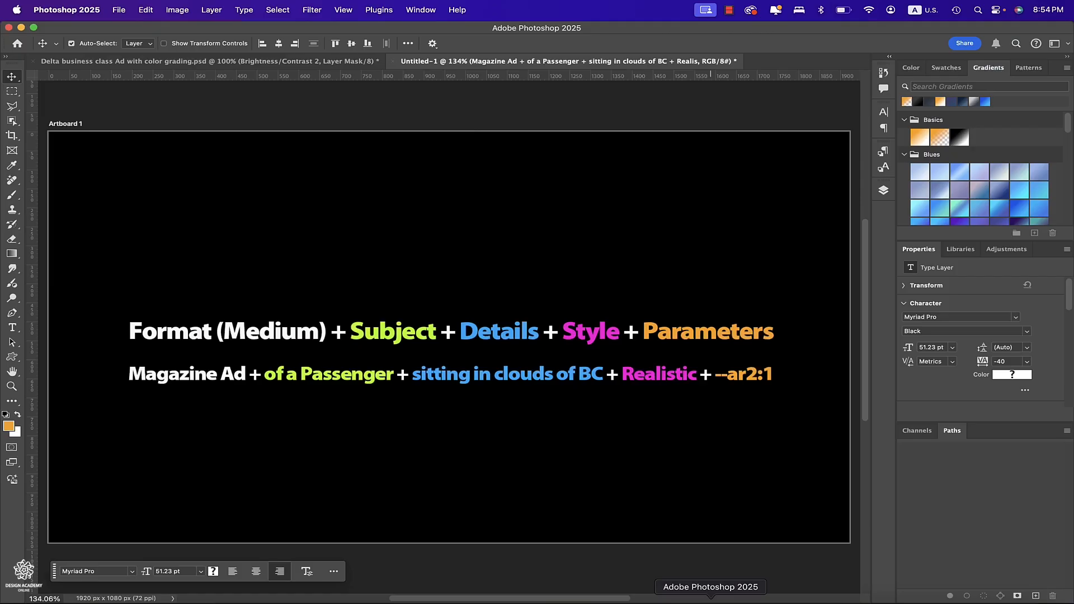
left_click(259, 63)
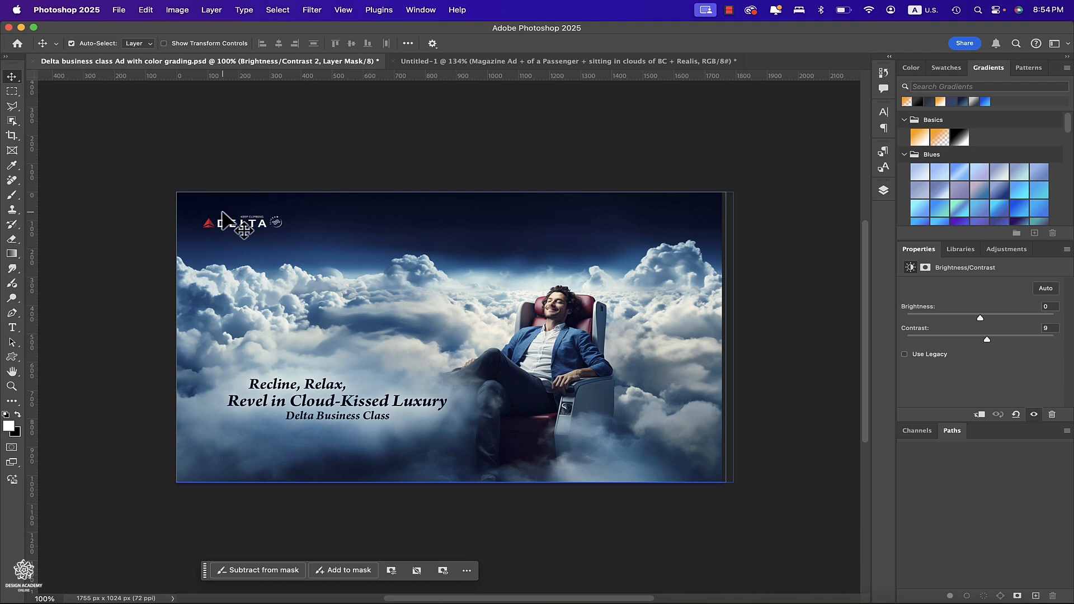
left_click(211, 594)
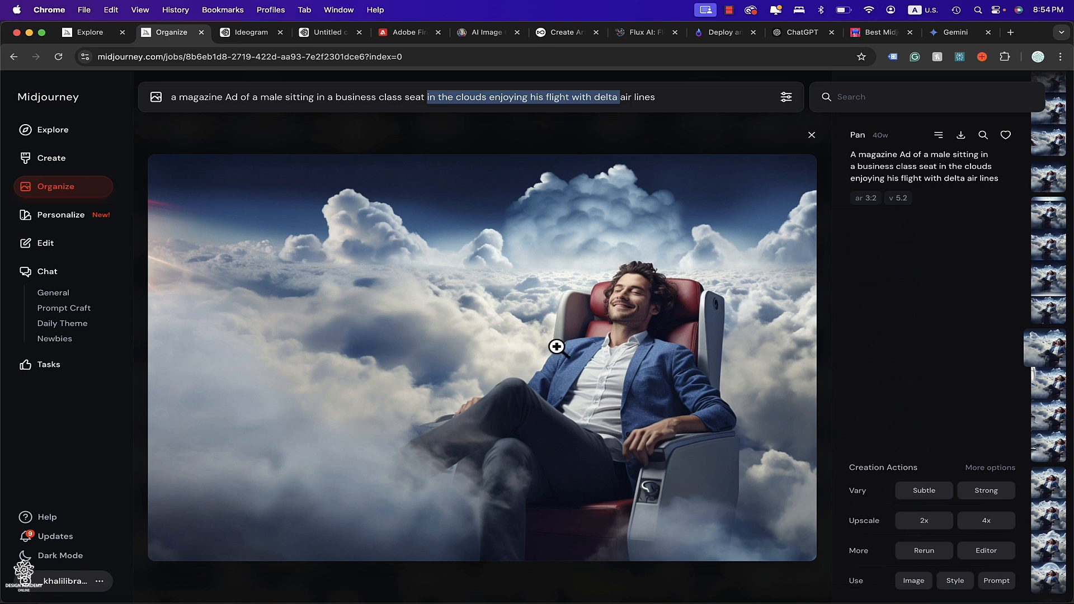
left_click(649, 98)
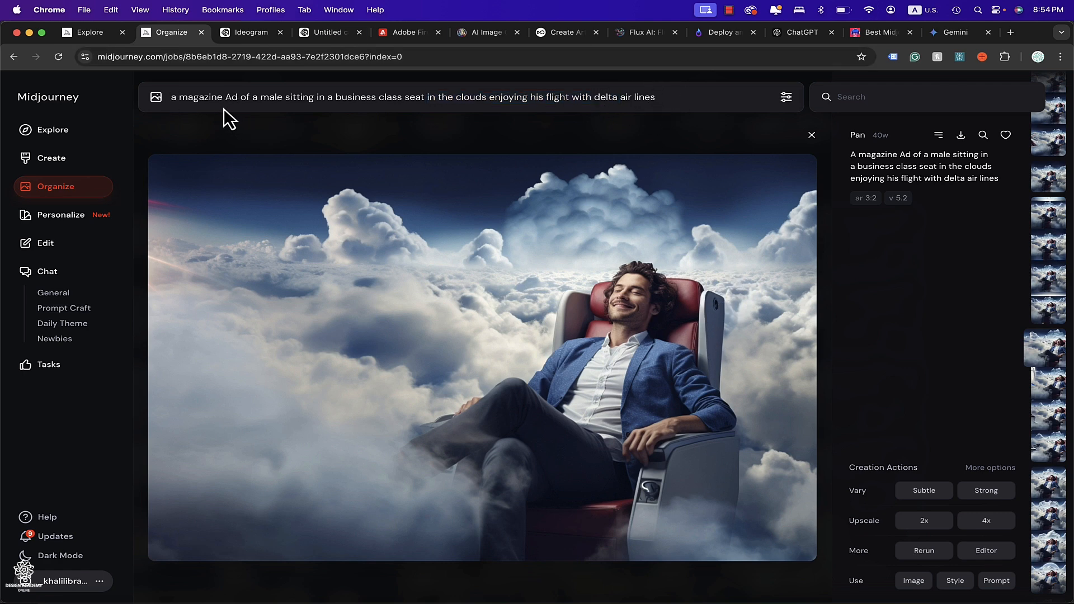
Open the image settings and set the image size to Landscape with a 3:2 aspect ratio.
left_click(787, 104)
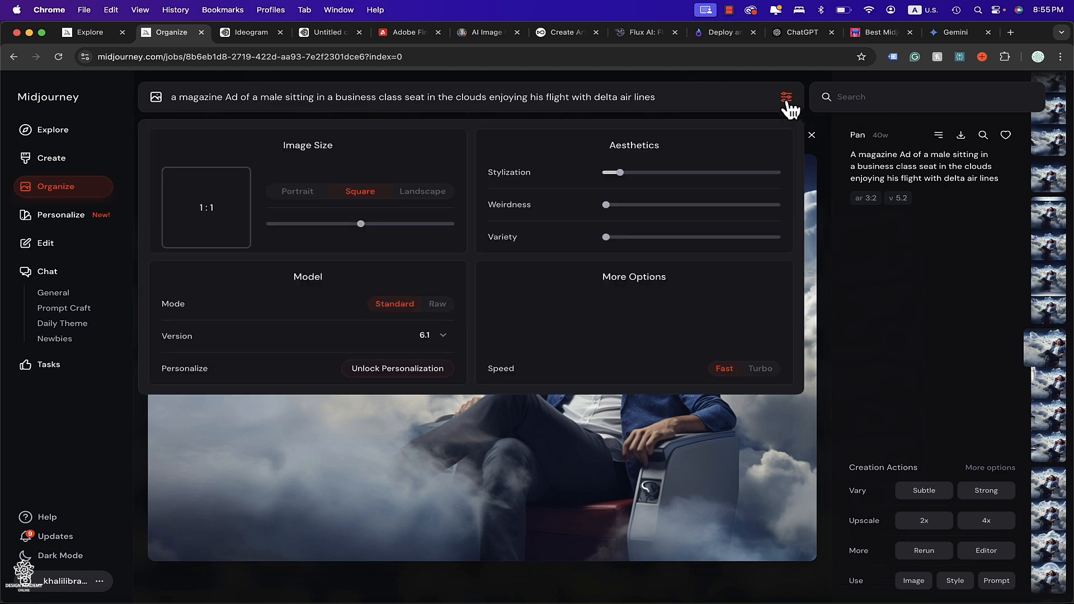
left_click(424, 198)
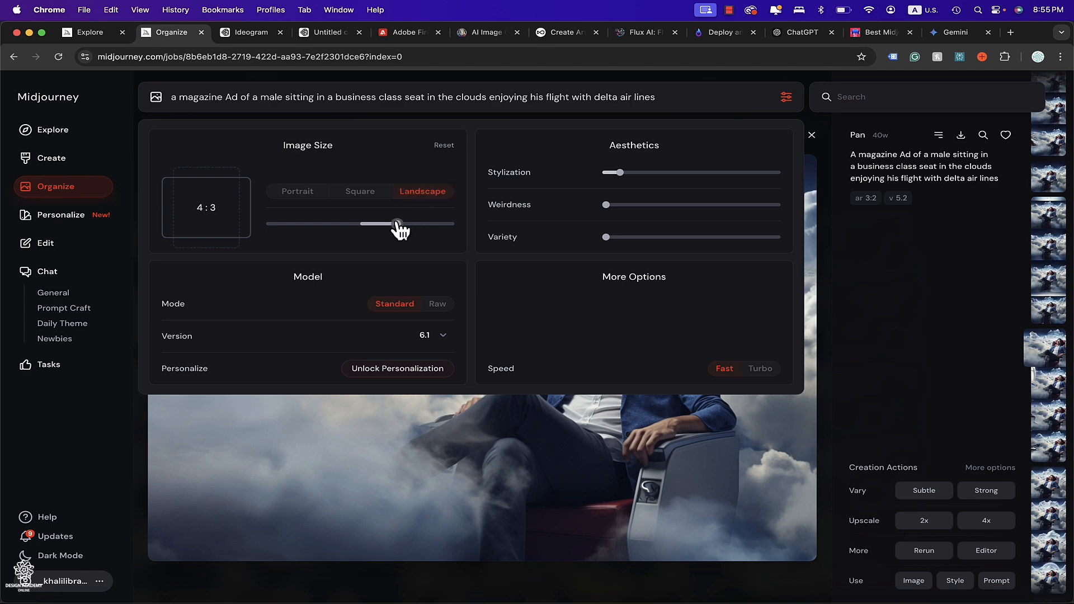
left_click_drag(398, 226, 436, 231)
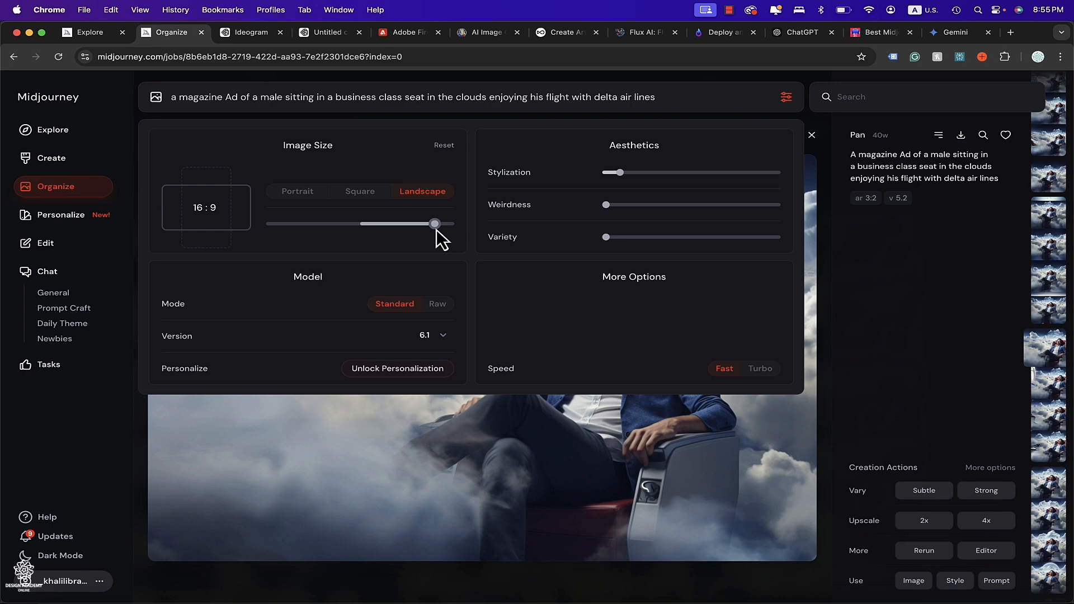
double_click(213, 208)
type("10")
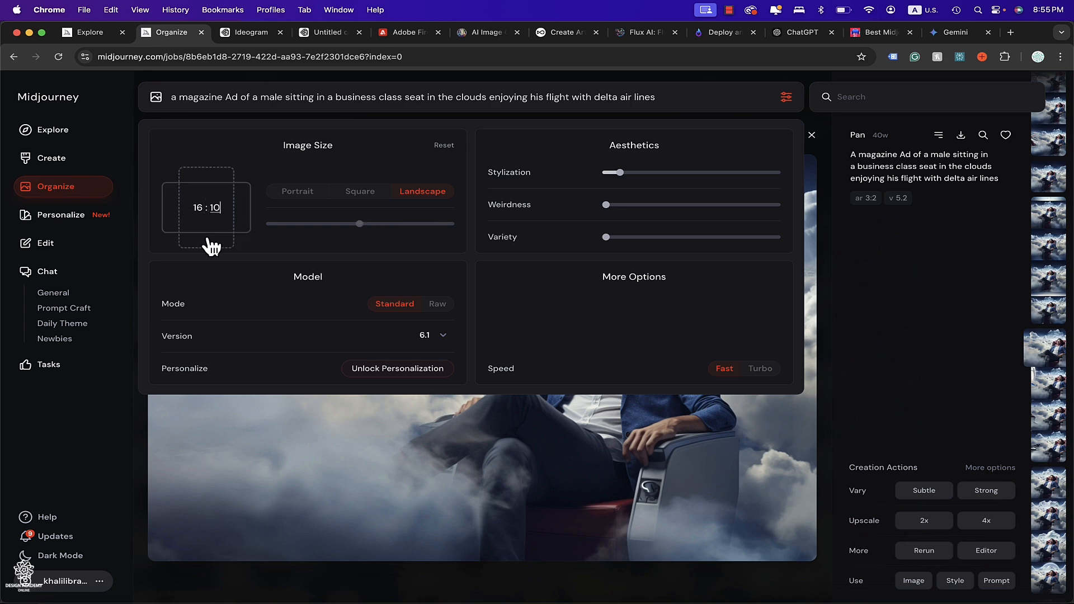
left_click(445, 147)
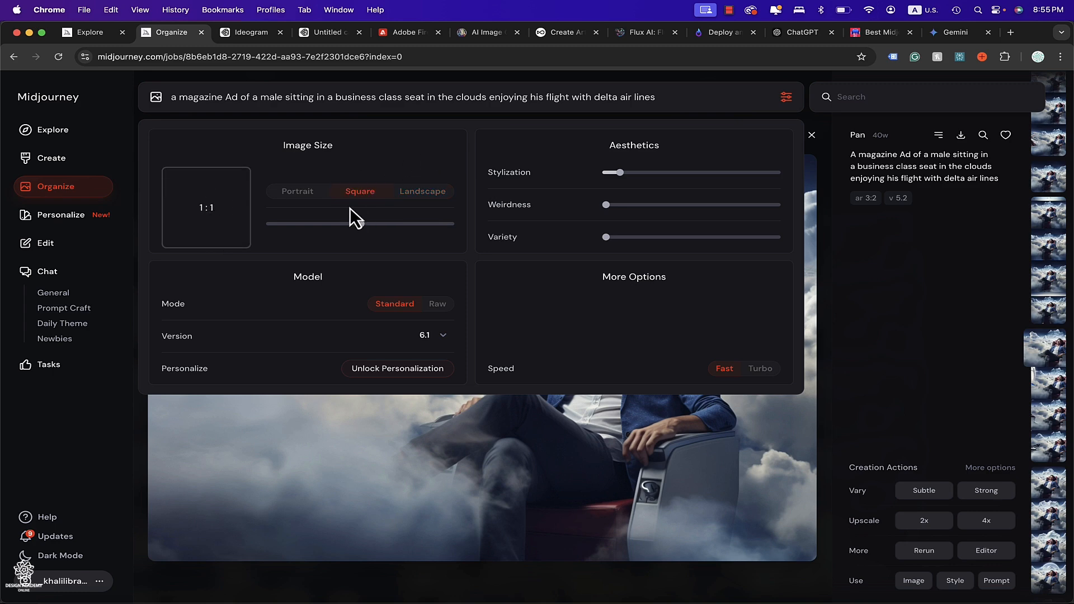
left_click_drag(358, 224, 417, 226)
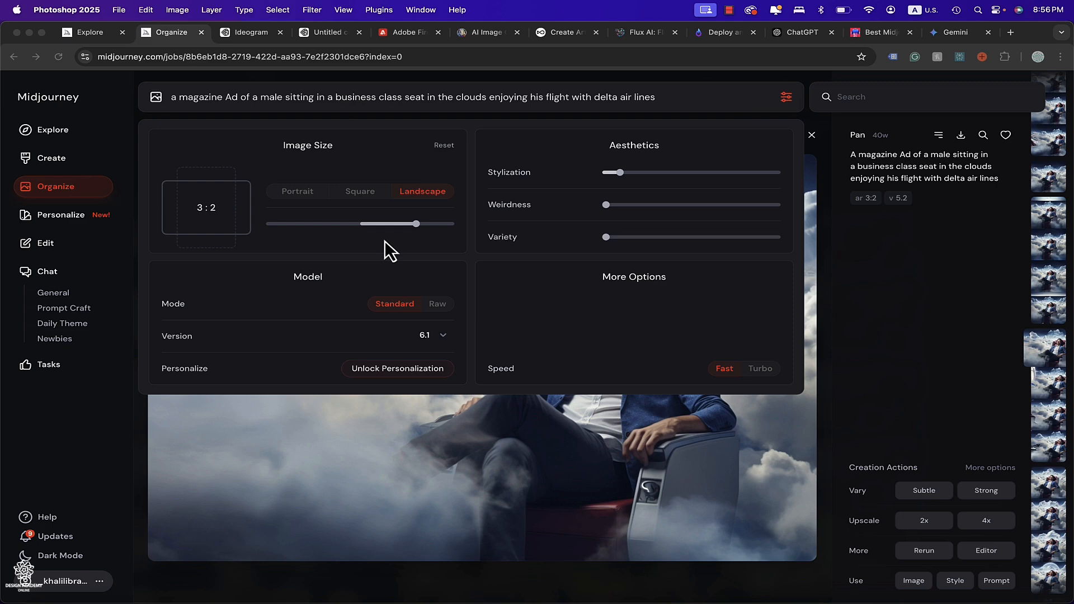
left_click(377, 237)
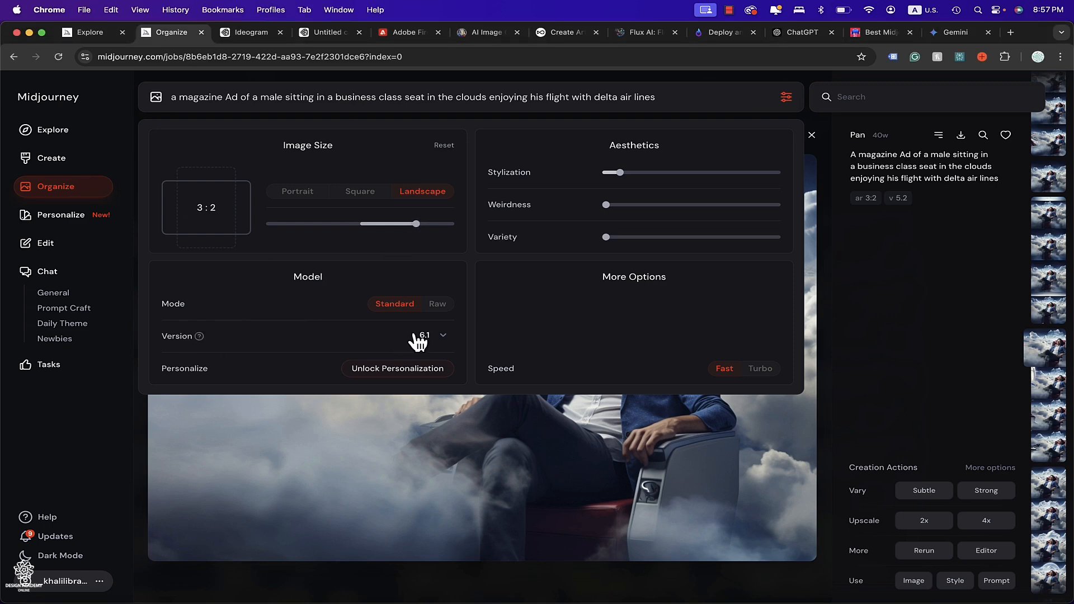
Review the model version list, keeping version 6.1.
left_click(444, 336)
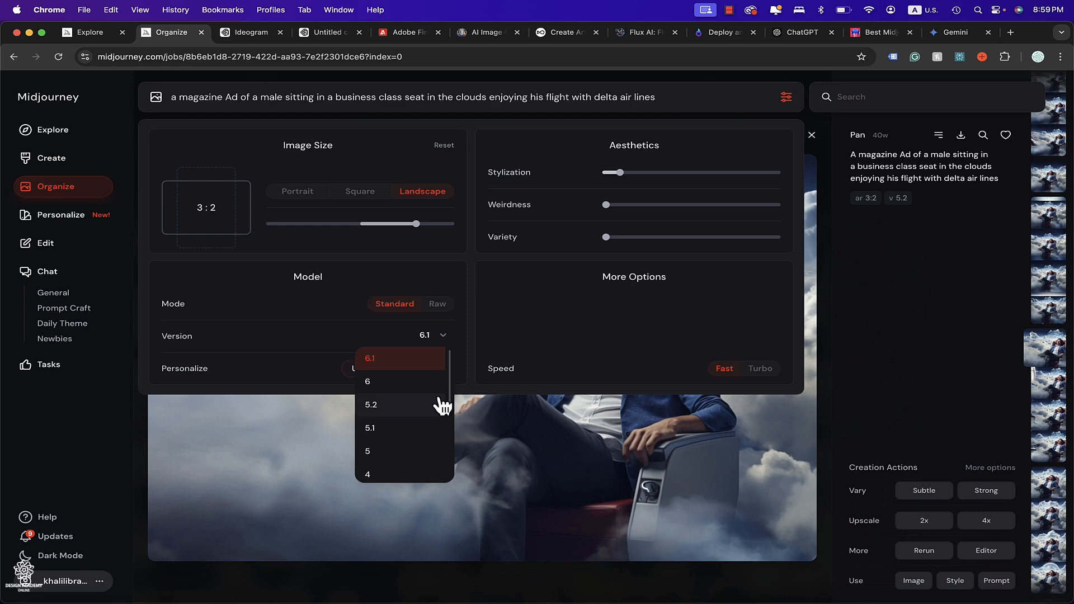
left_click_drag(451, 398, 457, 475)
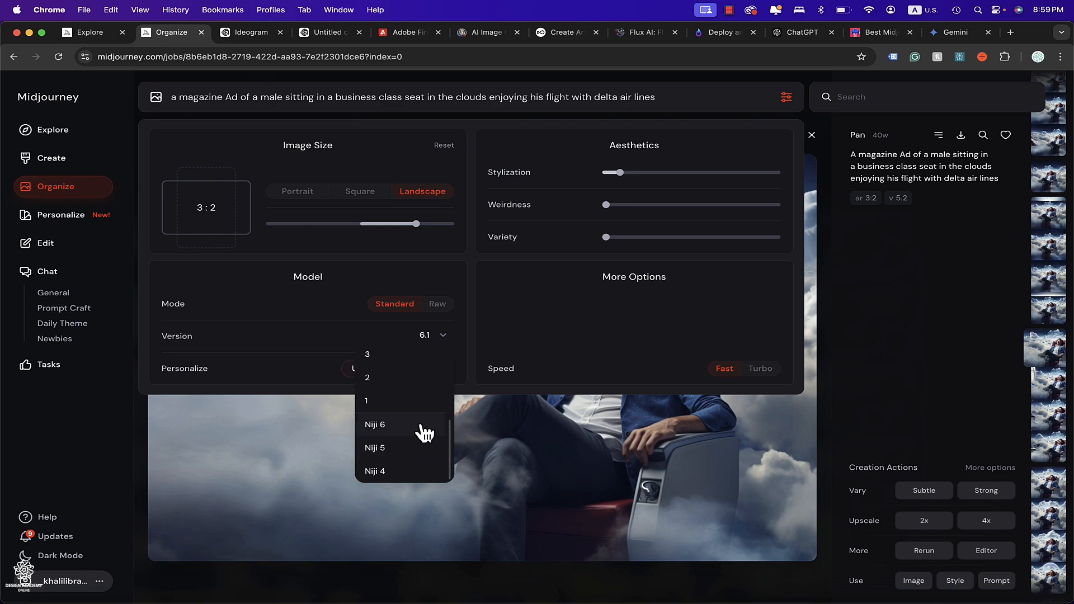
scroll(425, 434, "up", 5)
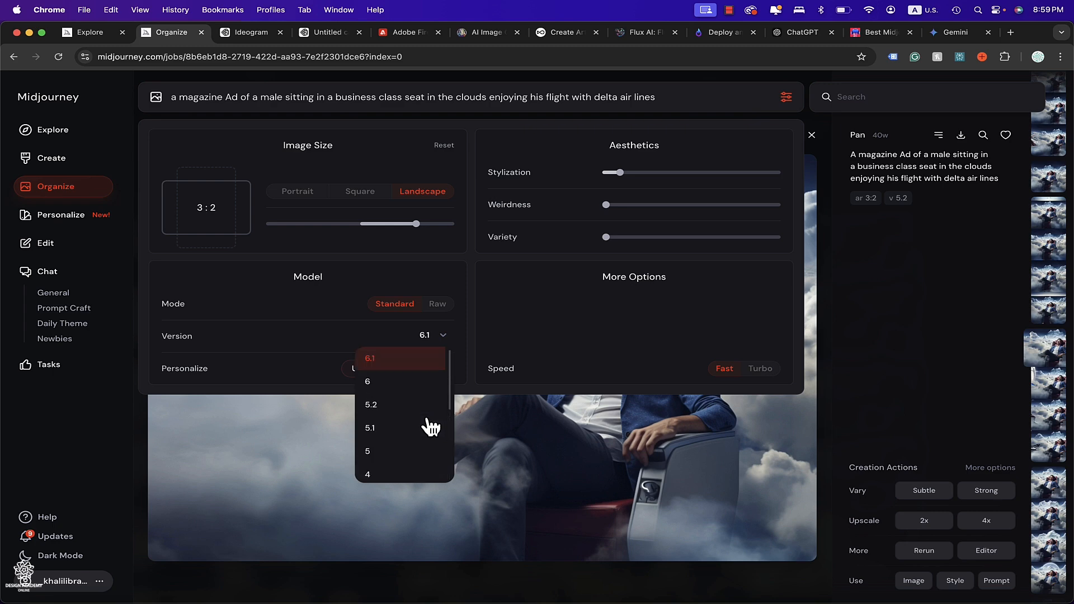
left_click(475, 350)
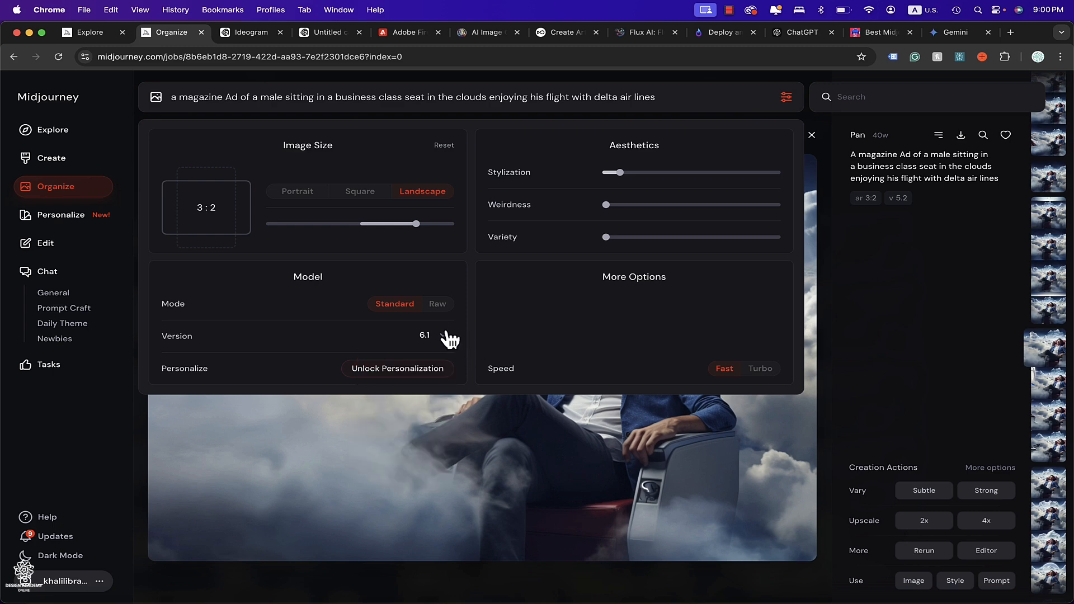
Try raising Stylization to the maximum and return it to 100.
mouse_move(184, 368)
mouse_move(622, 175)
left_click_drag(622, 175, 608, 176)
left_click_drag(608, 174, 795, 191)
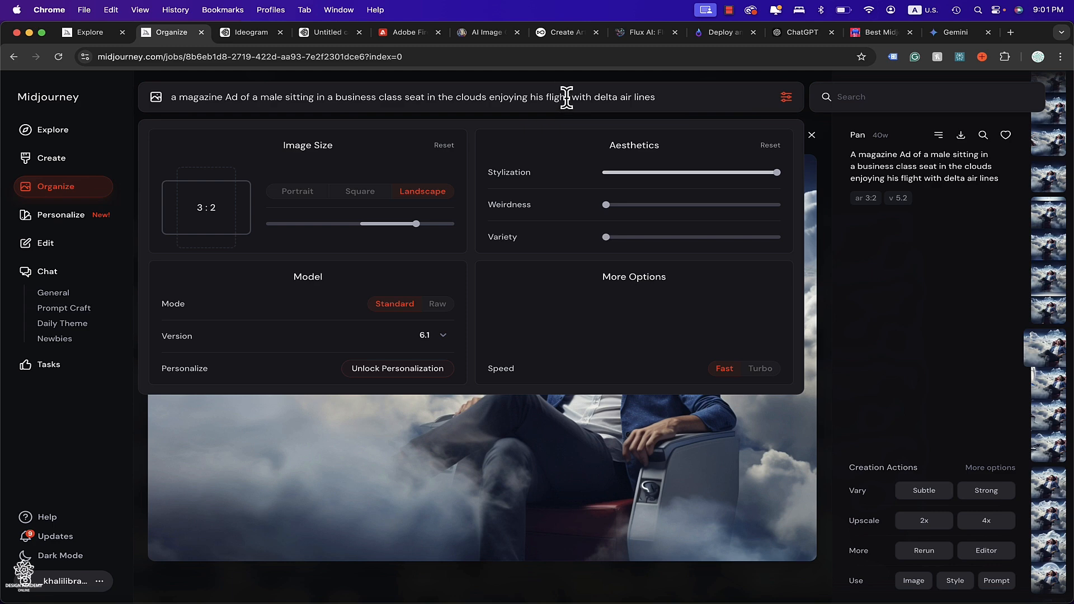
left_click_drag(775, 180, 627, 187)
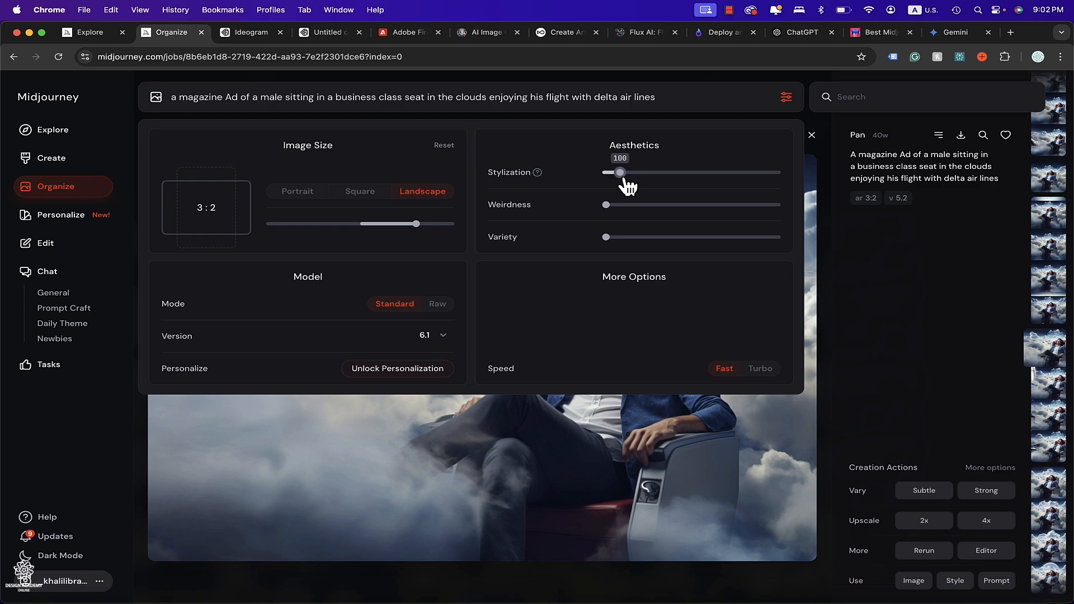
Close the settings and submit the magazine Ad prompt to generate images.
mouse_move(518, 240)
mouse_move(607, 206)
mouse_move(537, 206)
left_click(786, 98)
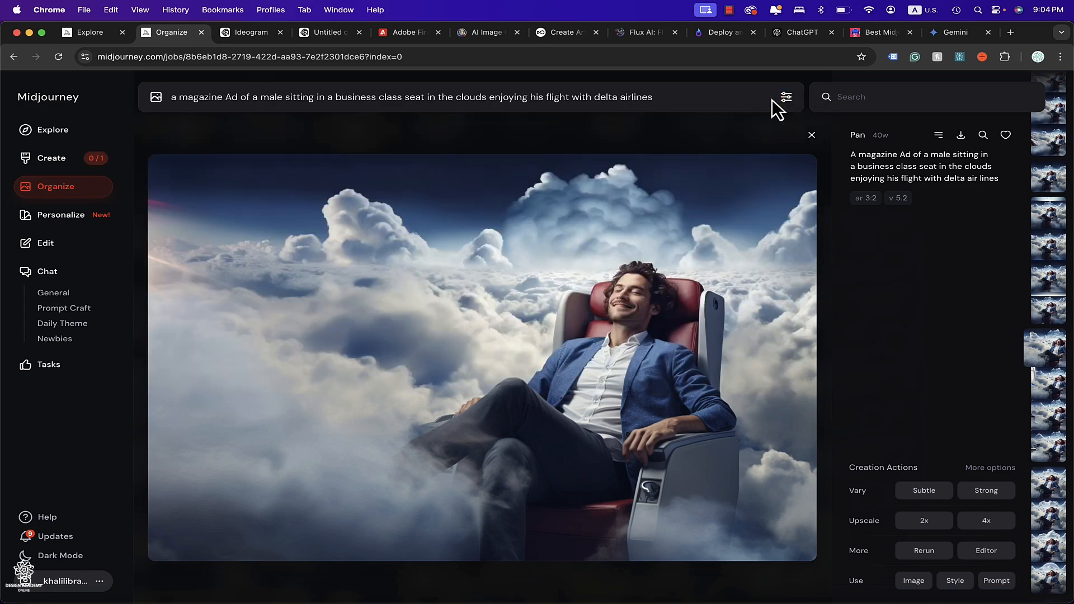
key("Return")
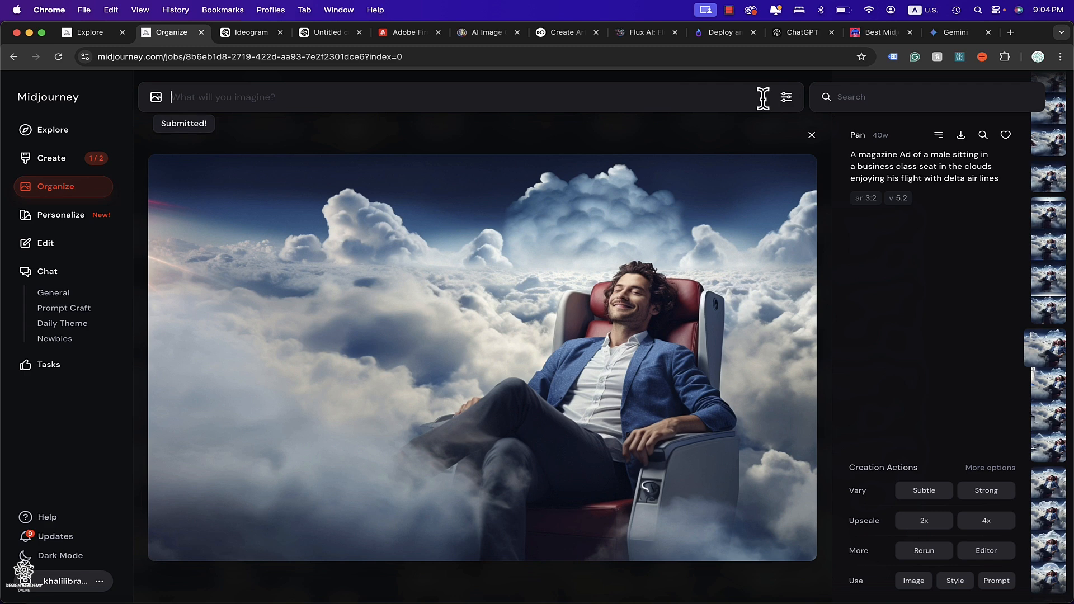
Open the newly generated business-class cloud image from the archive.
left_click(62, 191)
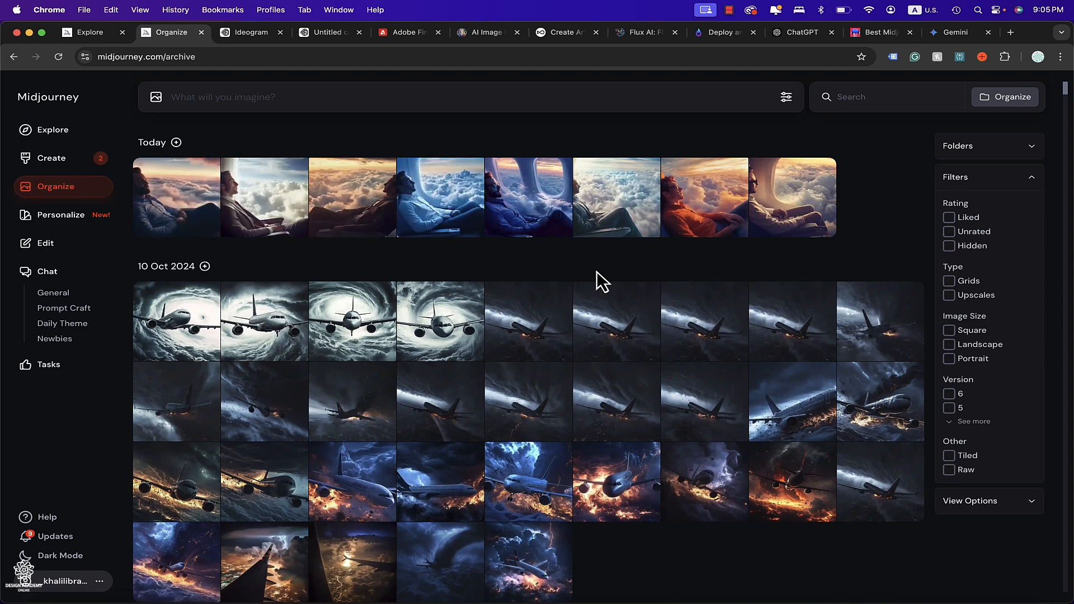
left_click(152, 205)
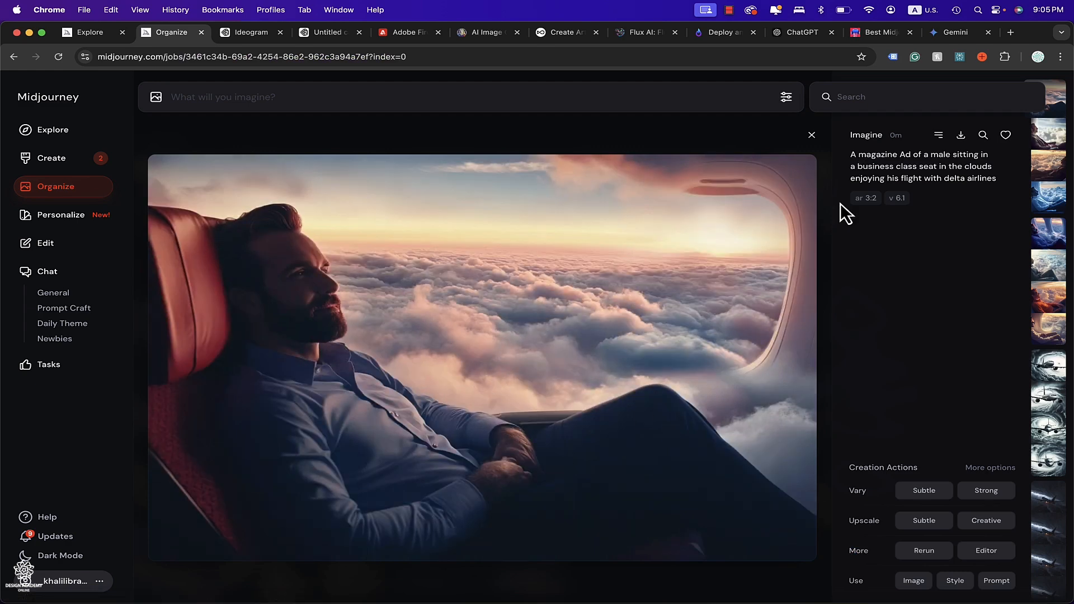
left_click(864, 206)
Create both Subtle and Strong variations of the image.
mouse_move(854, 491)
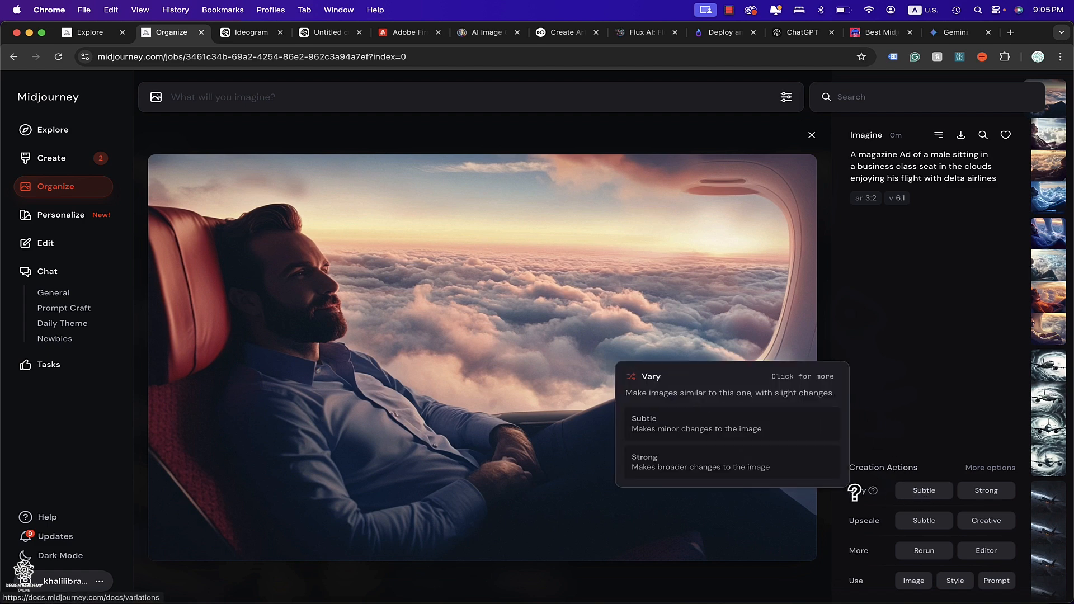
left_click(922, 491)
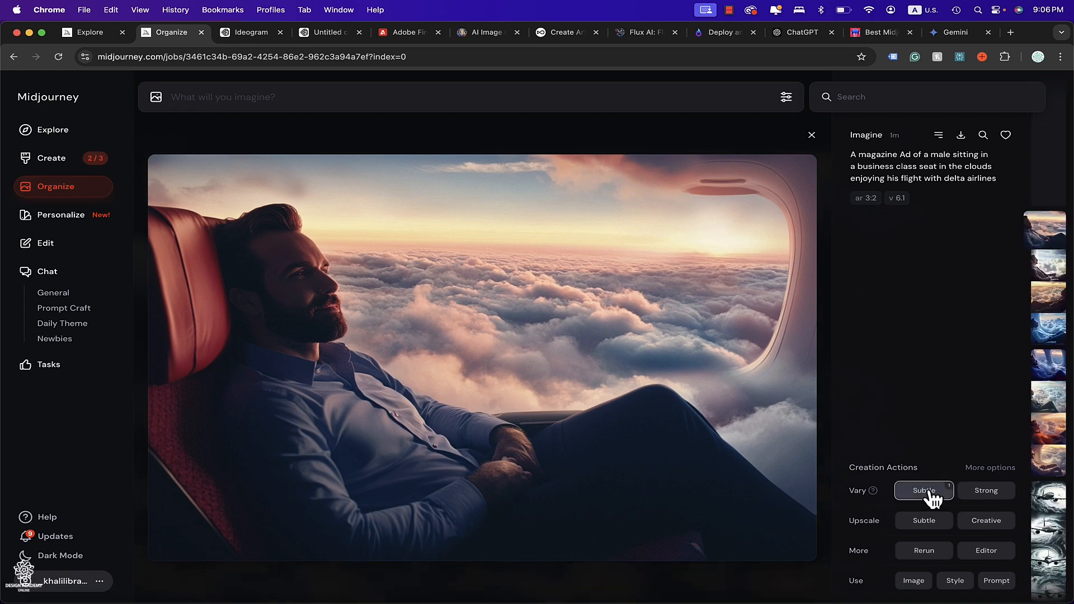
left_click(985, 493)
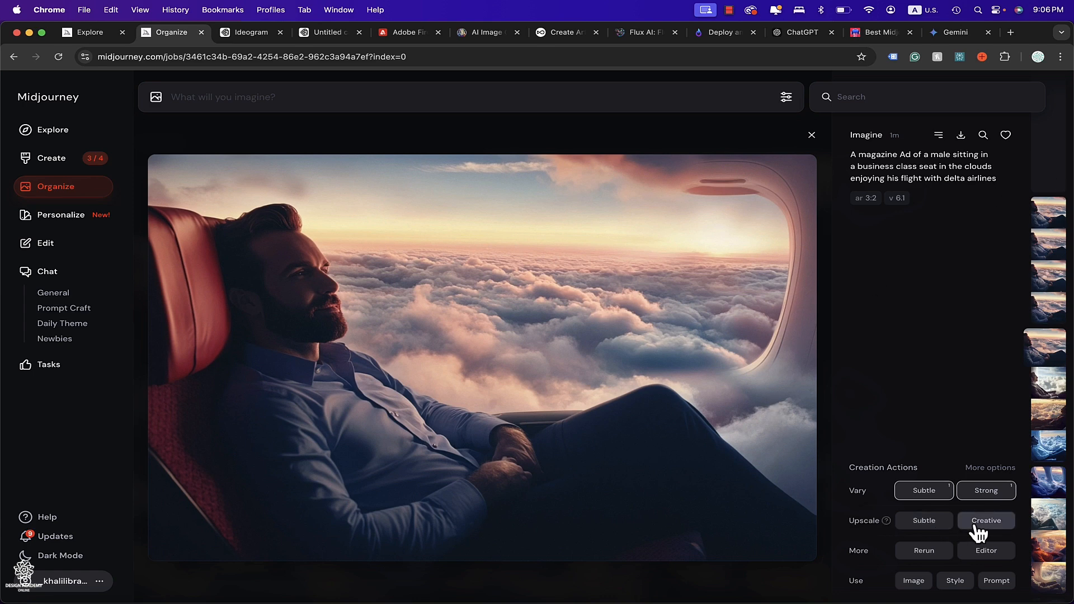
Preview the image full size, then upscale it with both Subtle and Creative upscalers.
left_click(548, 369)
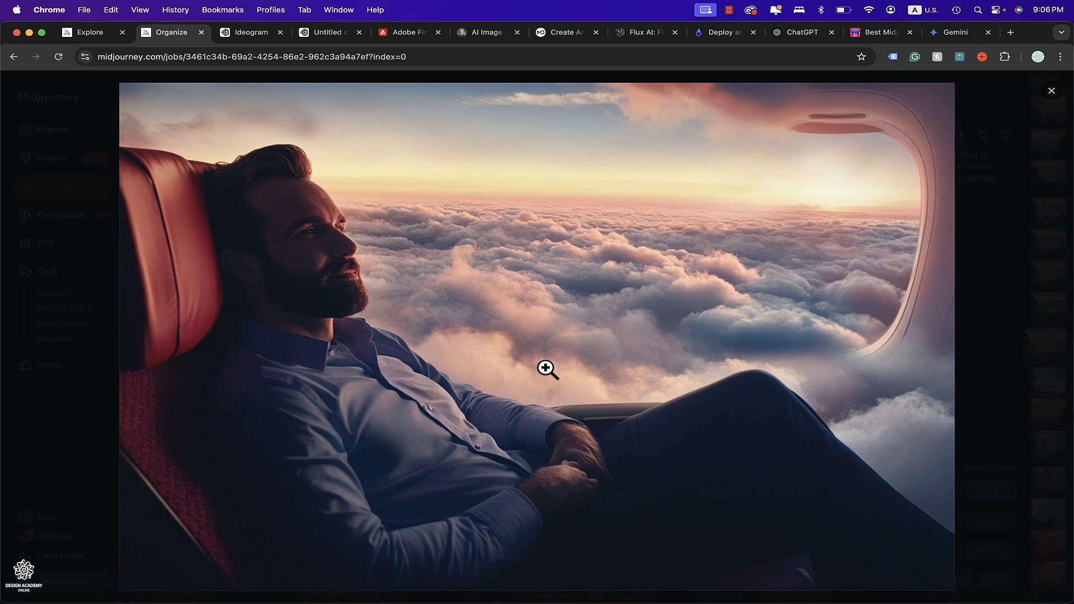
left_click(1051, 92)
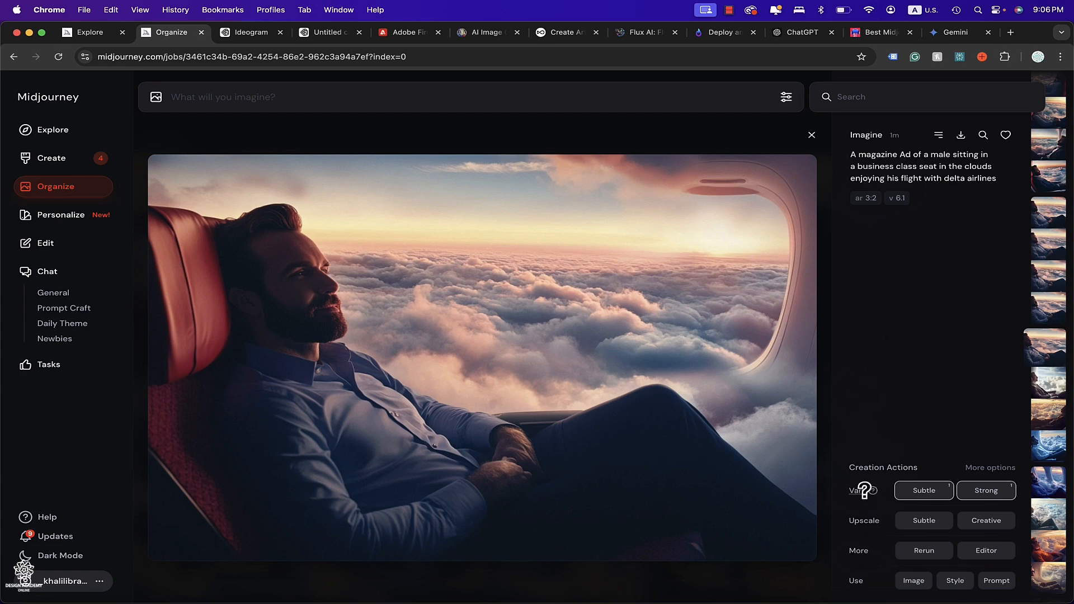
left_click(921, 529)
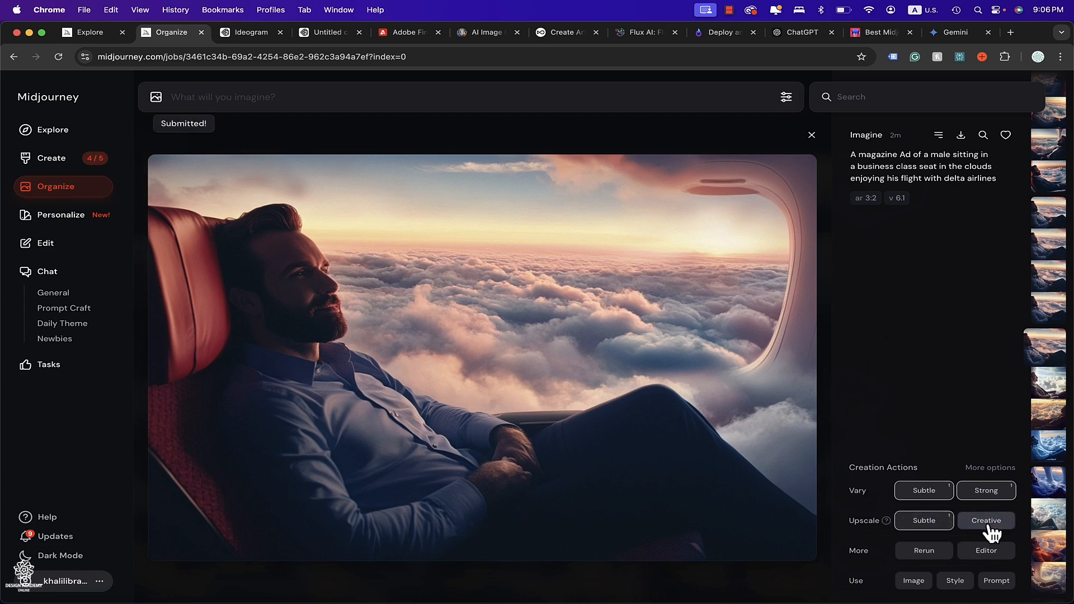
left_click(985, 529)
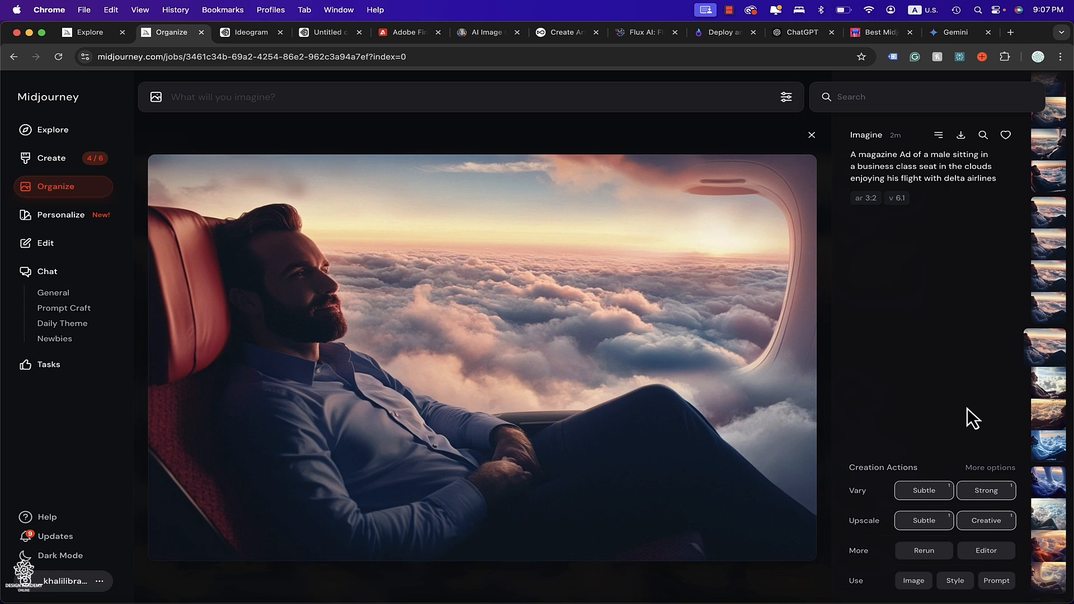
Open the image in the Editor, erase the airplane window area, and submit the edit.
left_click(994, 554)
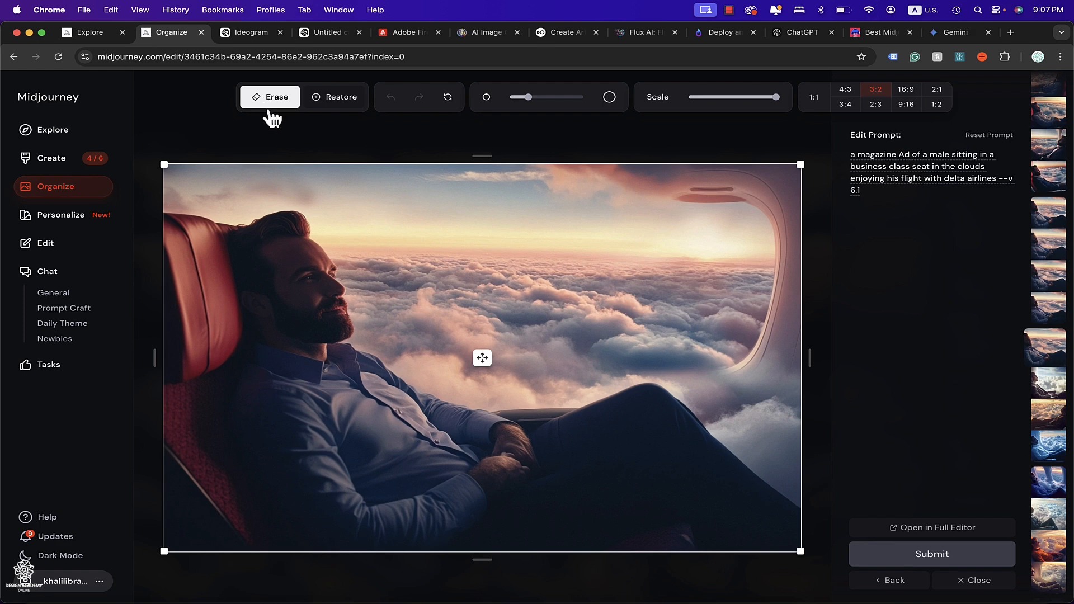
left_click(590, 171)
mouse_move(589, 171)
left_mouse_down()
mouse_move(793, 193)
mouse_move(795, 183)
mouse_move(778, 174)
mouse_move(771, 216)
mouse_move(793, 252)
mouse_move(786, 280)
mouse_move(762, 350)
mouse_move(744, 359)
mouse_move(794, 369)
mouse_move(798, 294)
mouse_move(787, 383)
mouse_move(772, 280)
left_mouse_up()
left_click(915, 558)
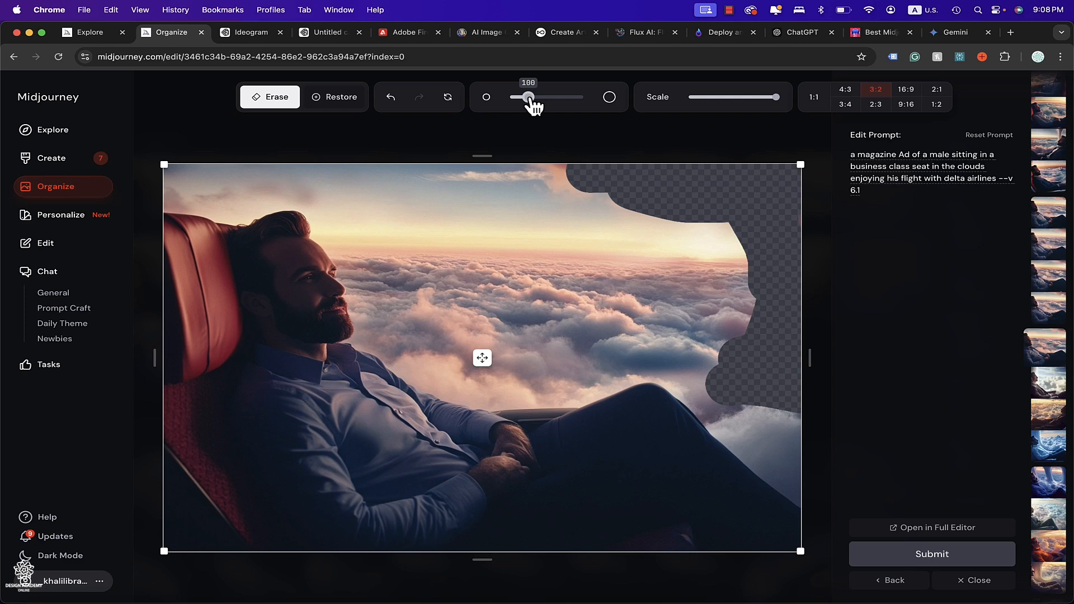
Scale the image down inside the 3:2 frame and submit it for outpainting.
mouse_move(528, 97)
left_mouse_down()
mouse_move(561, 97)
mouse_move(528, 96)
left_mouse_up()
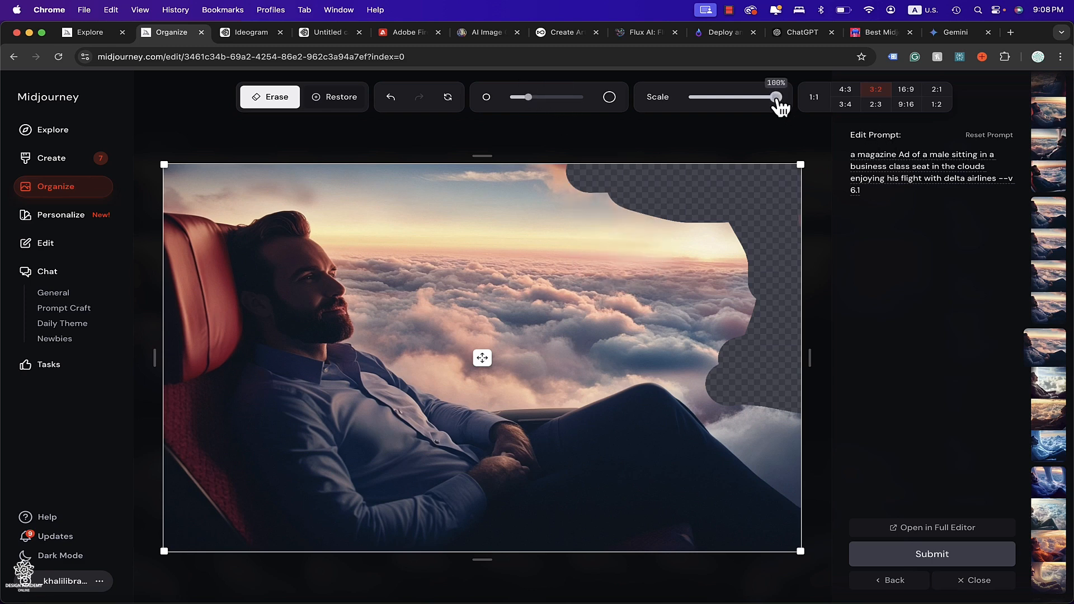
mouse_move(776, 98)
left_mouse_down()
mouse_move(727, 103)
mouse_move(768, 100)
mouse_move(752, 102)
left_mouse_up()
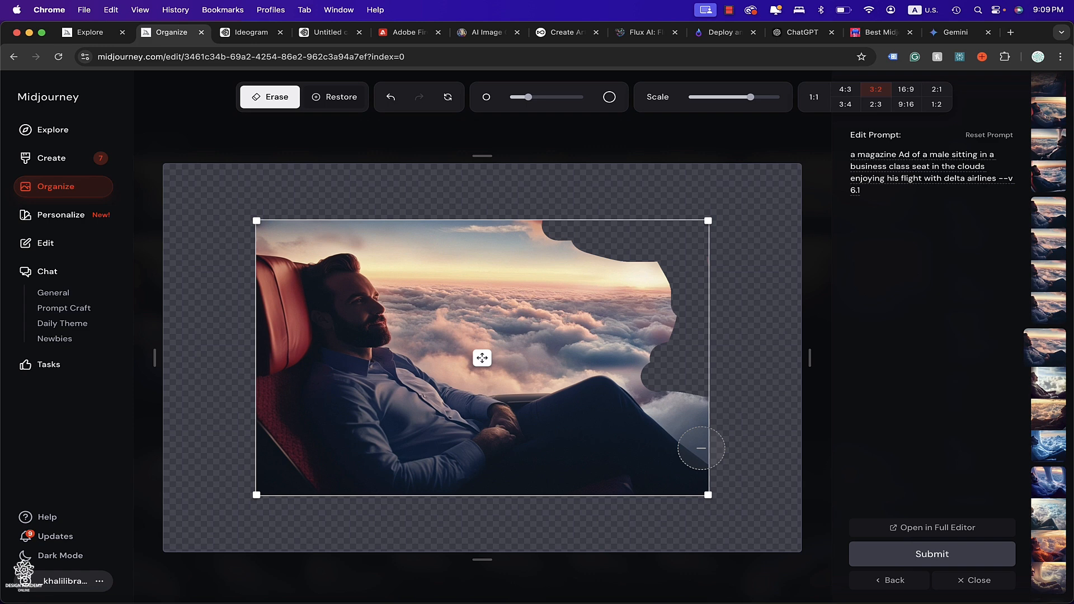
left_click(955, 565)
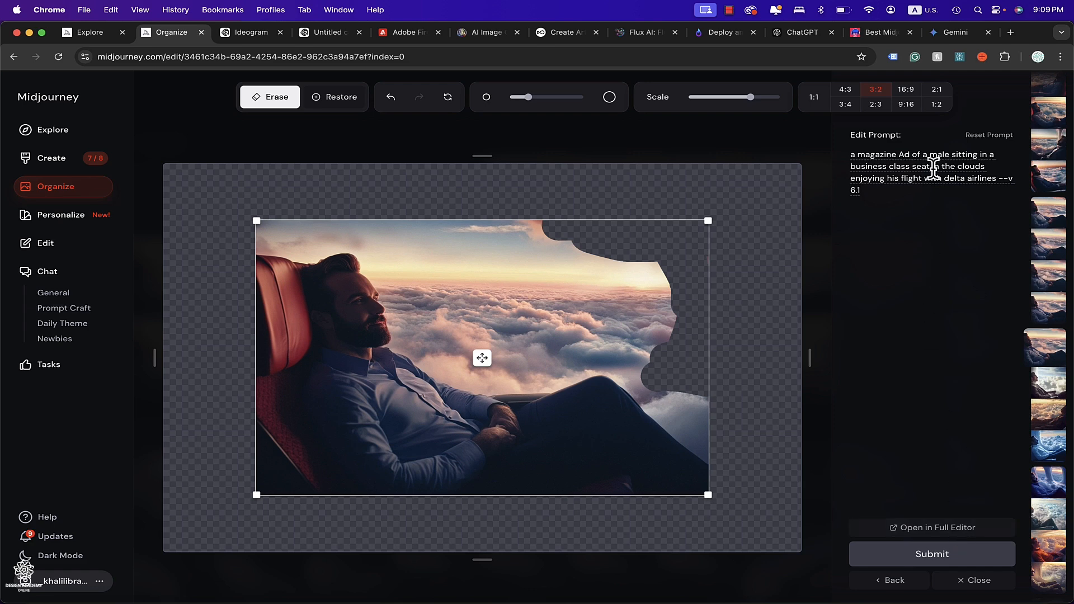
Try to open the image in the Full Editor, then go back to the Create page.
left_click(917, 527)
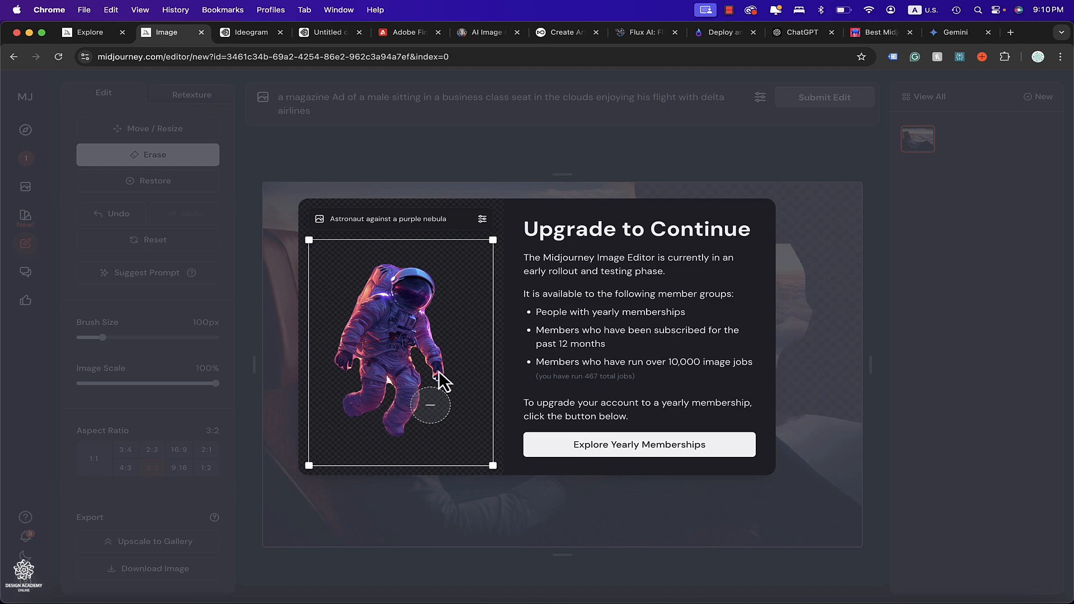
left_click(13, 57)
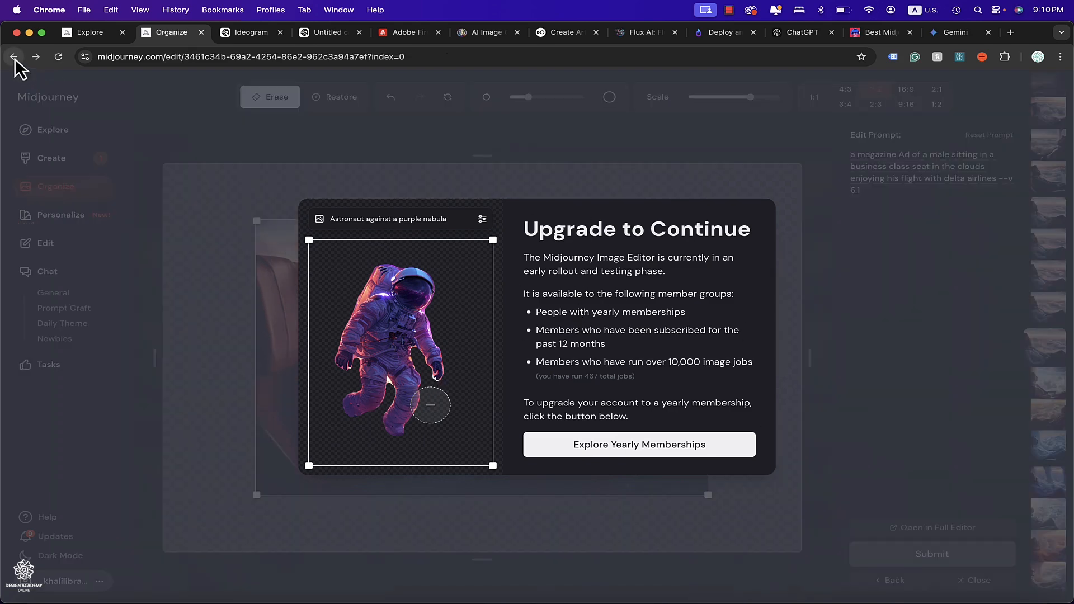
left_click(190, 179)
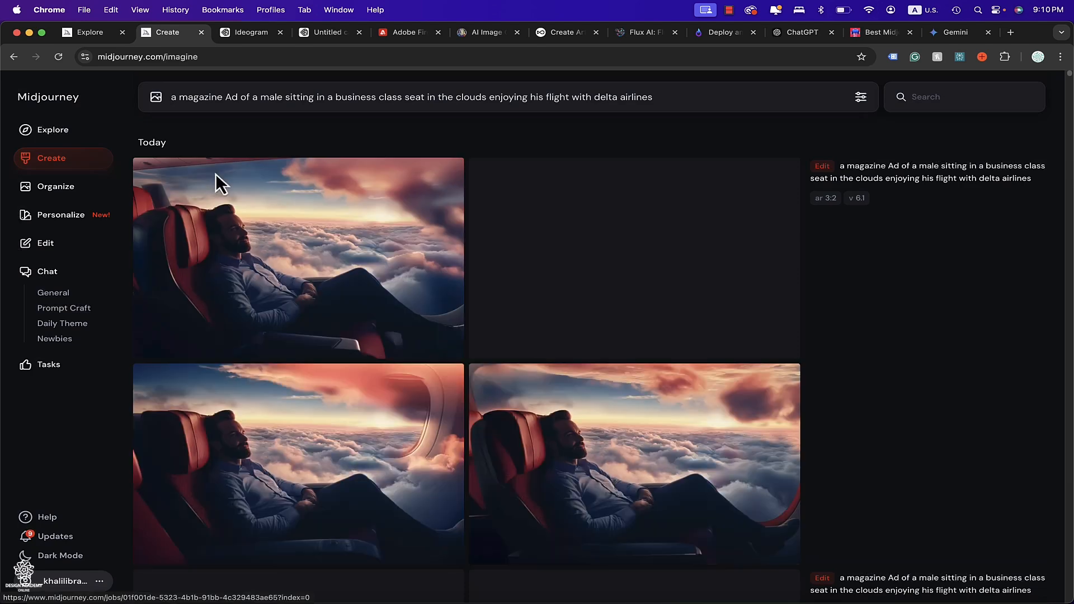
Browse the generated images and preview the Subtle upscale at full size.
scroll(912, 364, "down", 10)
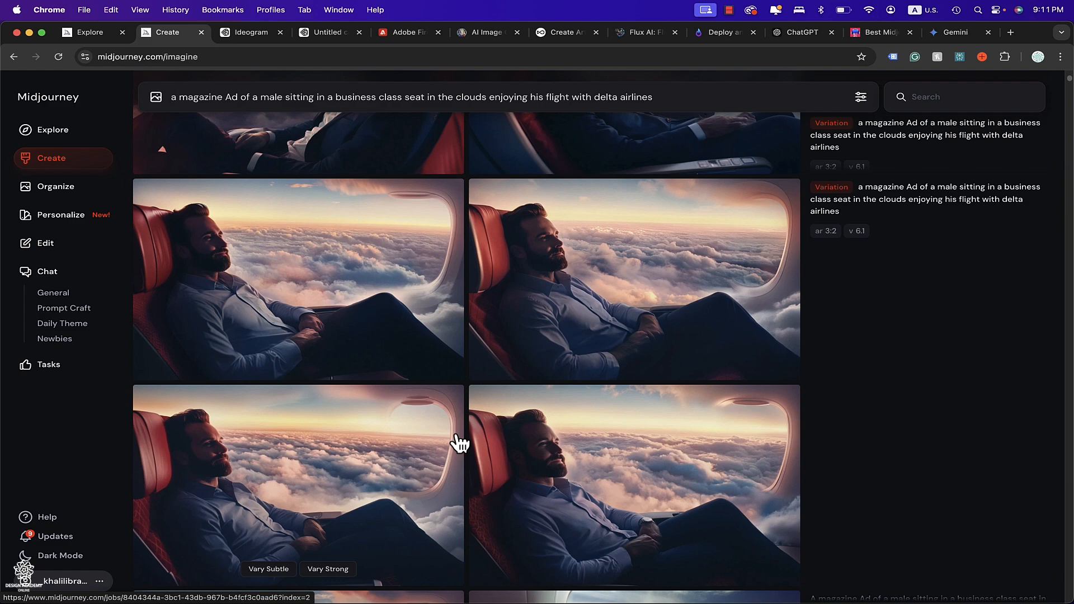
scroll(459, 444, "up", 5)
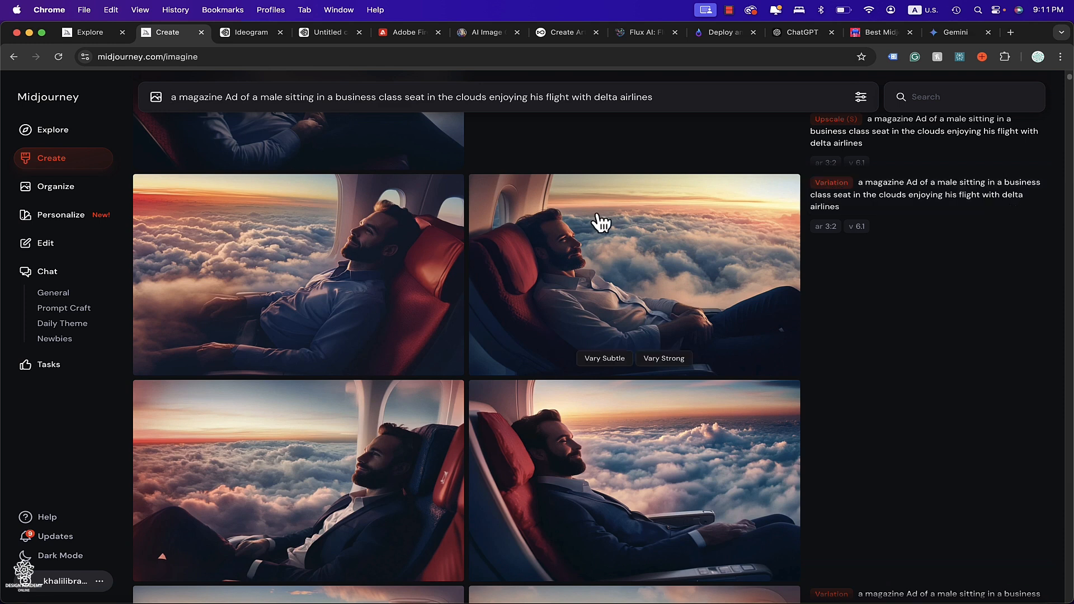
scroll(393, 322, "down", 1)
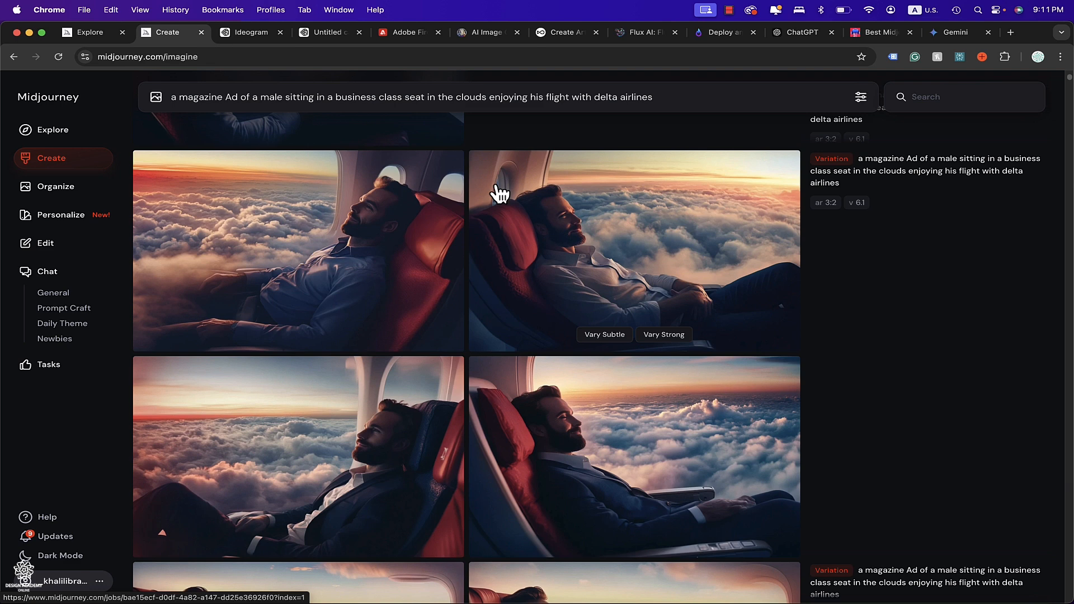
scroll(545, 208, "up", 2)
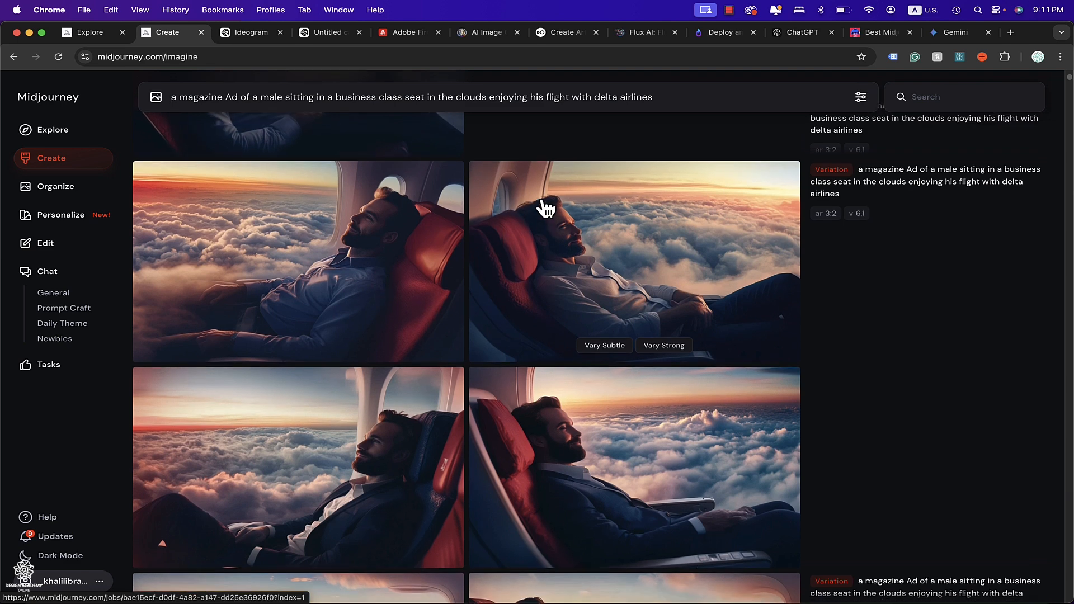
scroll(543, 208, "up", 5)
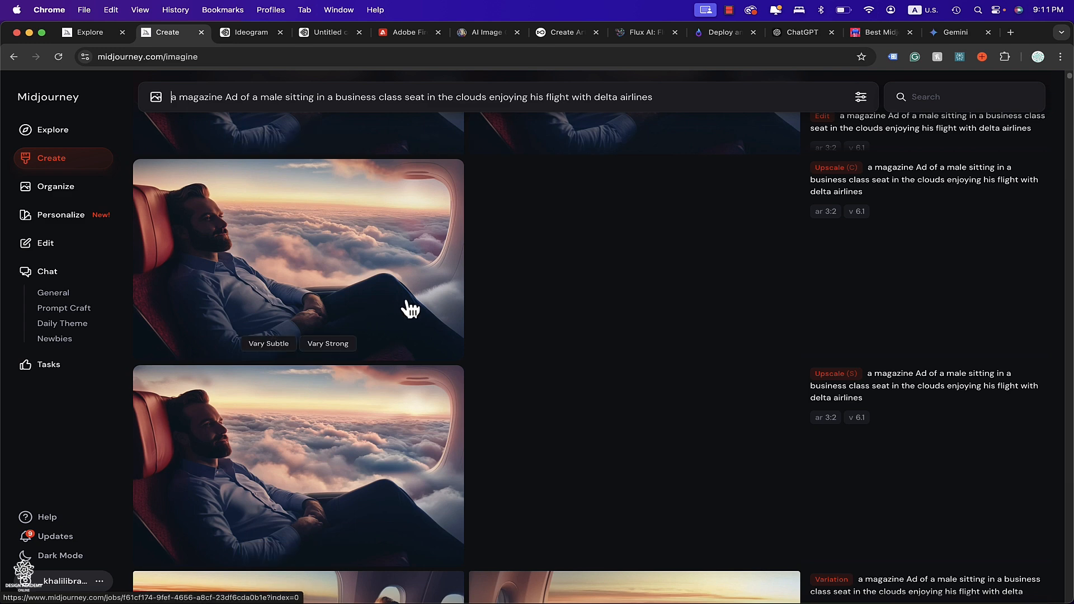
left_click(364, 470)
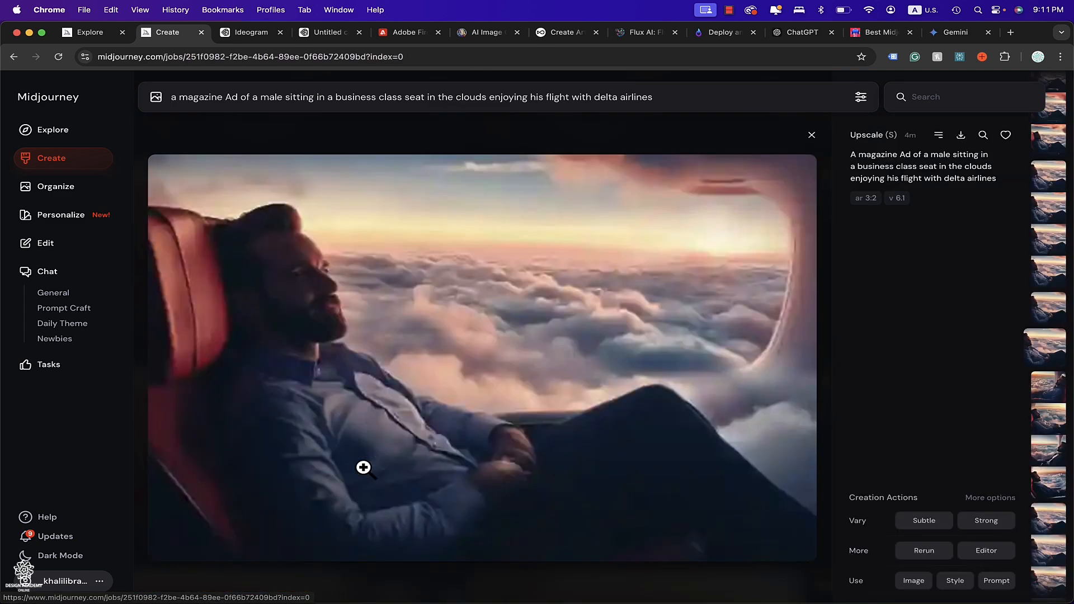
left_click(499, 336)
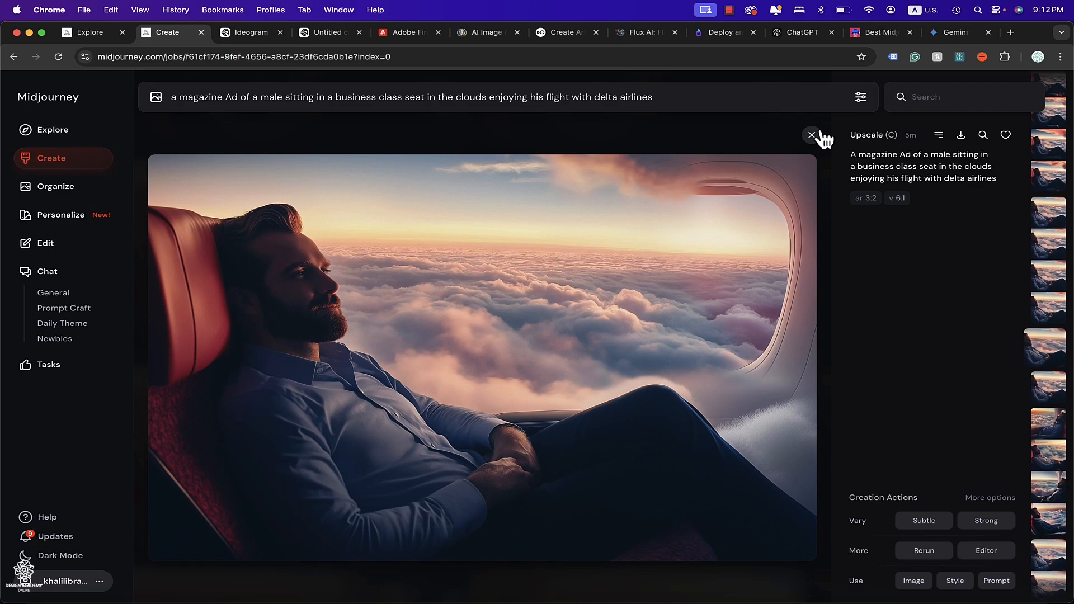
left_click(812, 135)
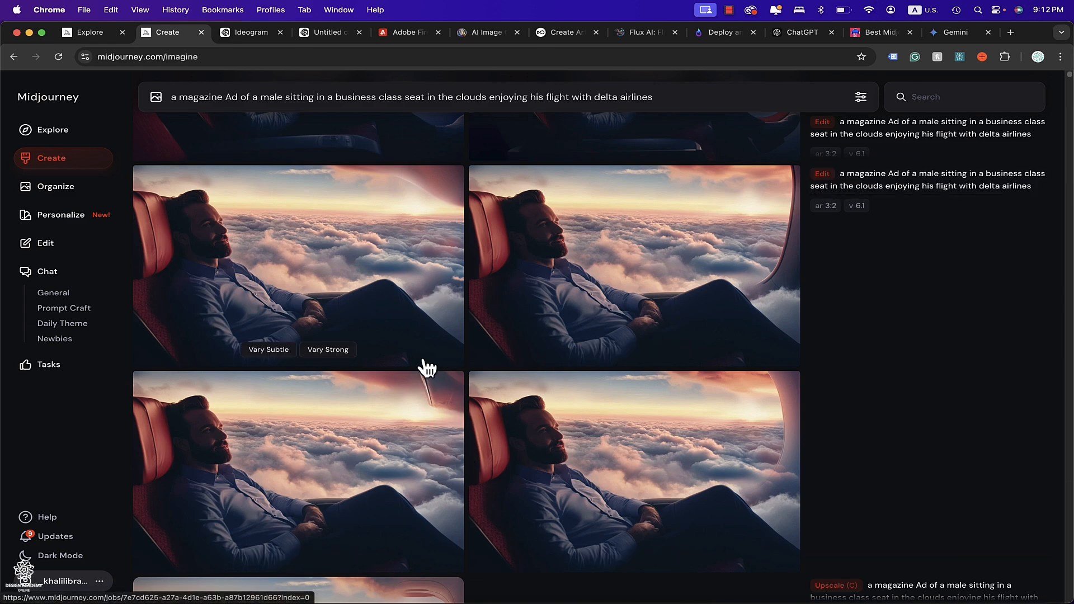
Open the outpainted edit result to inspect it, then scroll through the other creations.
left_click(449, 278)
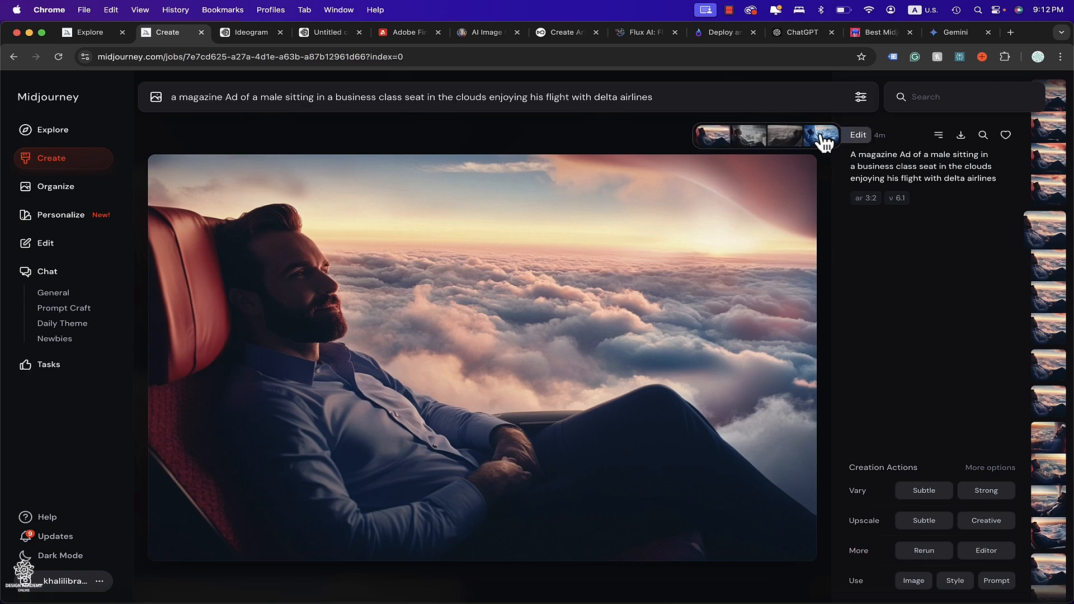
left_click(811, 135)
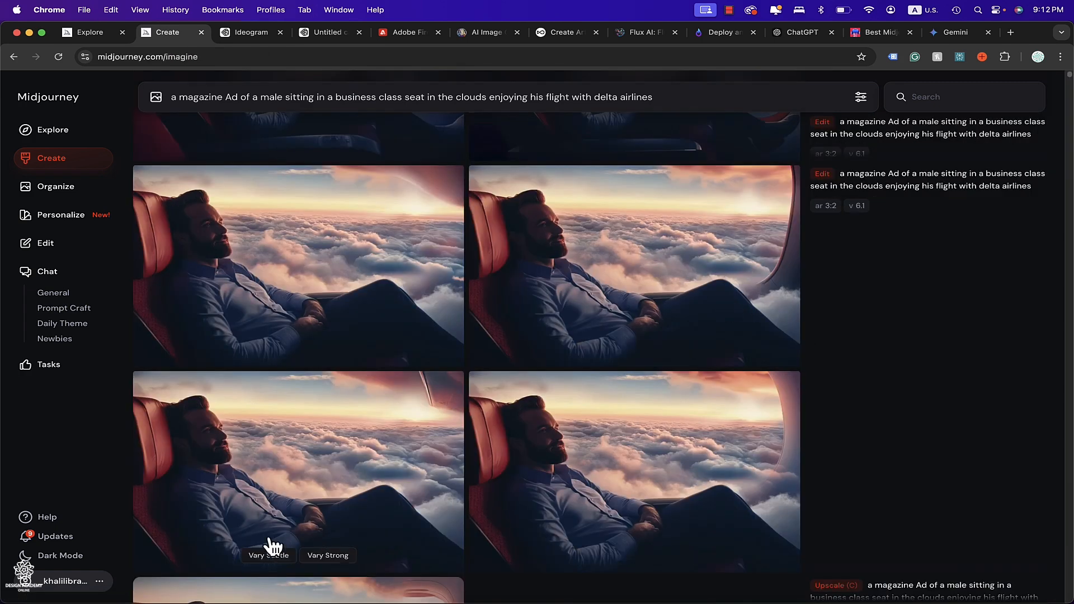
left_click(403, 238)
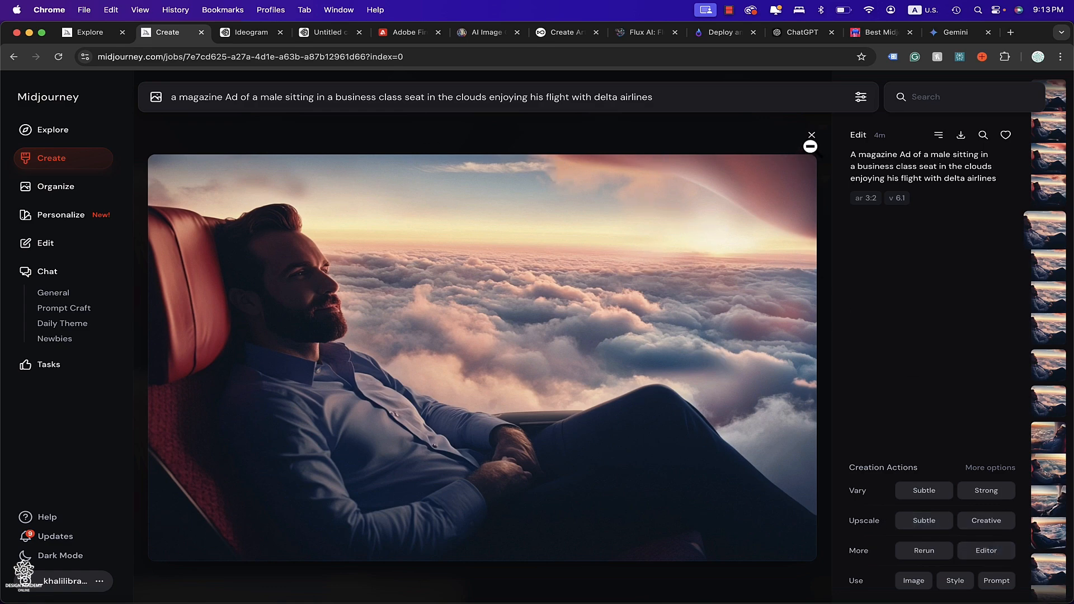
left_click(811, 138)
scroll(773, 215, "up", 3)
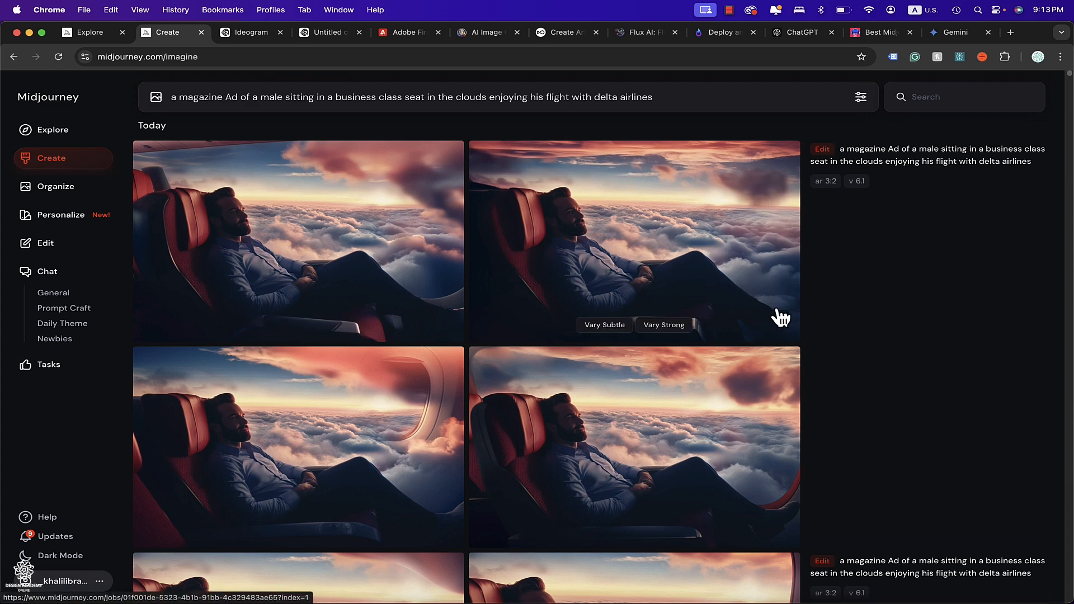
scroll(776, 311, "down", 1)
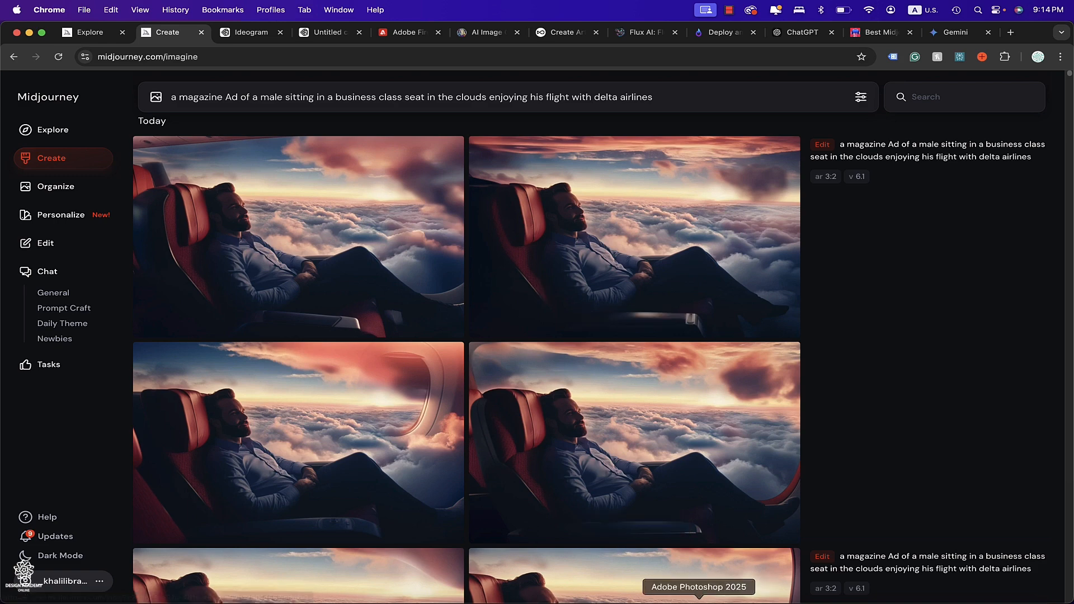
Switch to Photoshop to review the prompt formula document and the finished Delta business class ad.
left_click(733, 597)
left_click(603, 62)
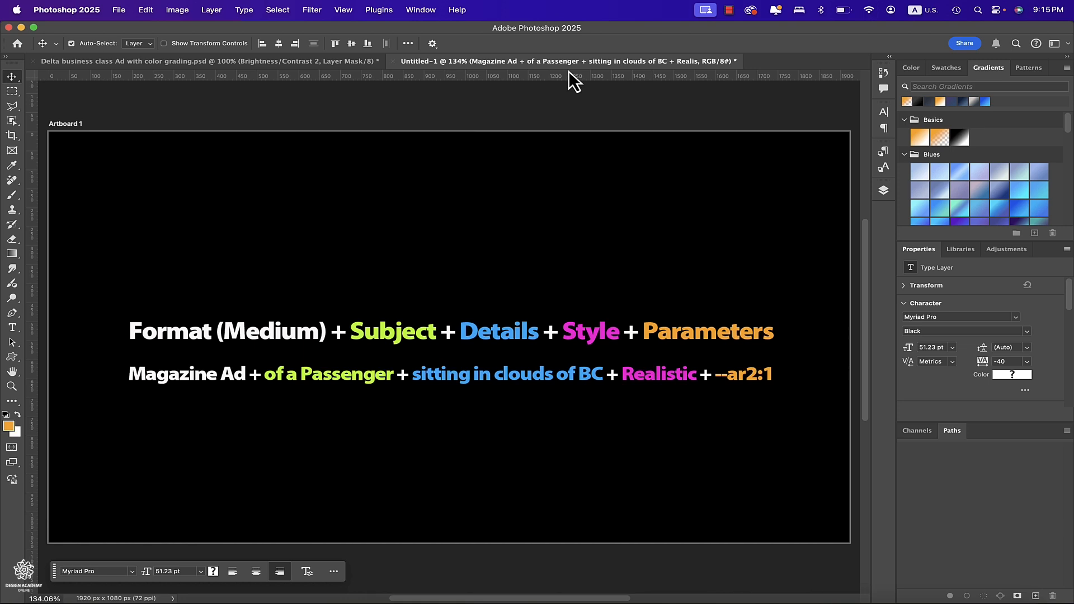
left_click(324, 58)
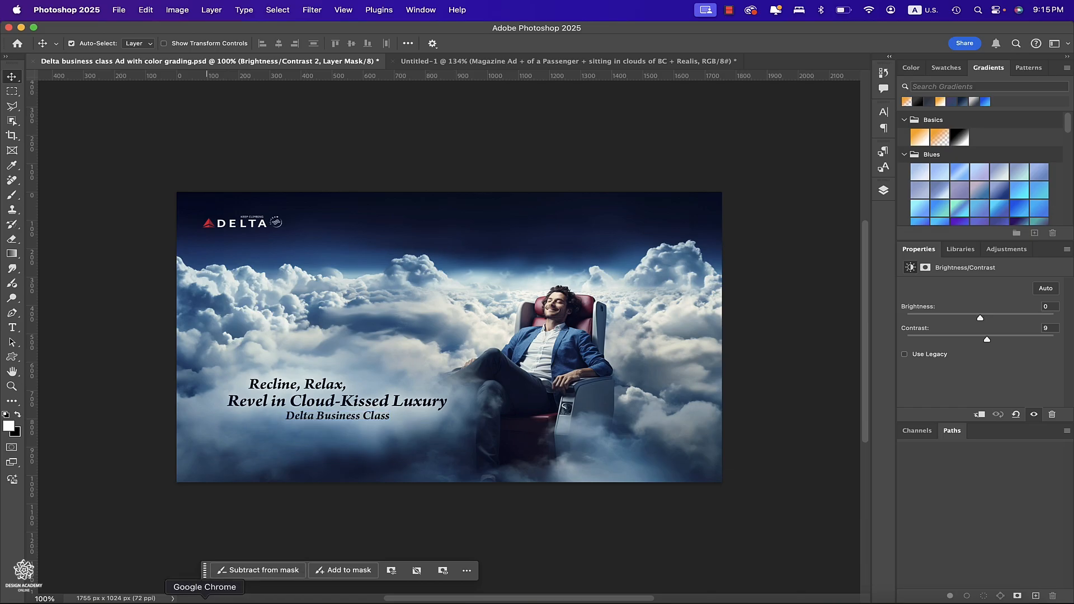
Ask Gemini to give 10 advertising messages for a Delta Airlines business class magazine ad.
left_click(204, 601)
left_click(952, 32)
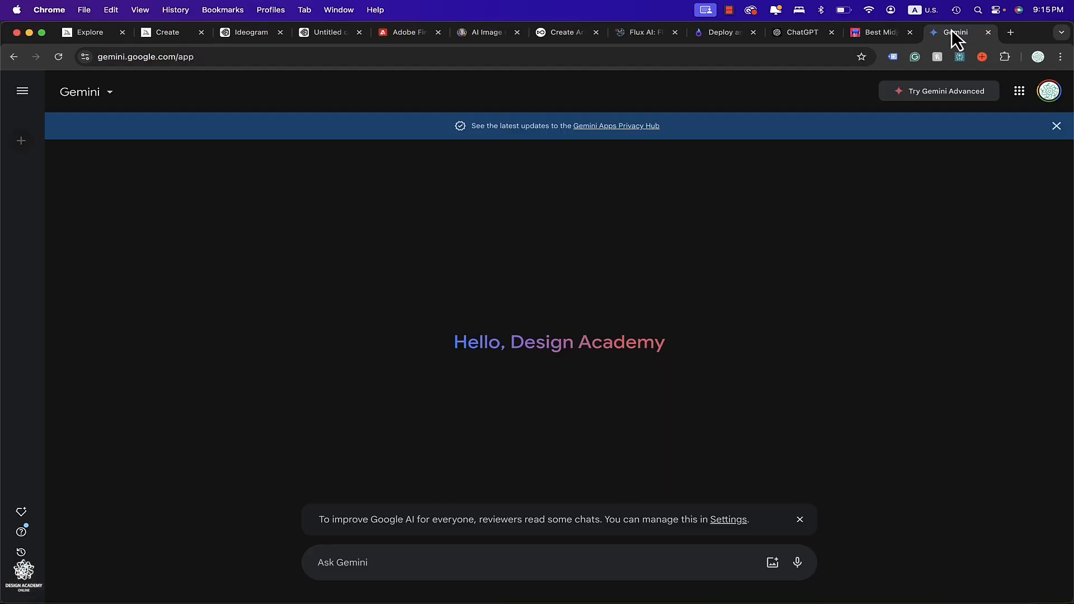
left_click(526, 571)
type("give me 10 advertising messages for delta airlines business class magazine ad")
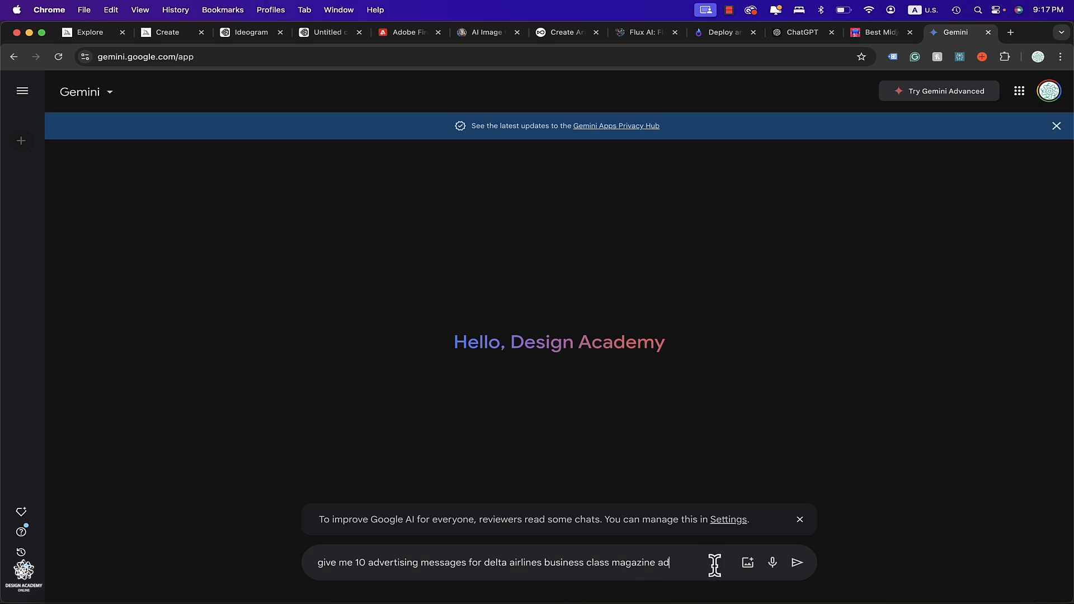
left_click(797, 562)
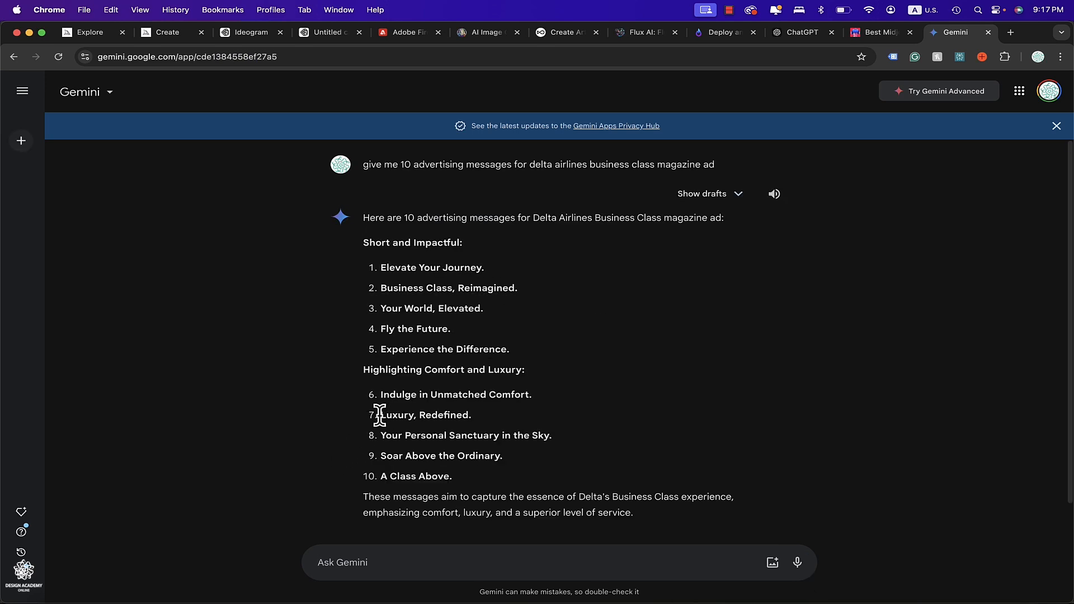
Highlight several of the suggested headlines in Gemini's answer to compare them.
left_click_drag(380, 414, 482, 415)
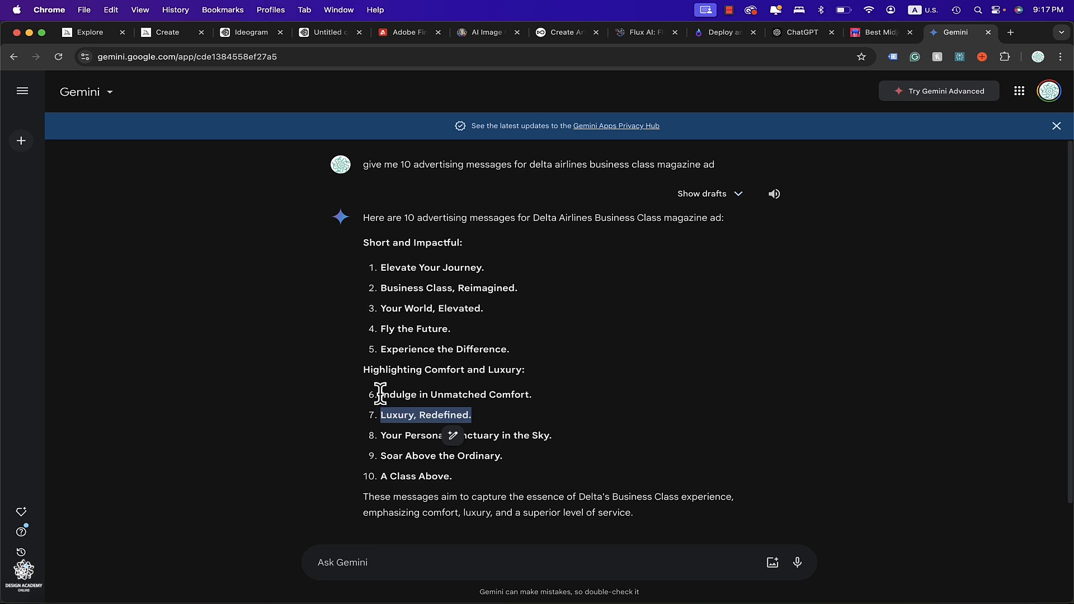
left_click_drag(380, 394, 546, 391)
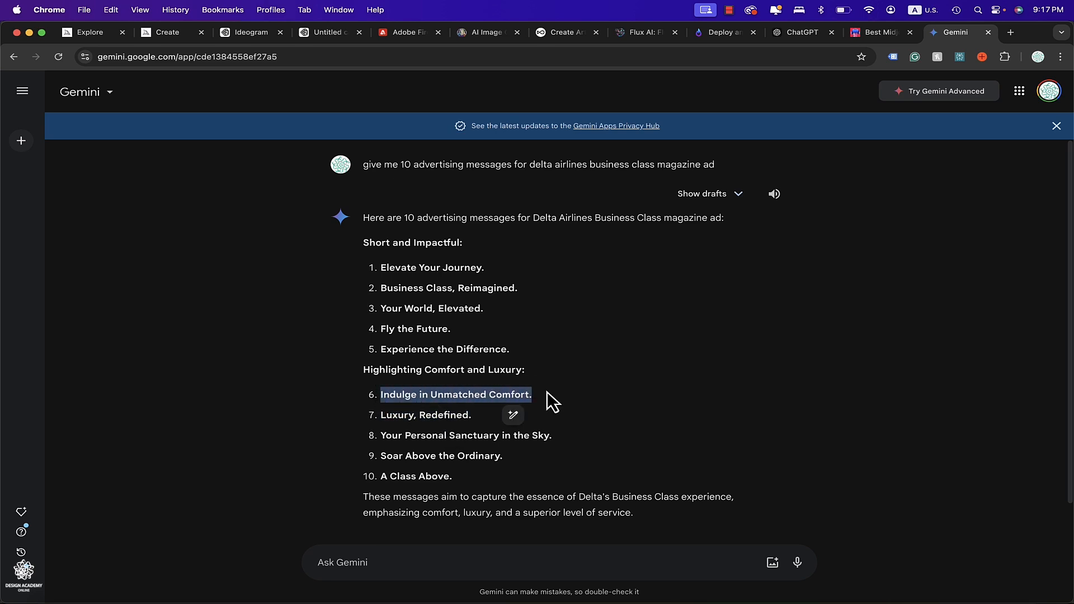
left_click(384, 454)
left_click_drag(382, 455, 506, 457)
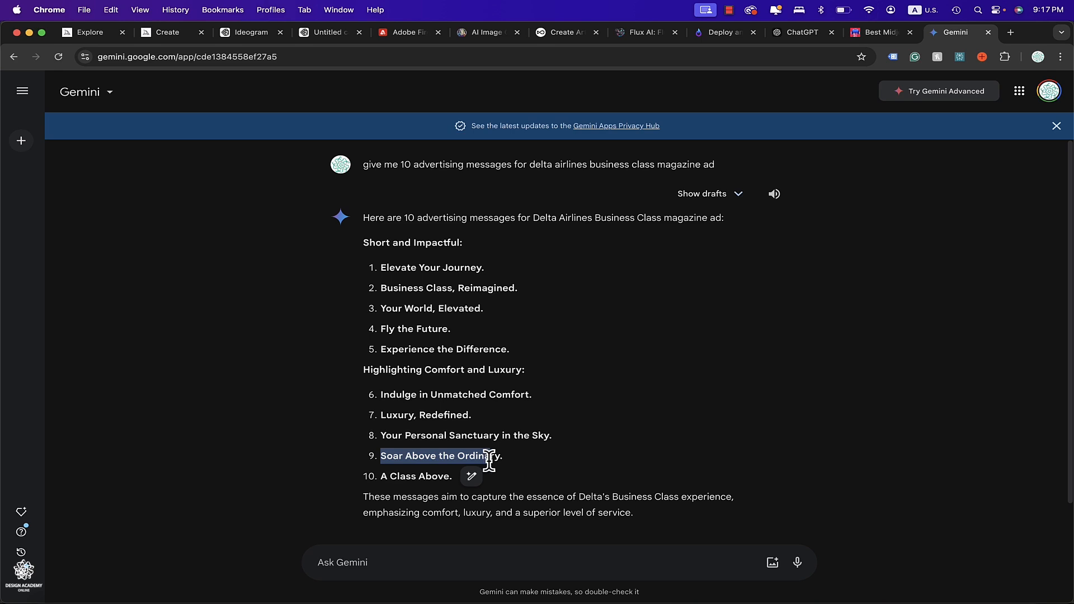
left_click(517, 458)
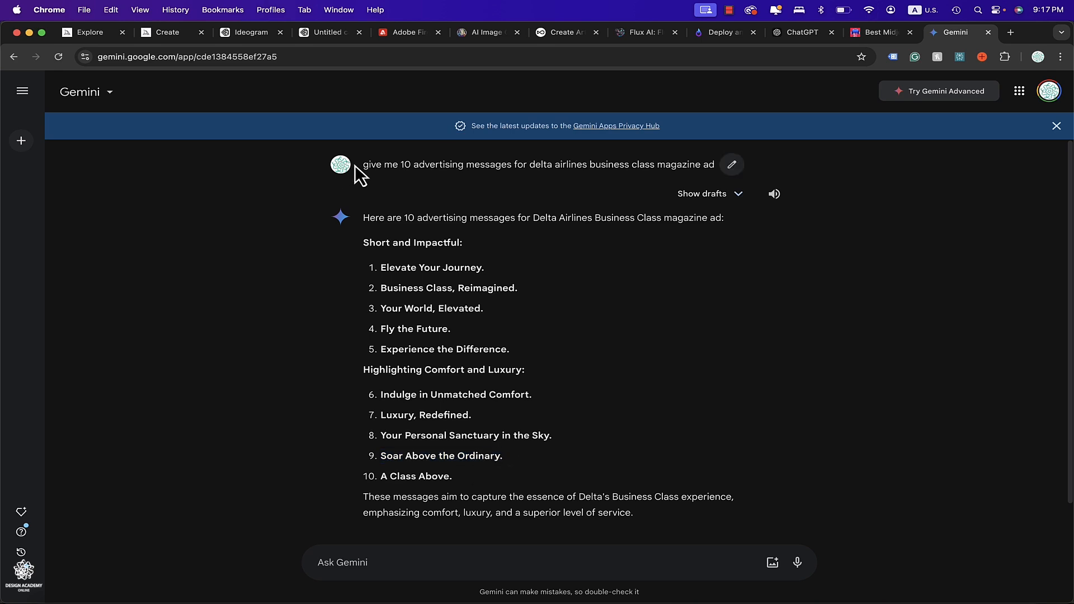
Copy the same request and submit it to ChatGPT.
triple_click(673, 165)
key("super+c")
left_click(797, 33)
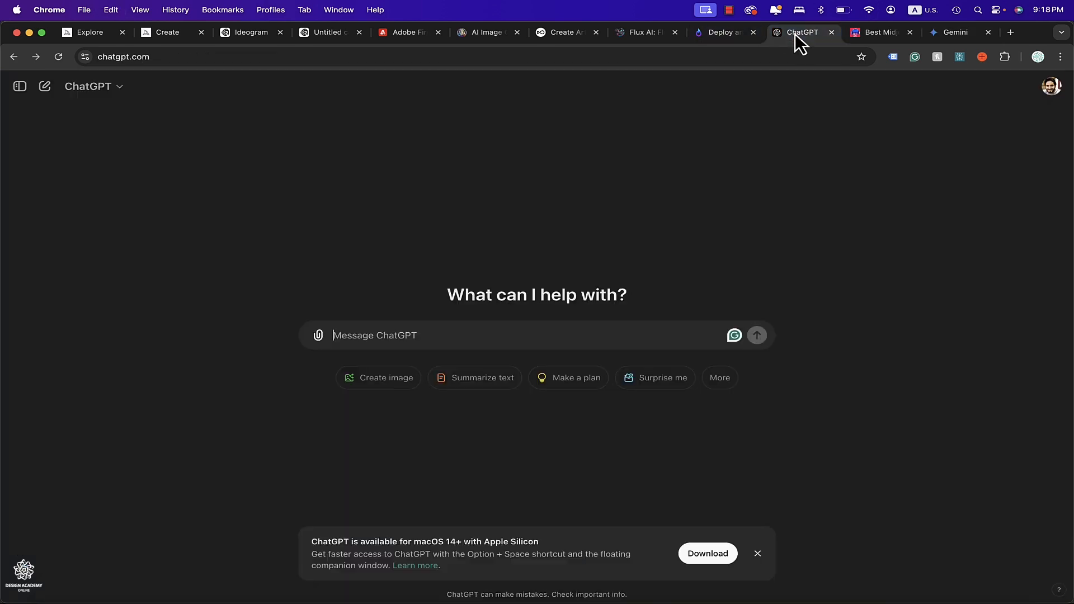
key("super+v")
key("Return")
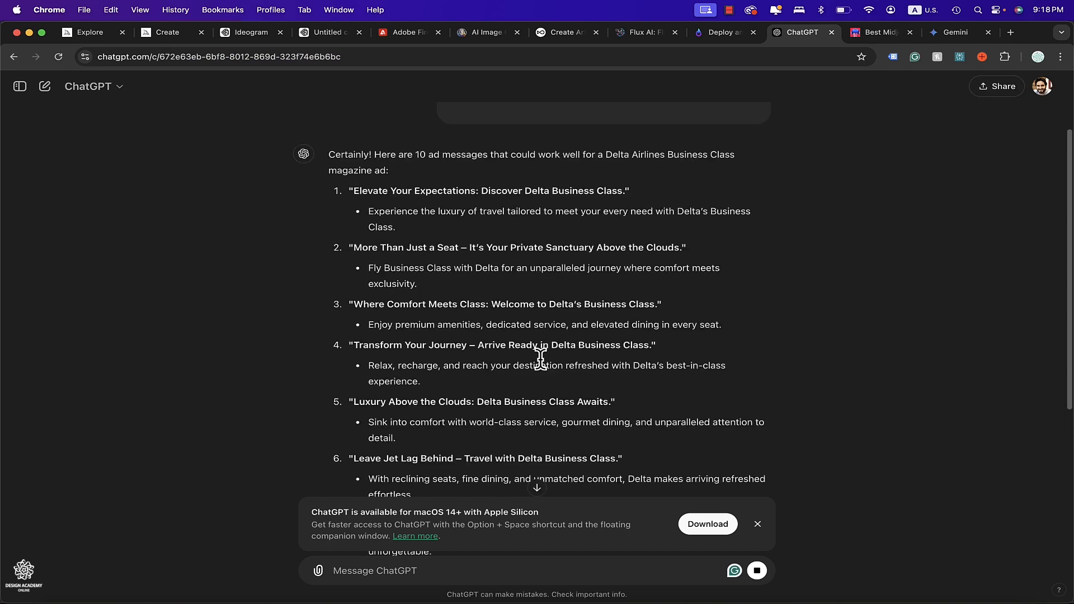
Return to Photoshop, open the Layers panel and select the Generative Expand layer.
left_click(711, 600)
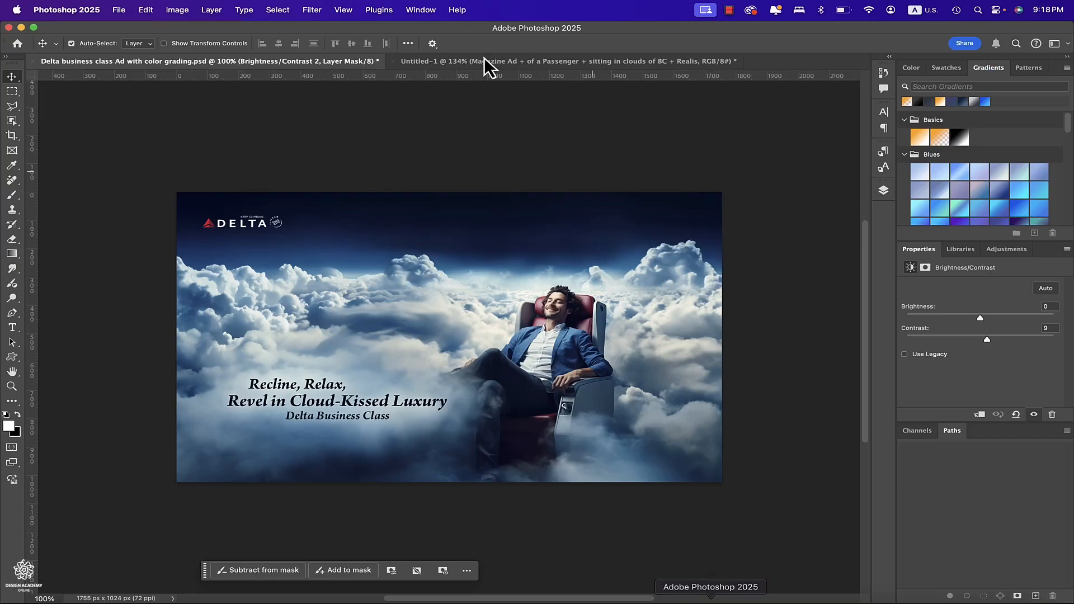
left_click(13, 329)
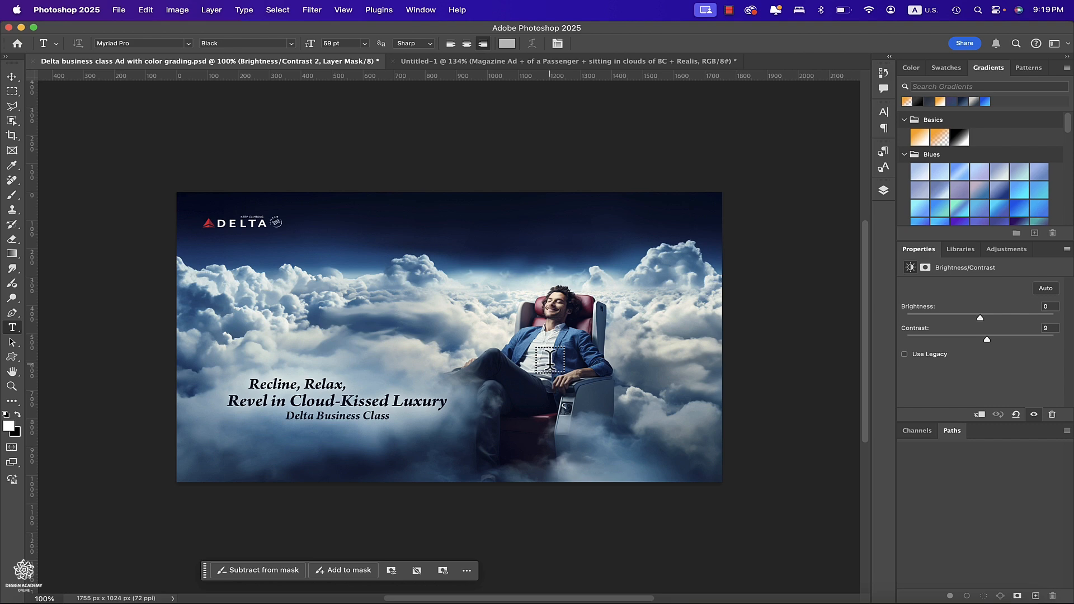
left_click(12, 106)
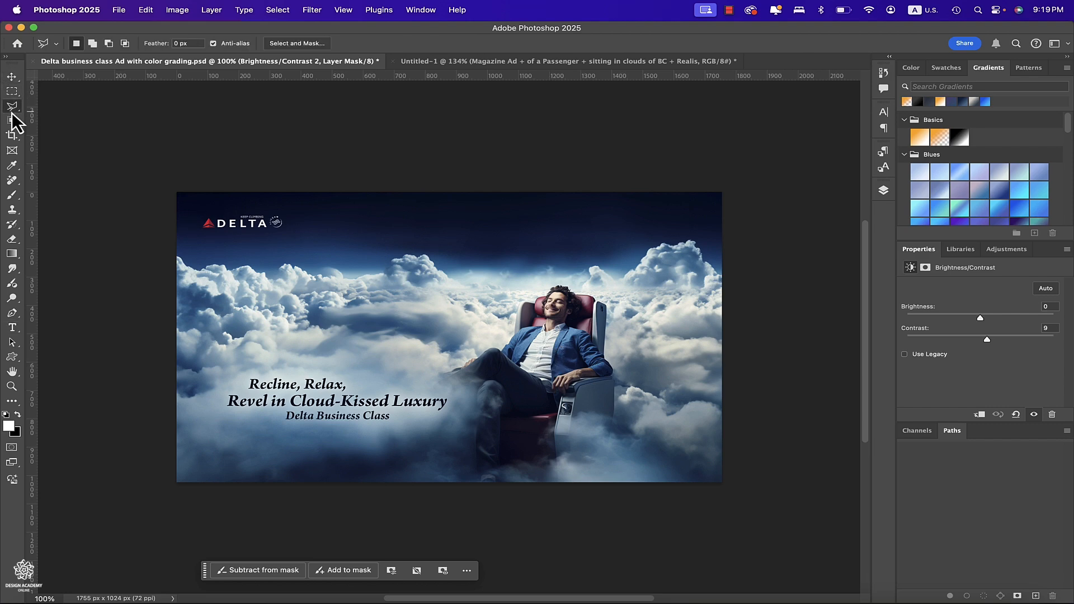
left_click(884, 190)
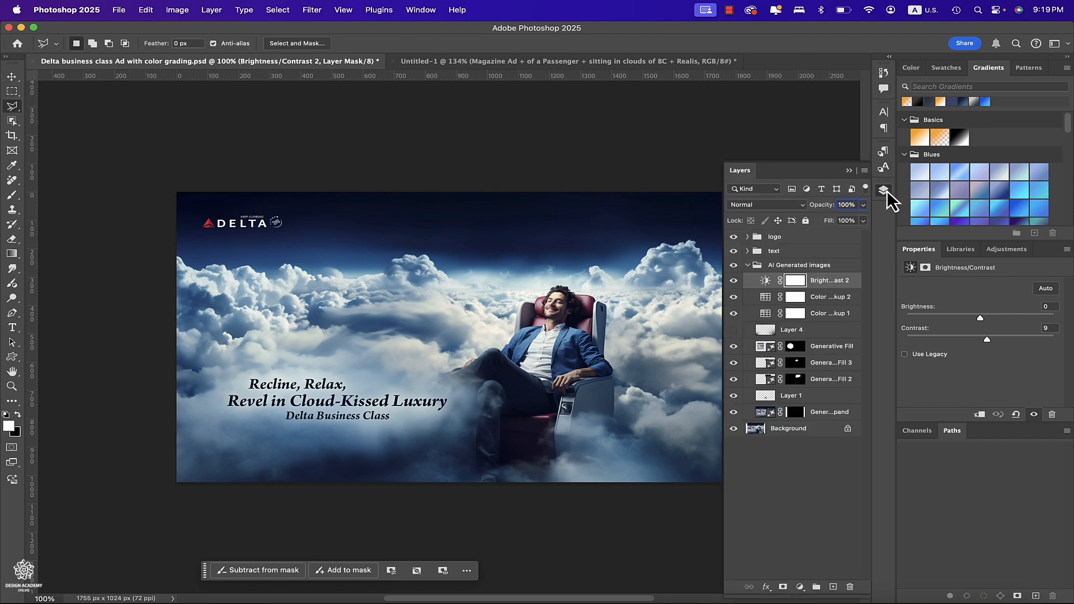
left_click(763, 348)
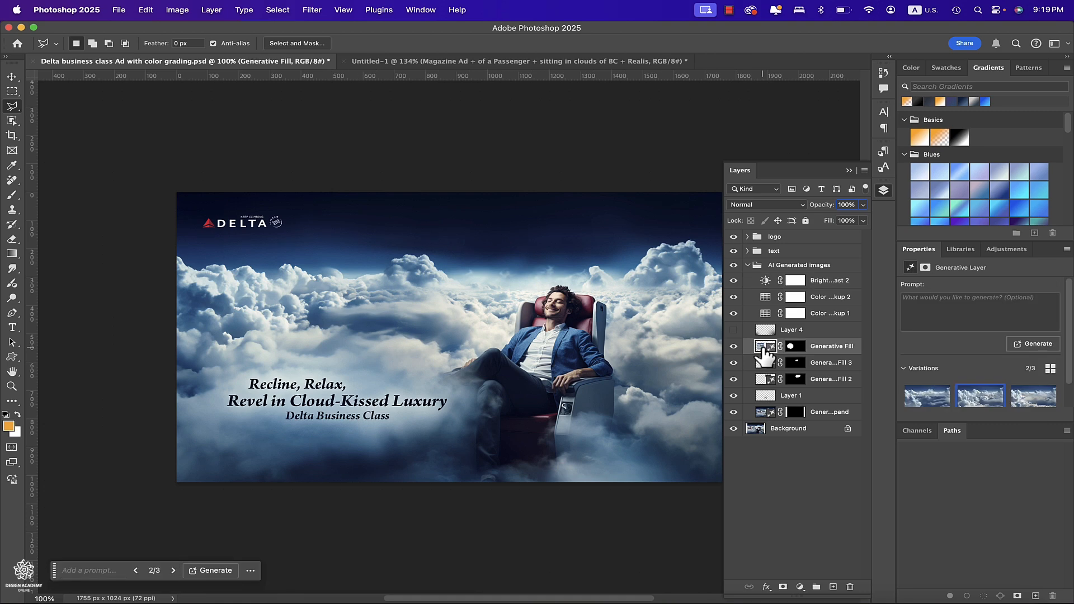
left_click(765, 412)
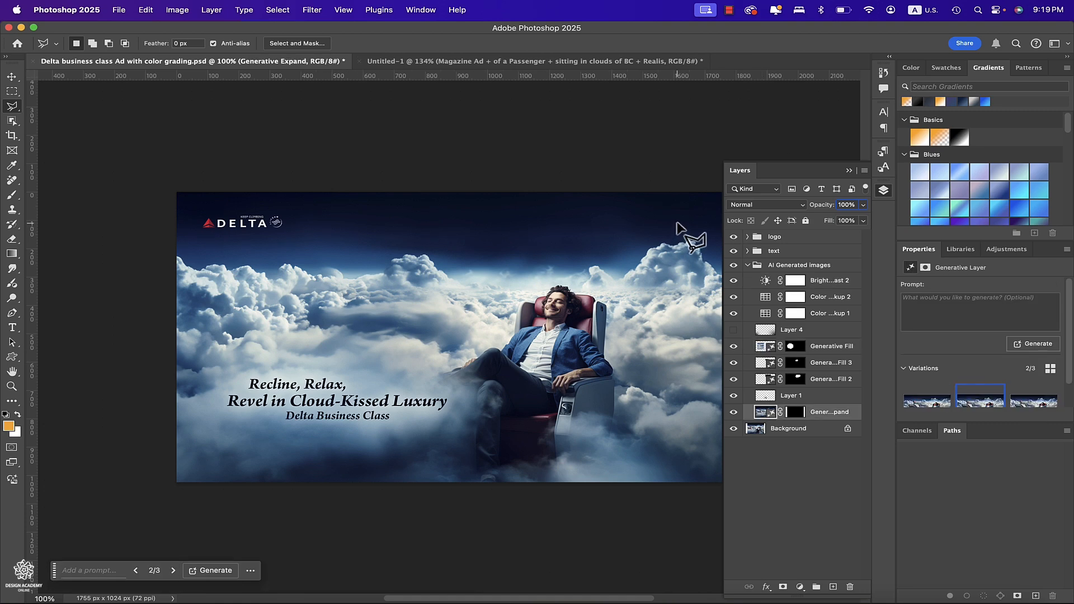
Lasso the dark sky area above the clouds and run Generative Fill on it without a prompt.
left_click(678, 222)
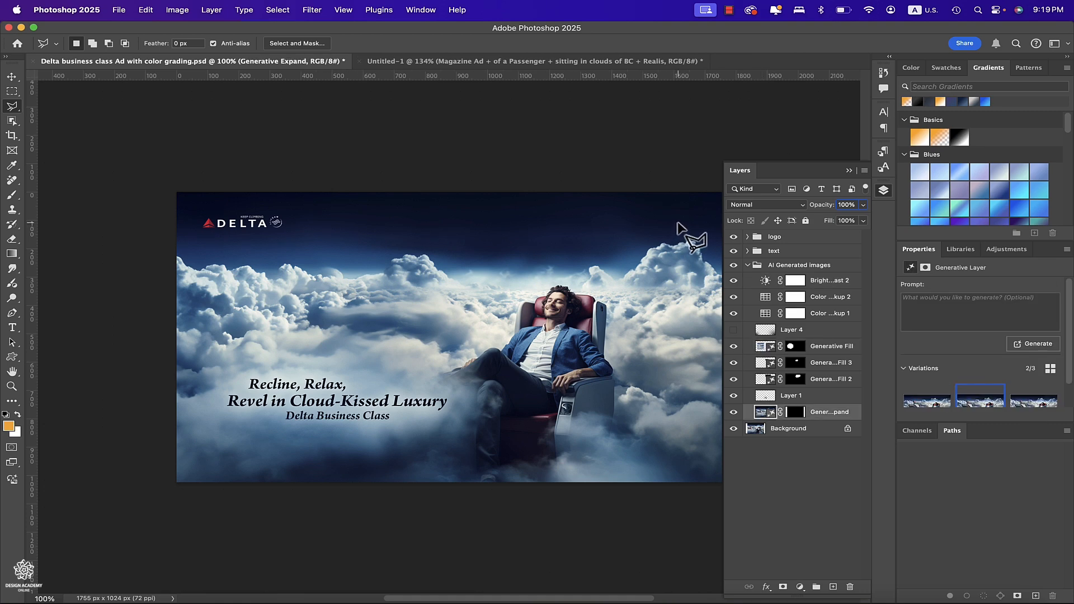
left_click(624, 281)
left_click(460, 295)
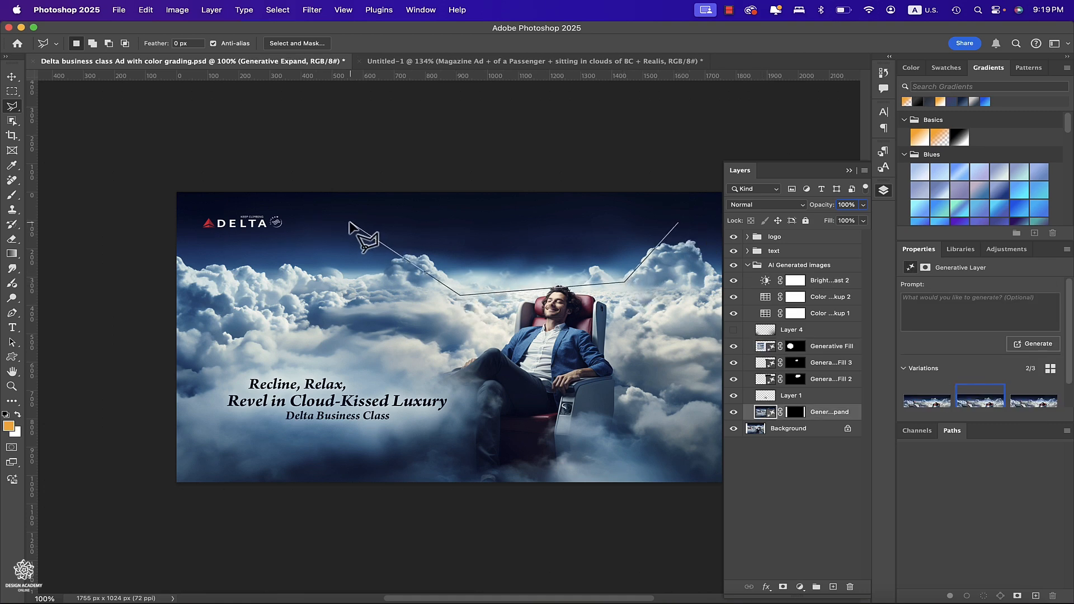
left_click(352, 219)
left_click(379, 187)
left_click(684, 196)
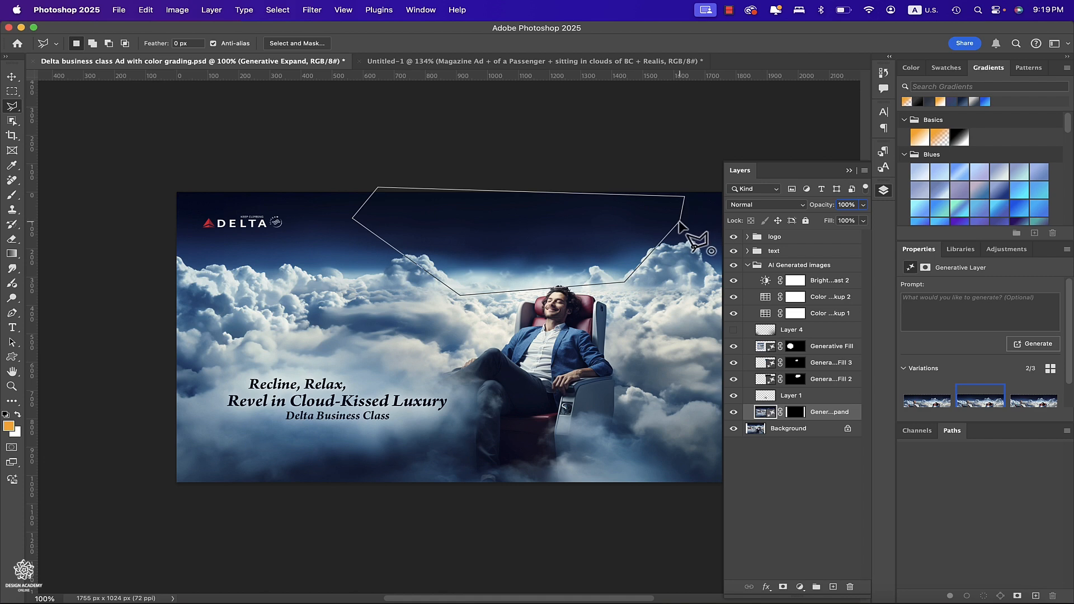
left_click(679, 223)
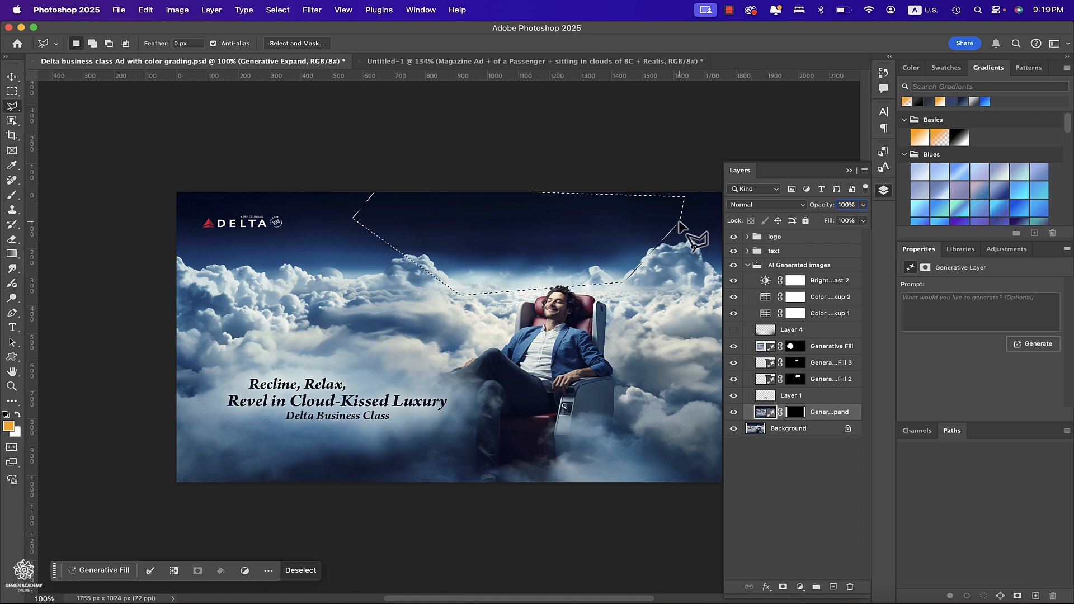
left_click(97, 573)
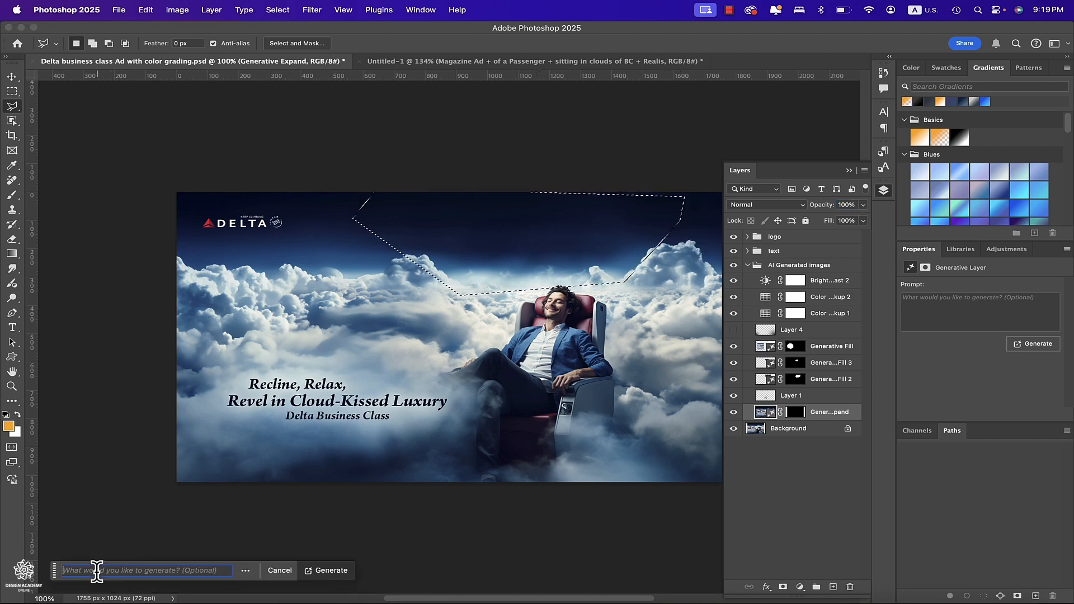
left_click(324, 571)
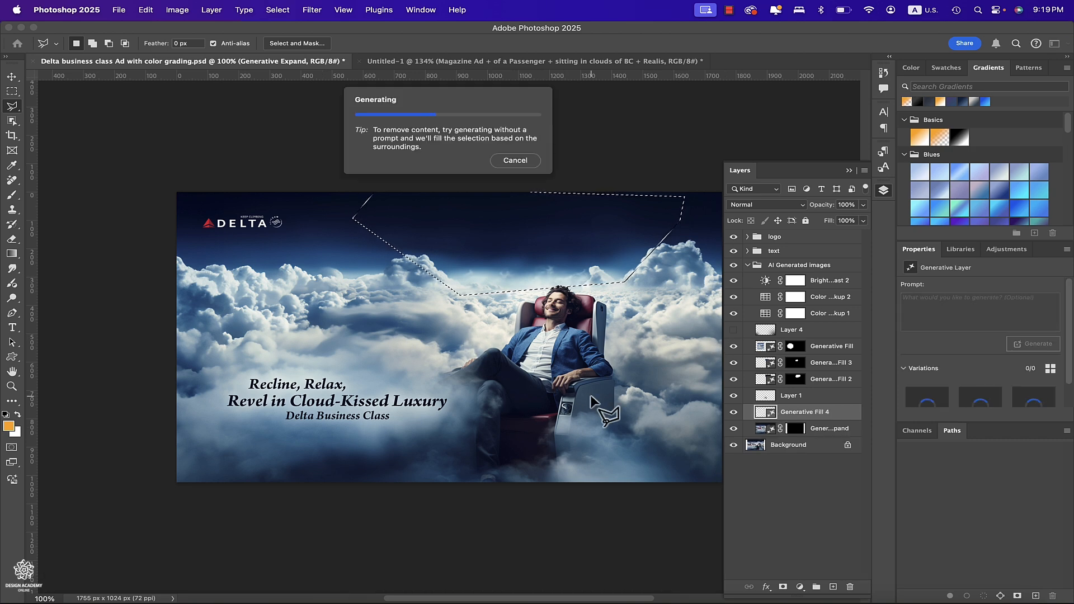
Hide the Generative Fill 3 and Generative Fill 2 layers, compare the new fill's variations and keep the first one.
left_click(733, 363)
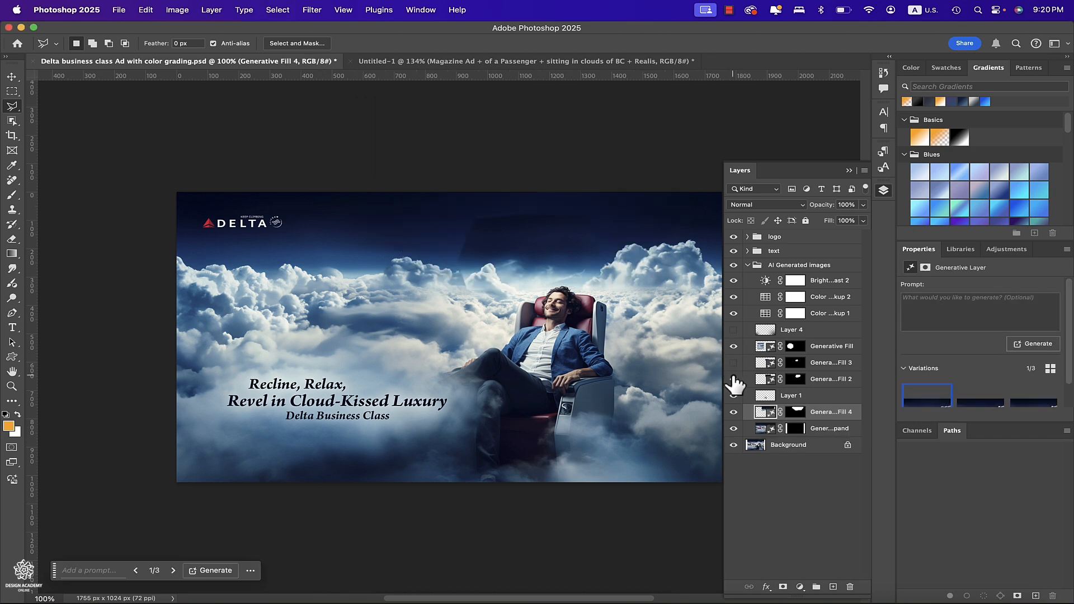
left_click(733, 378)
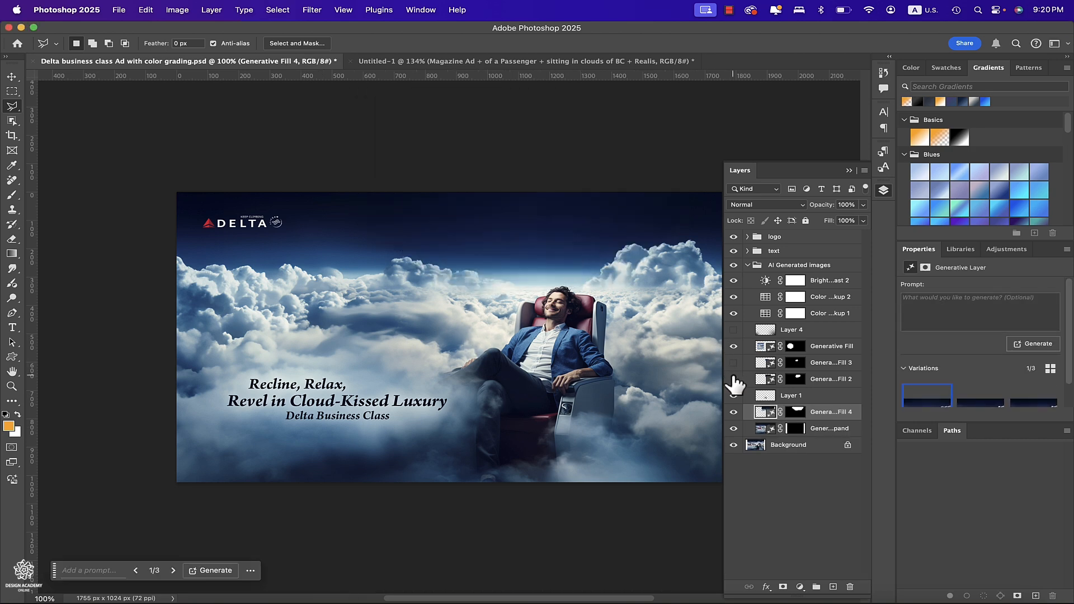
left_click(985, 408)
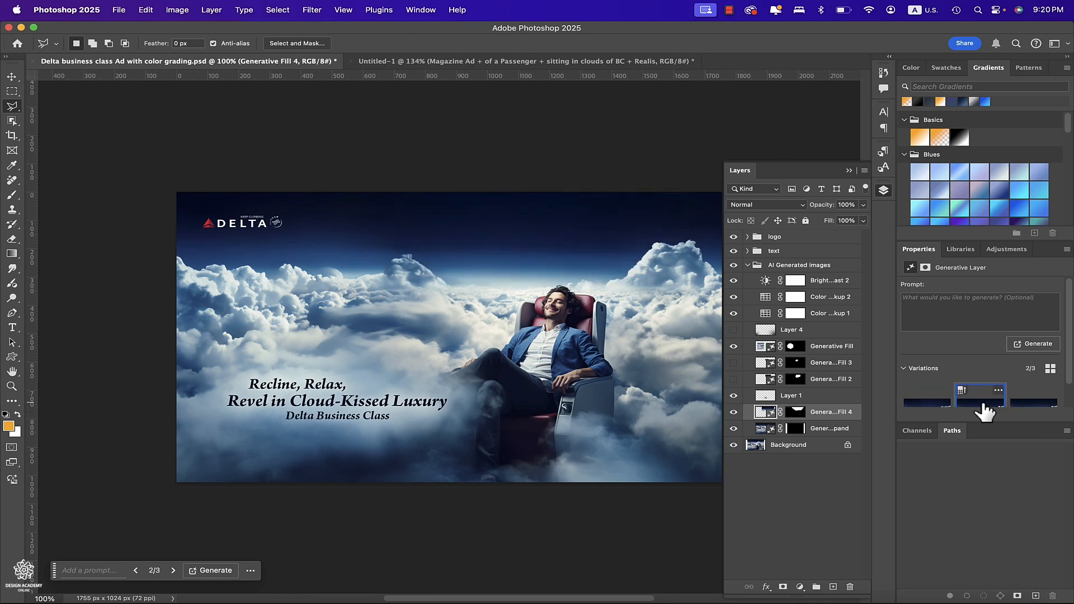
left_click(1020, 407)
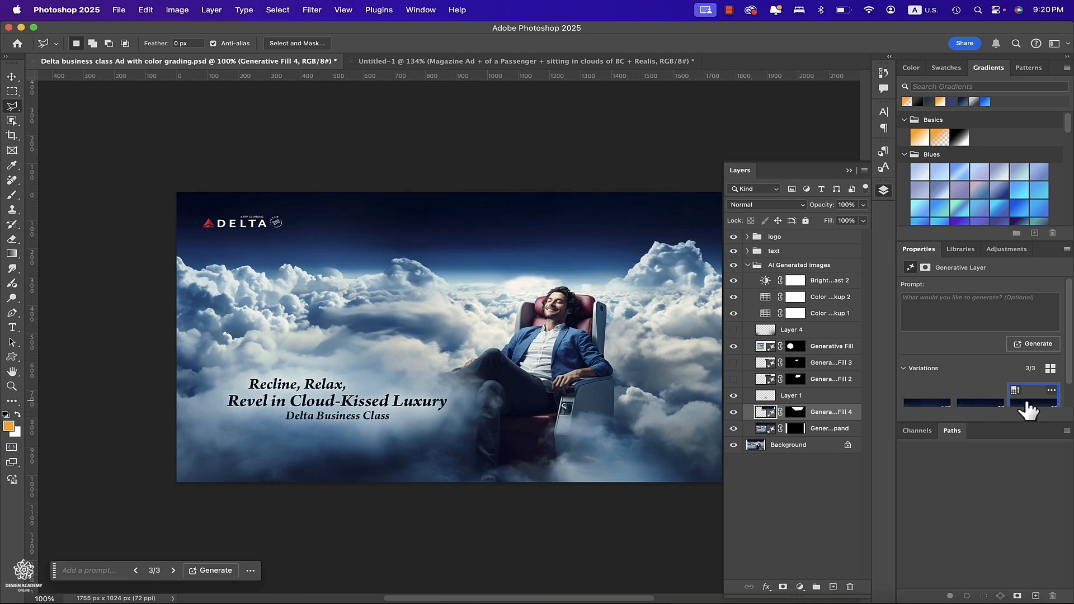
left_click(984, 406)
left_click(924, 405)
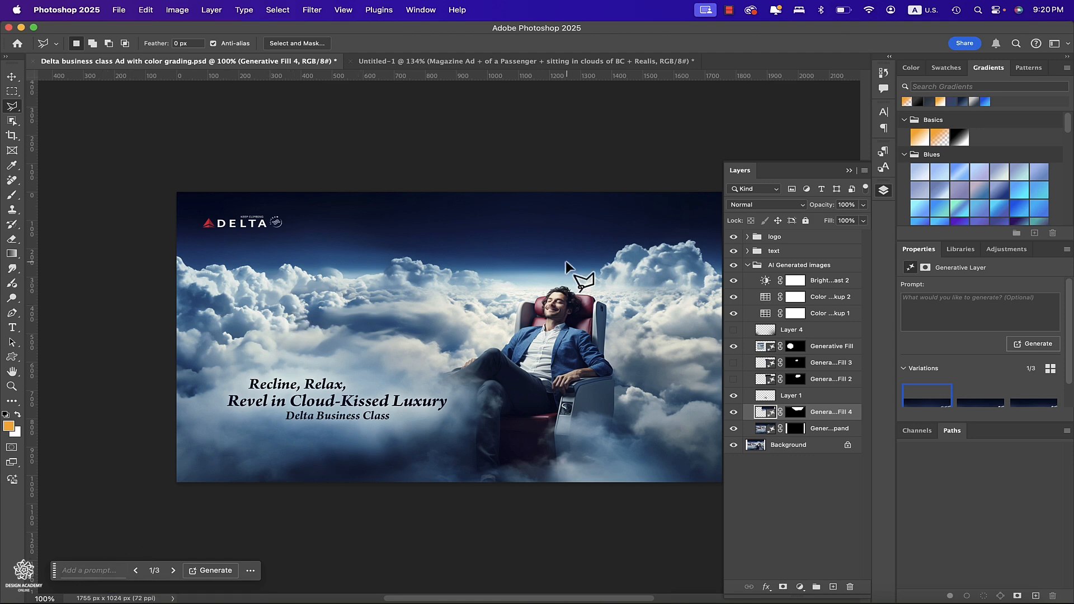
Switch to the Crop tool and open its Fill options list.
left_click(12, 136)
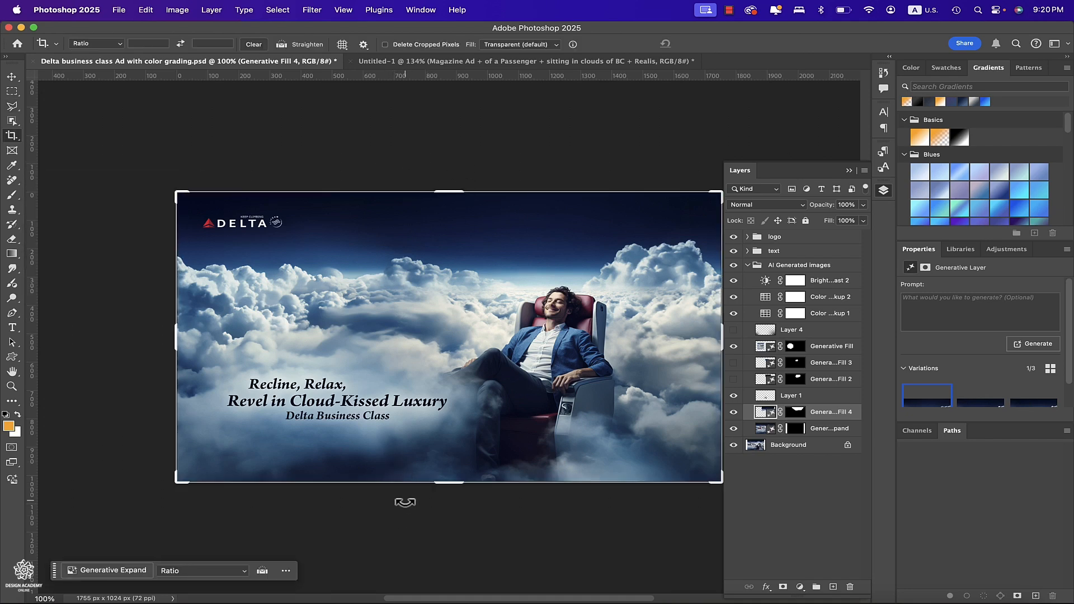
left_click(554, 44)
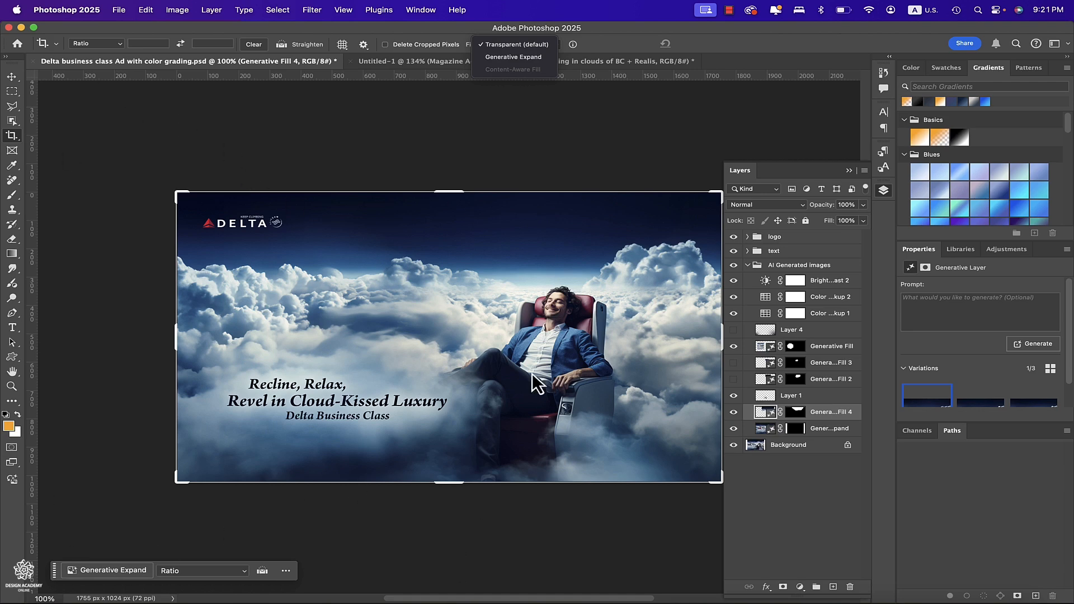
left_click(573, 39)
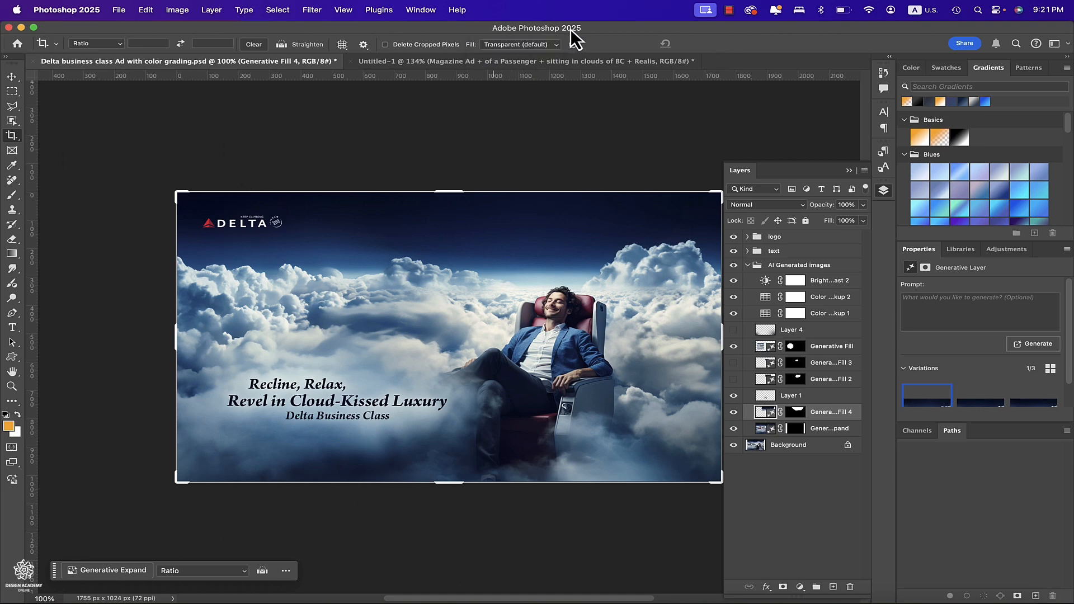